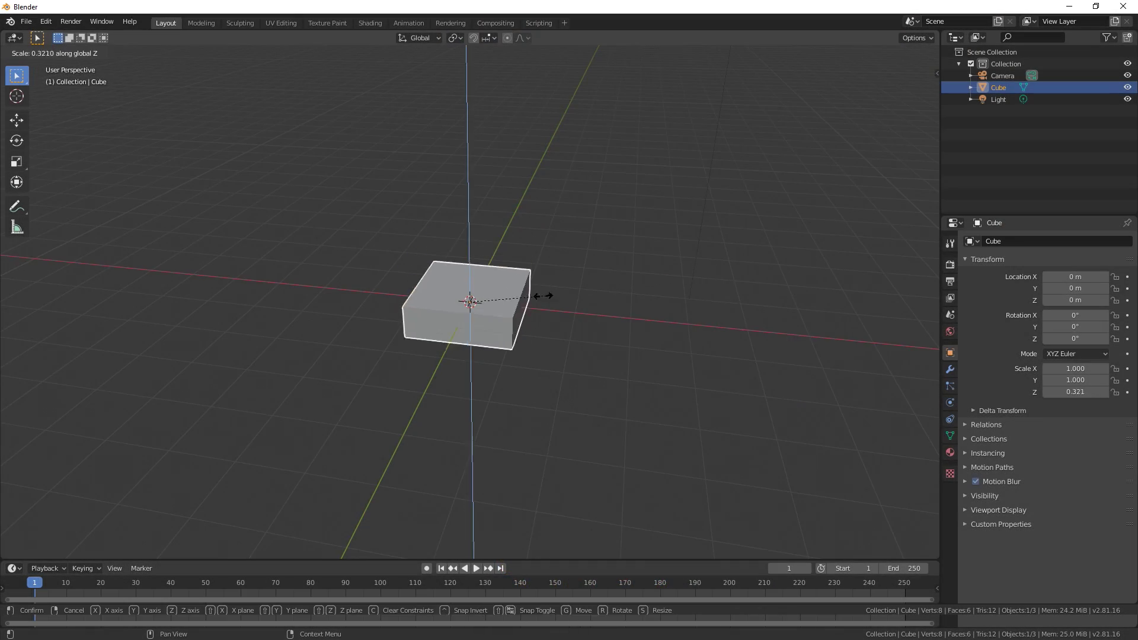
Step: Switch to the Blender demo scene with the flattened cube emitter inside the Smoke Domain
click(158, 52)
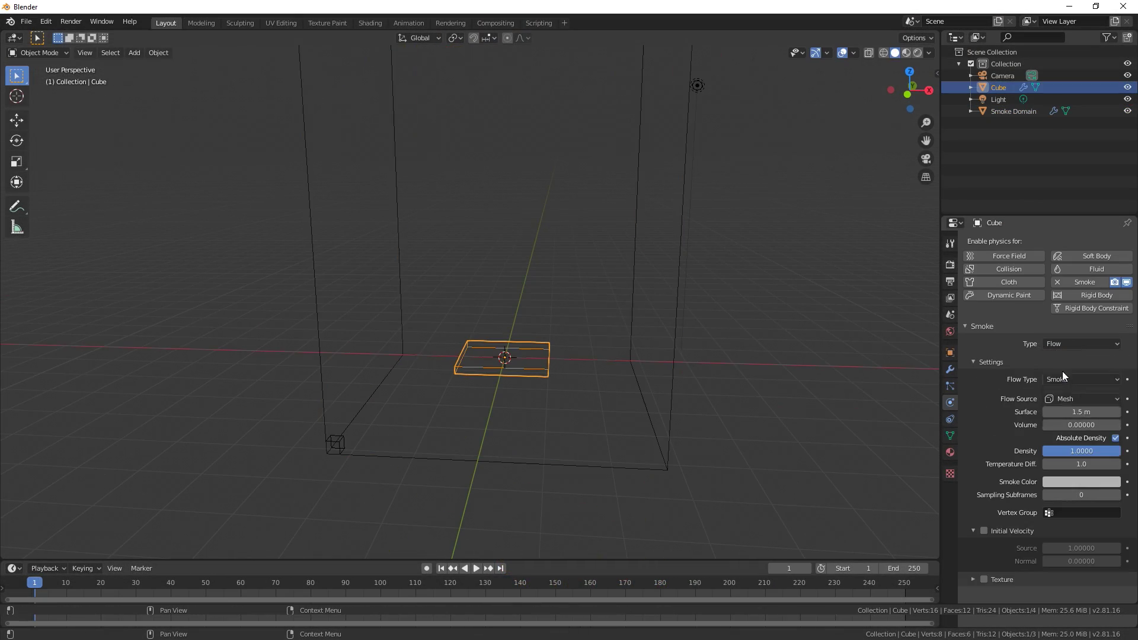
Step: Play the demo fire simulation and orbit the view to see the flames upright
middle_drag(701, 325, 658, 322)
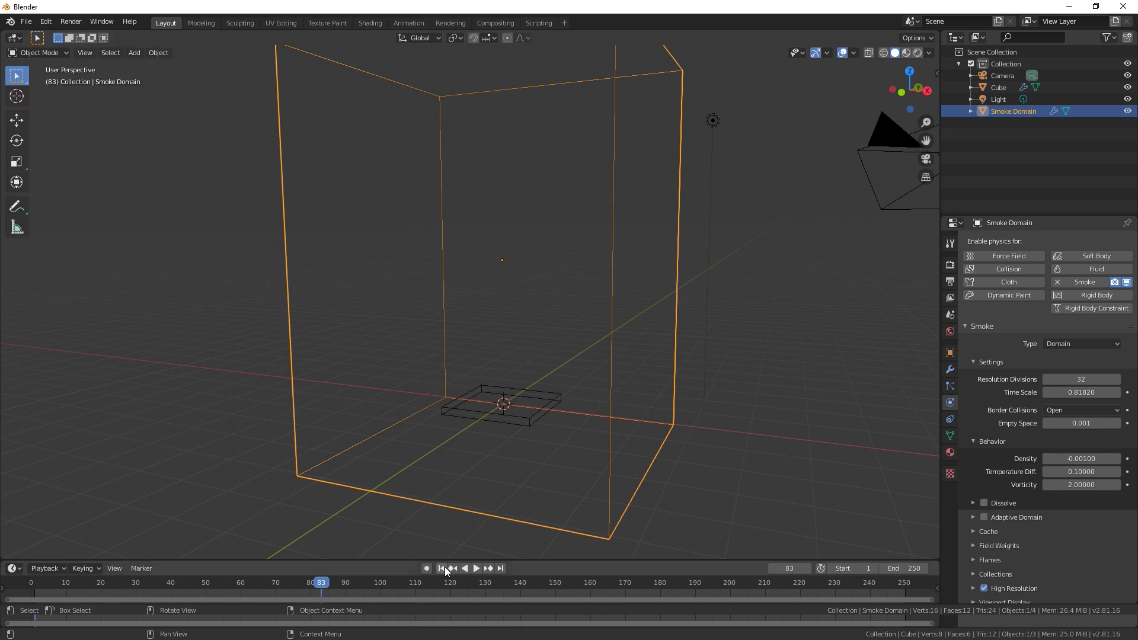
key(space)
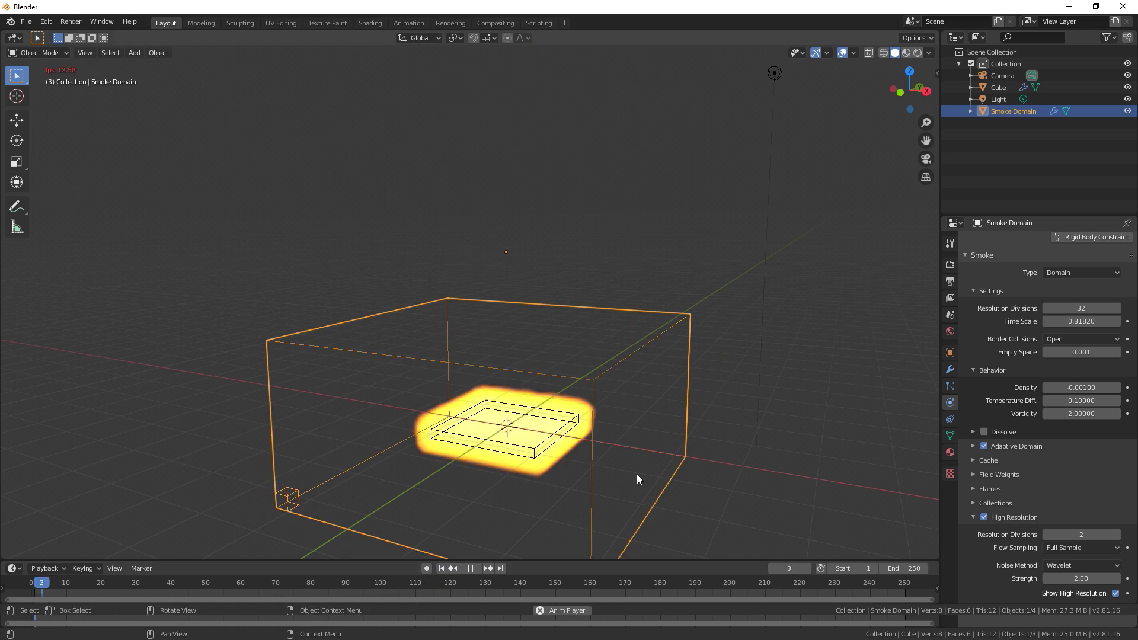
middle_drag(636, 474, 612, 436)
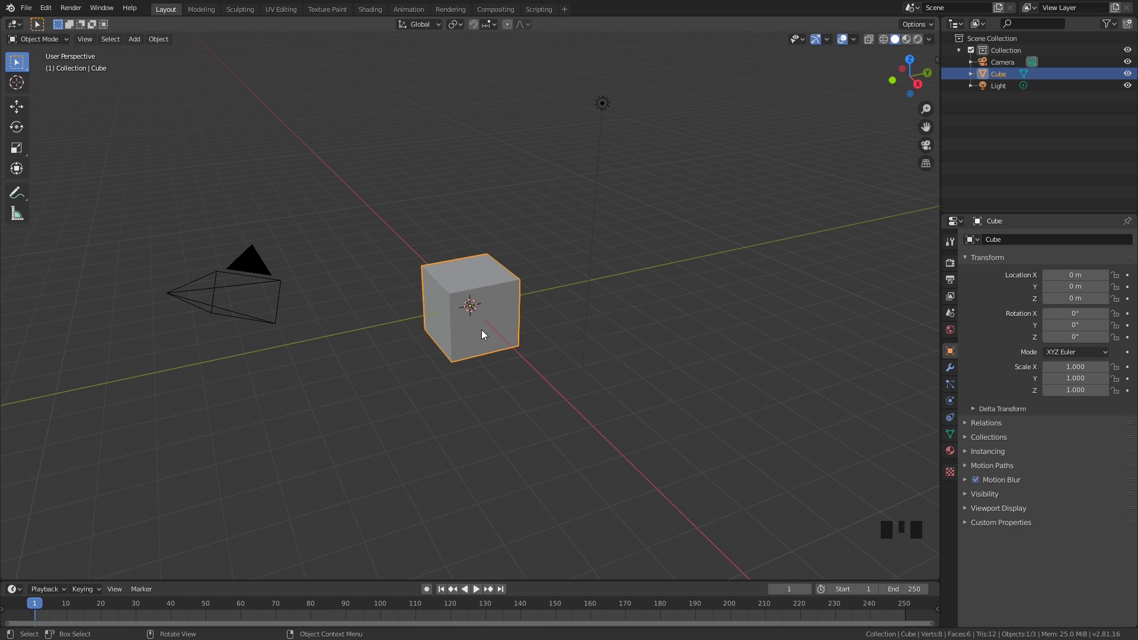
Step: Delete the default cube and add a UV Sphere at the origin in its place
double_click(477, 281)
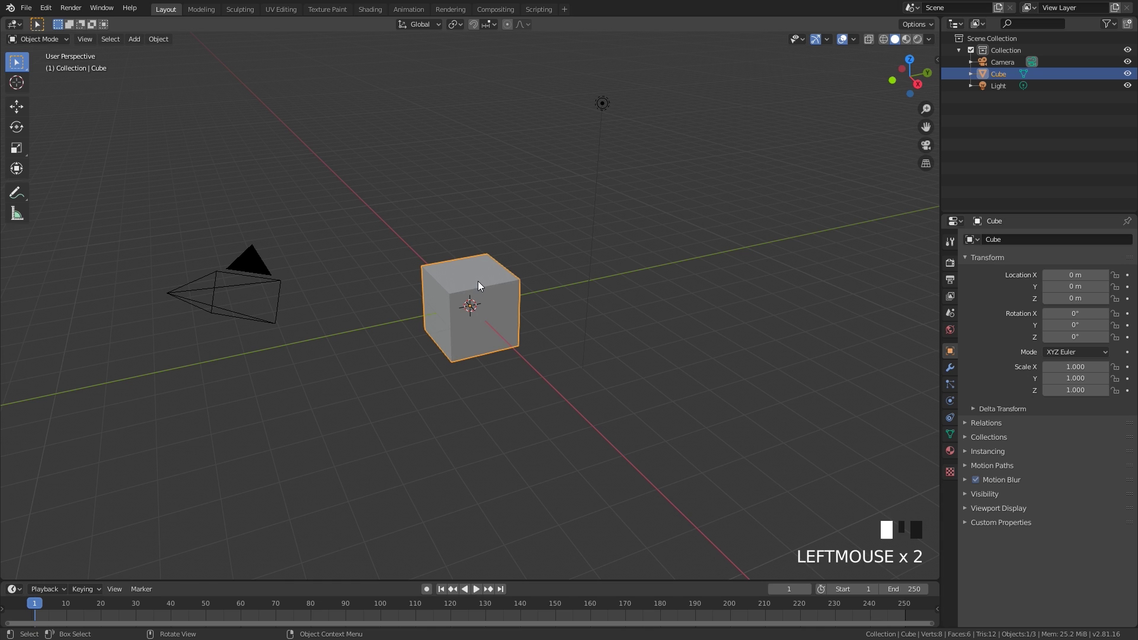
key(x)
click(477, 281)
key(shift+a)
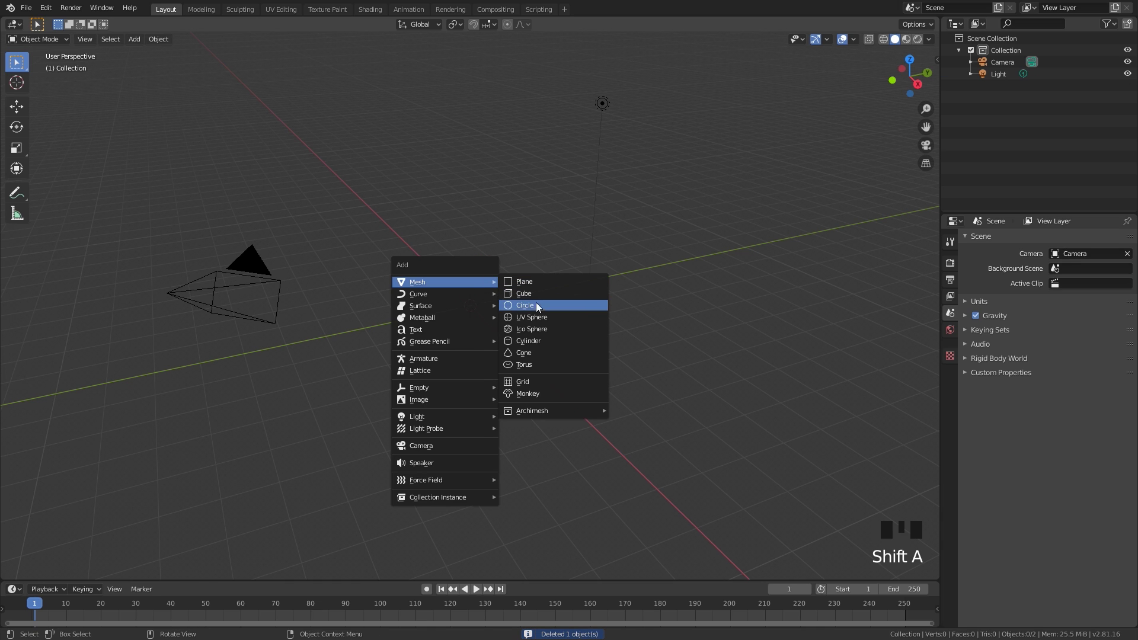
click(537, 317)
middle_drag(376, 265, 539, 237)
scroll(538, 237, up, 2)
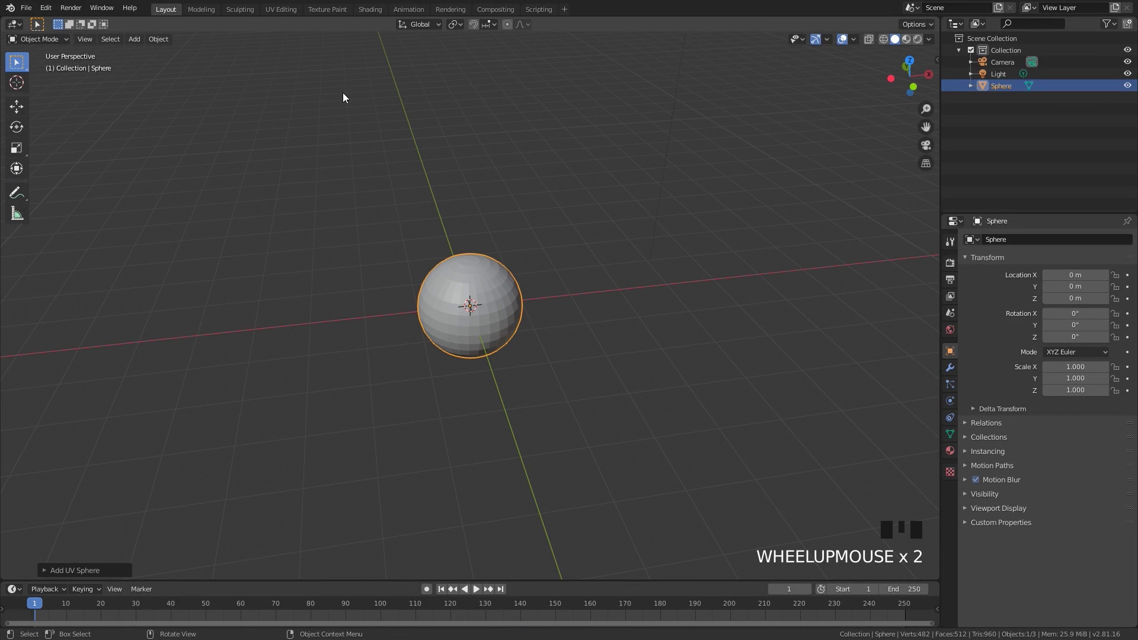
click(155, 37)
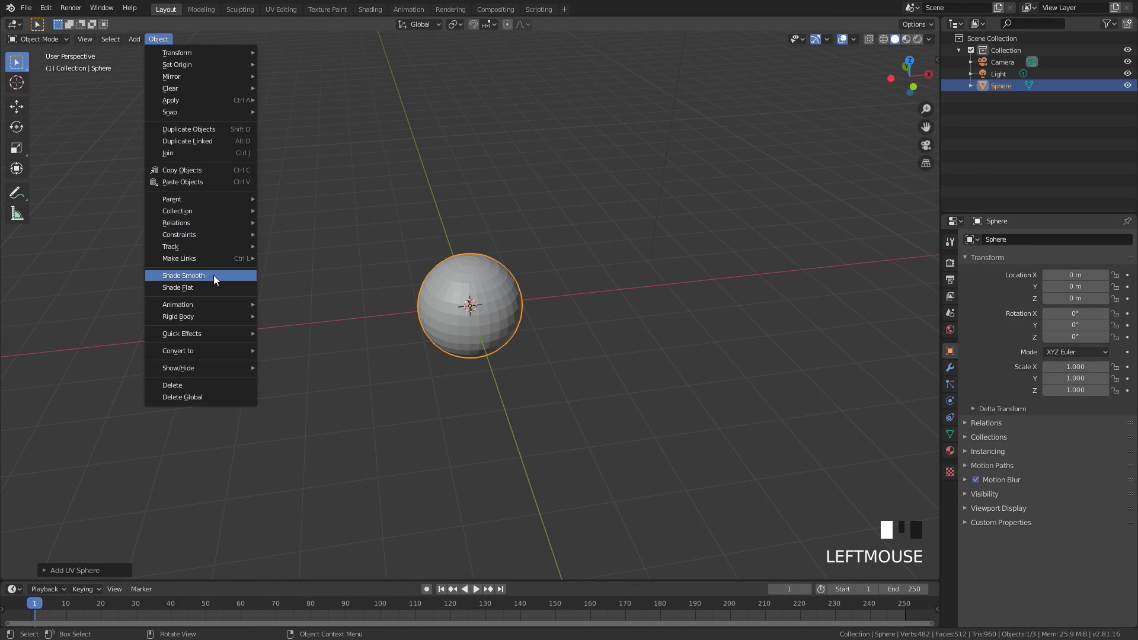
Step: Add a Quick Smoke domain box around the sphere
mouse_move(201, 319)
click(300, 356)
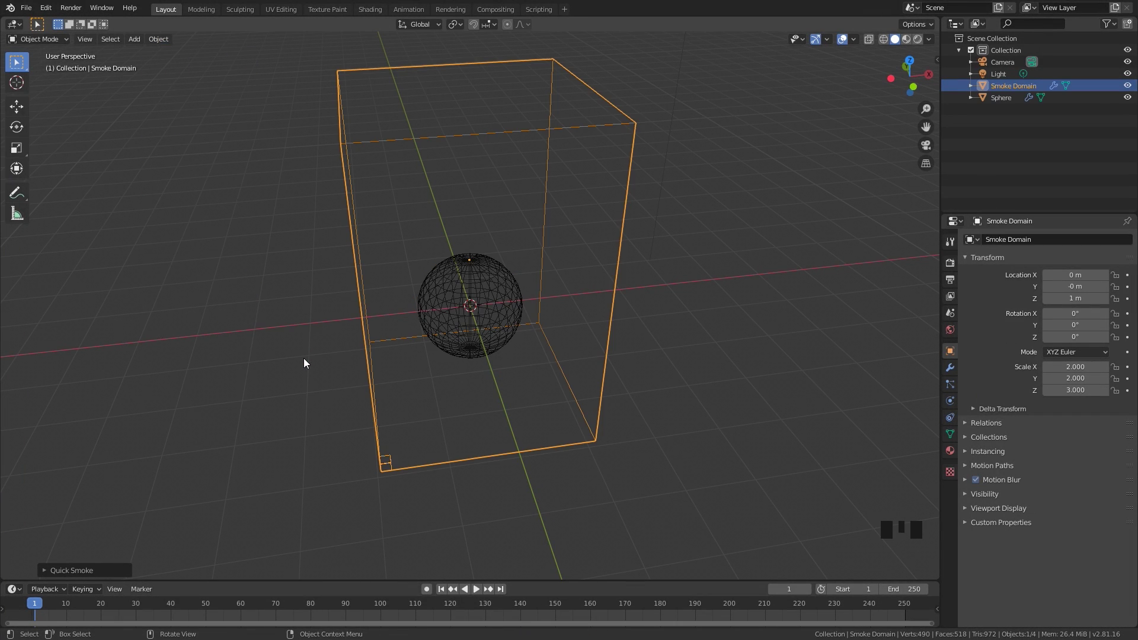
middle_drag(303, 358, 365, 250)
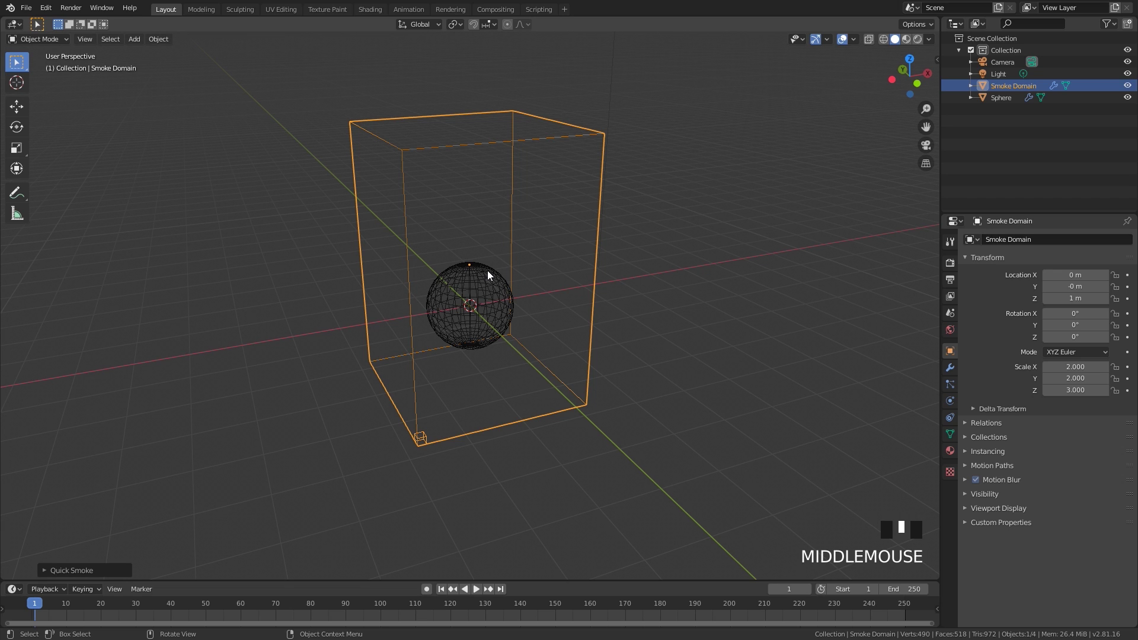
scroll(617, 287, down, 2)
middle_drag(617, 287, 584, 269)
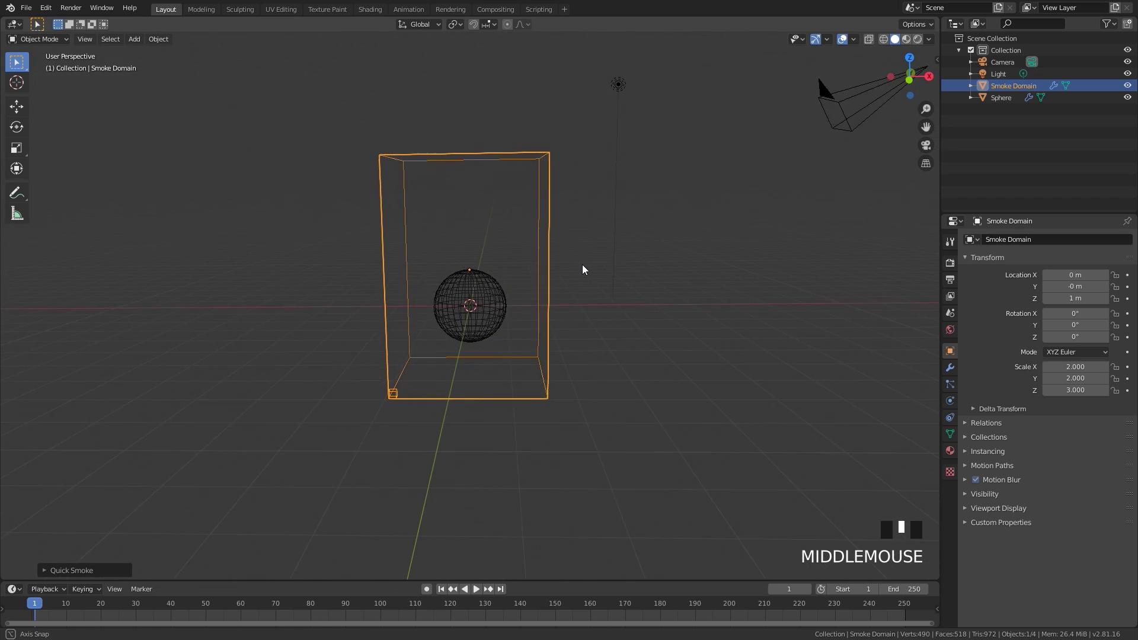
scroll(583, 254, up, 2)
Step: Scale the Smoke Domain to 2.539 × 2.539 × 3.808 and raise it to Z 2.4192 m
key(s)
click(610, 243)
key(g)
key(z)
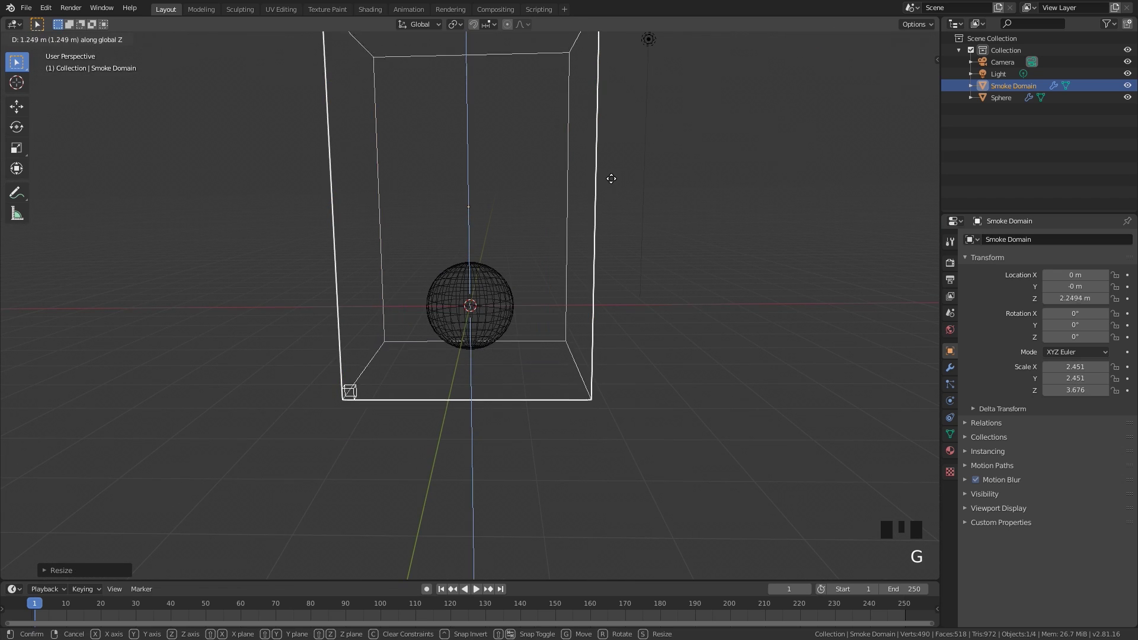
click(612, 166)
scroll(612, 166, up, 2)
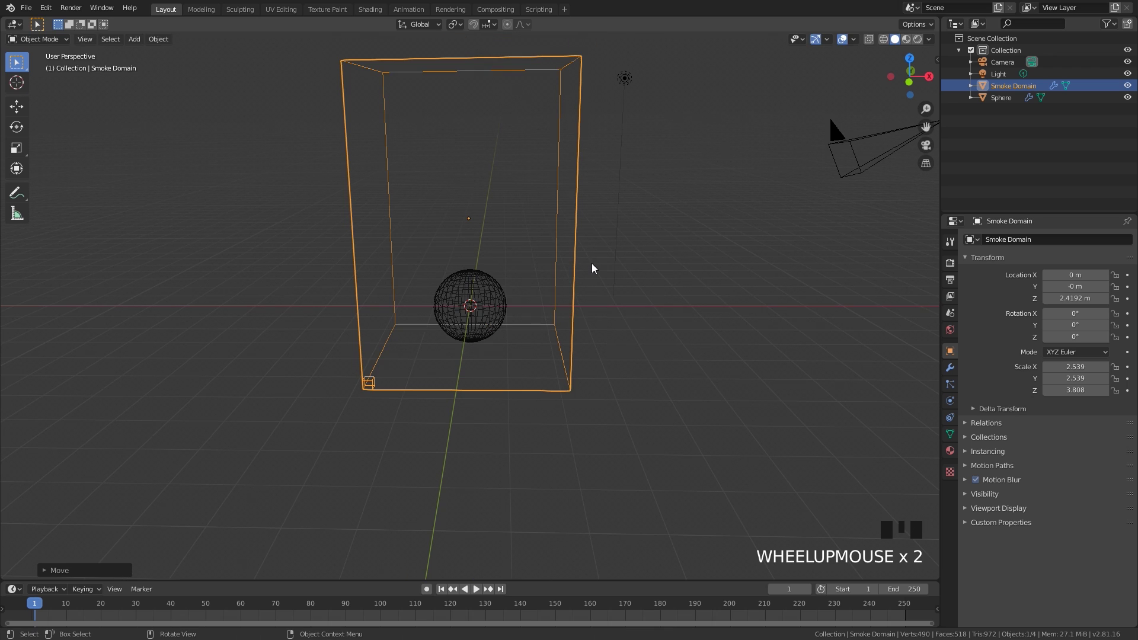
click(950, 401)
scroll(692, 331, up, 3)
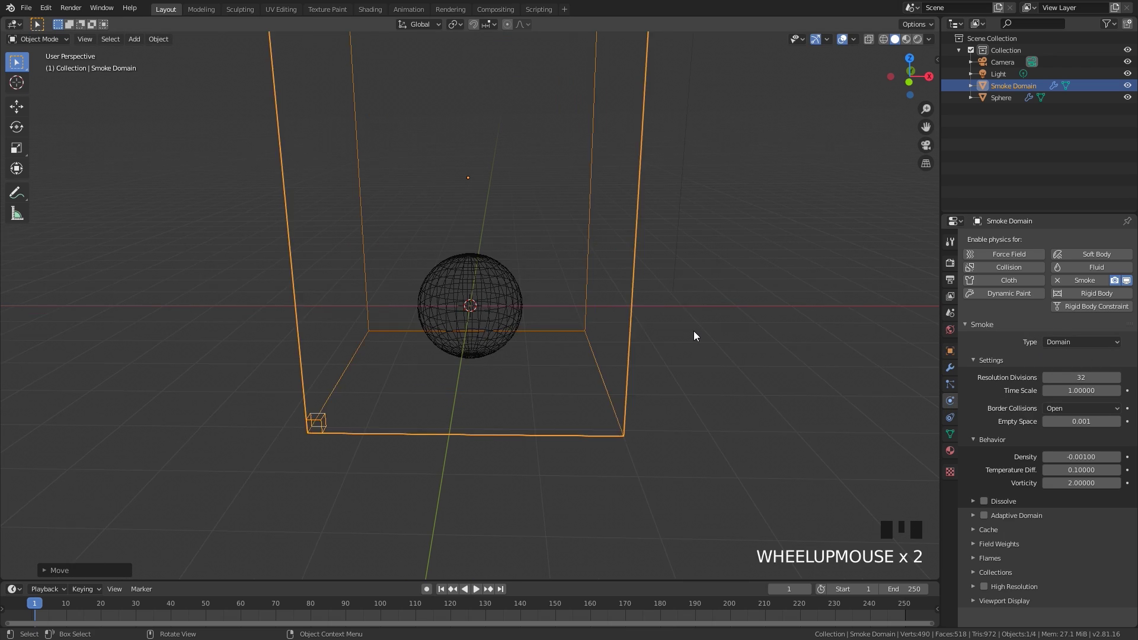
Step: Set the sphere's flow type to Fire with 1 m surface emission
click(490, 253)
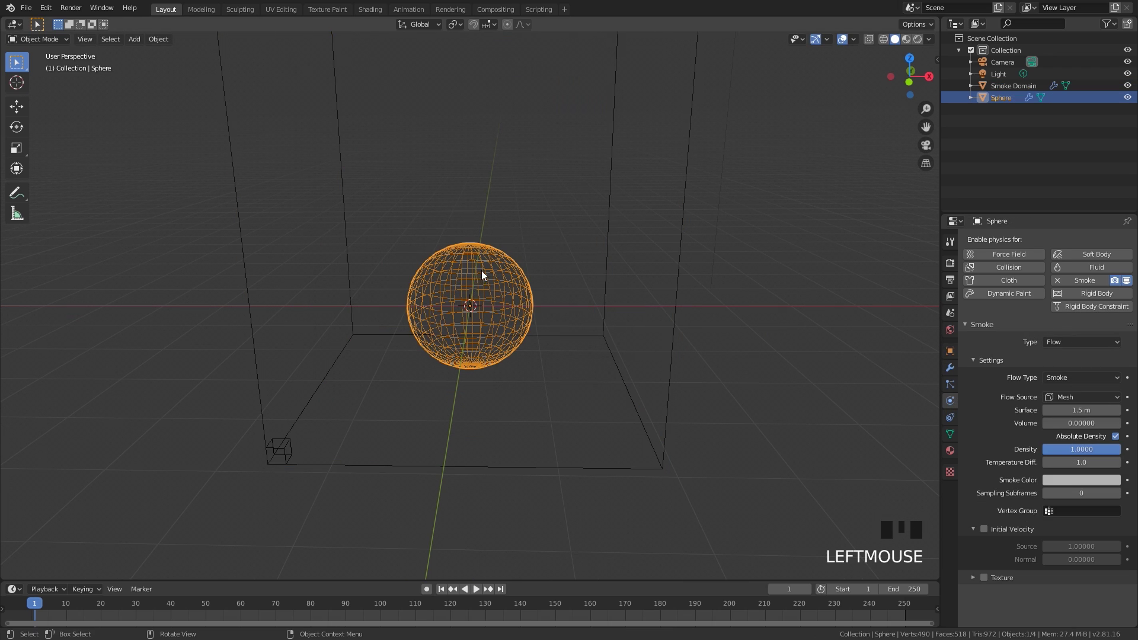
click(1071, 374)
click(1061, 432)
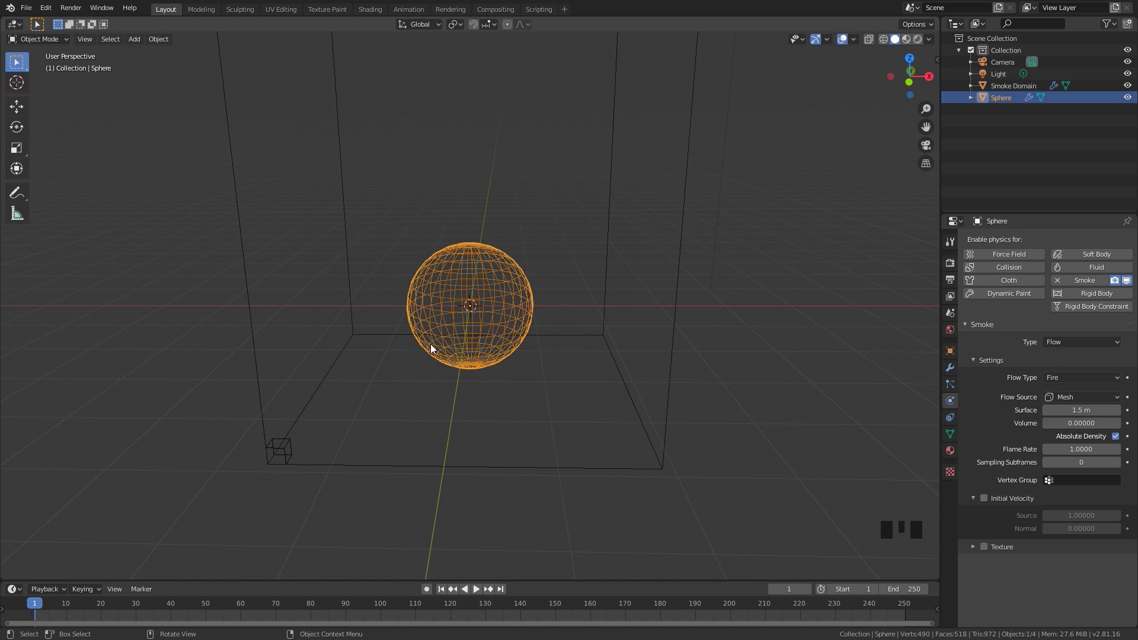
click(1081, 410)
text(1)
click(716, 353)
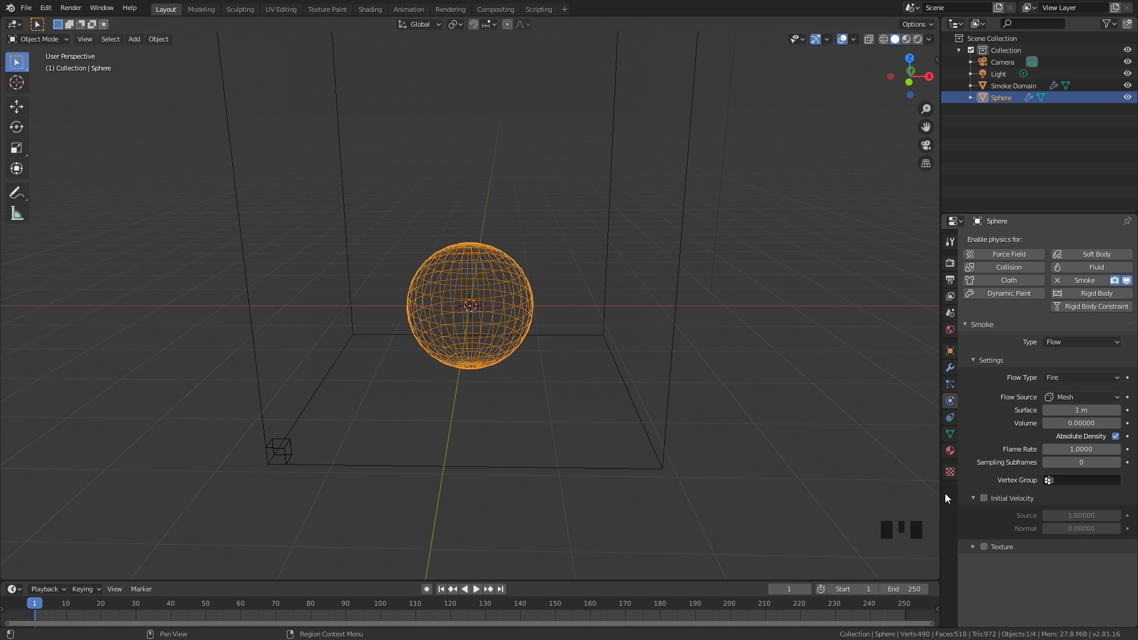
Step: Enable texture for the sphere's fire flow and expand its texture options
click(984, 548)
click(1000, 547)
scroll(1062, 545, down, 3)
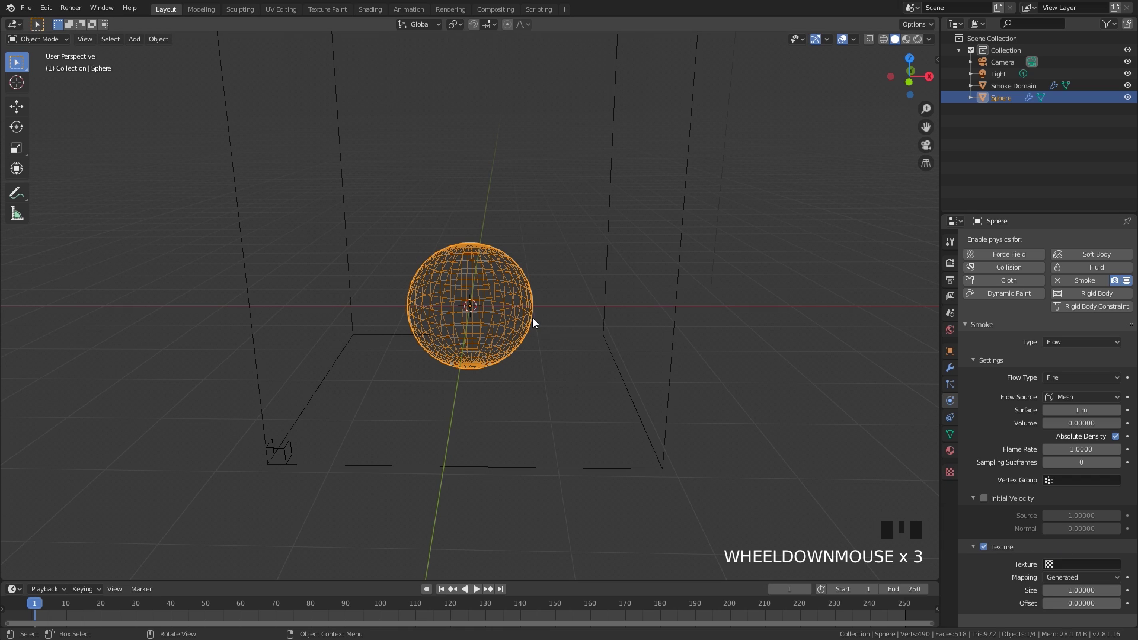
scroll(523, 312, up, 1)
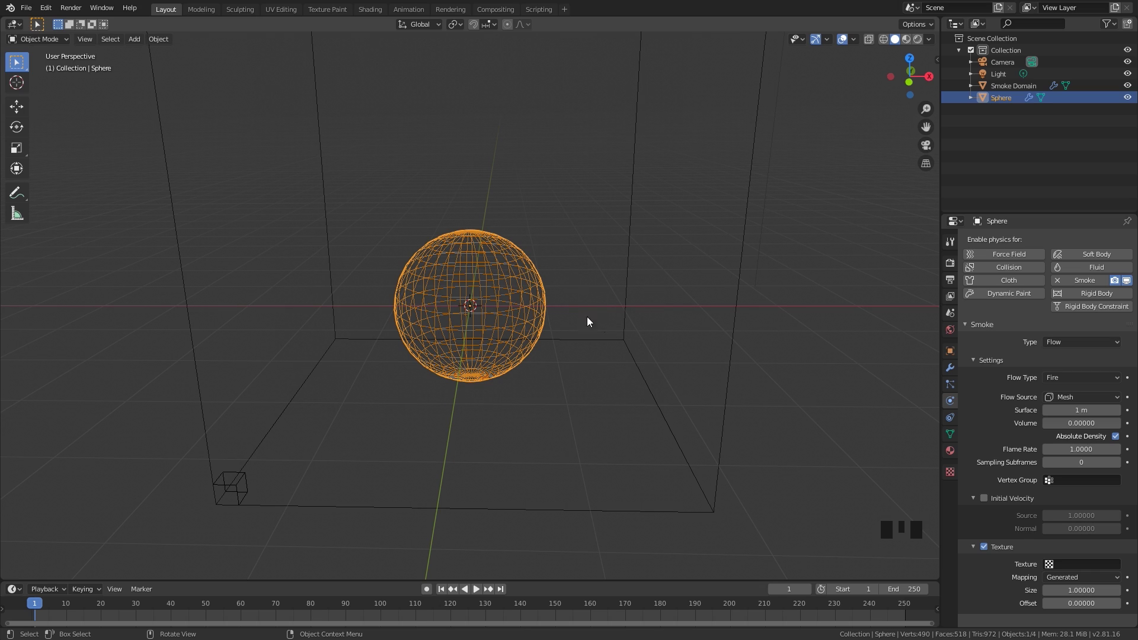
click(950, 472)
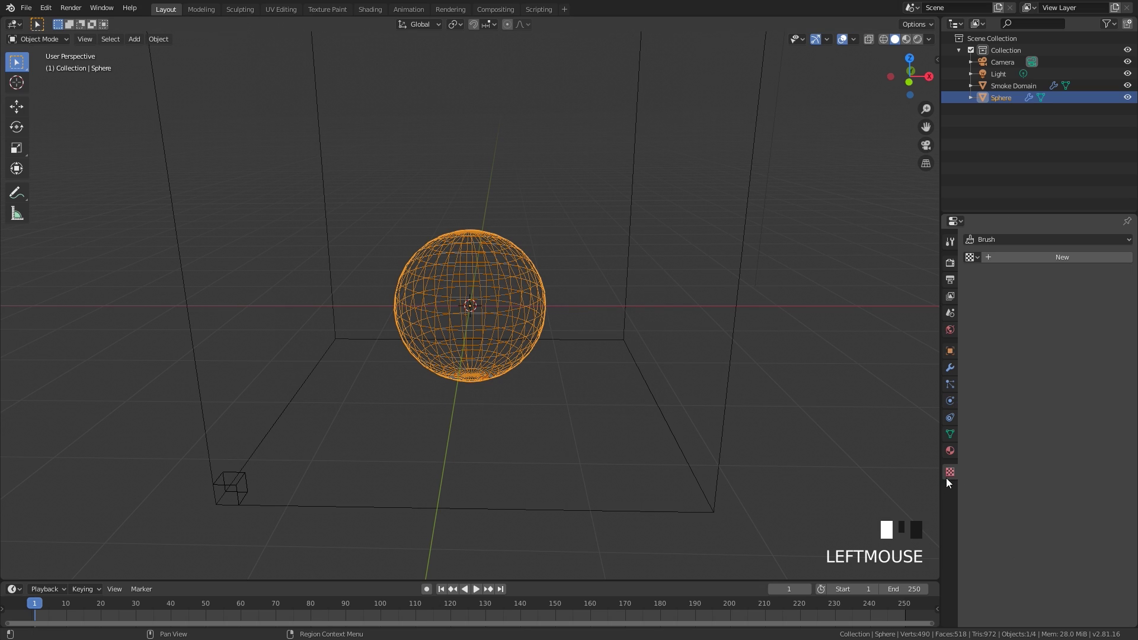
Step: Create a new Clouds texture with size 0.10
click(1026, 261)
click(1024, 259)
click(1037, 275)
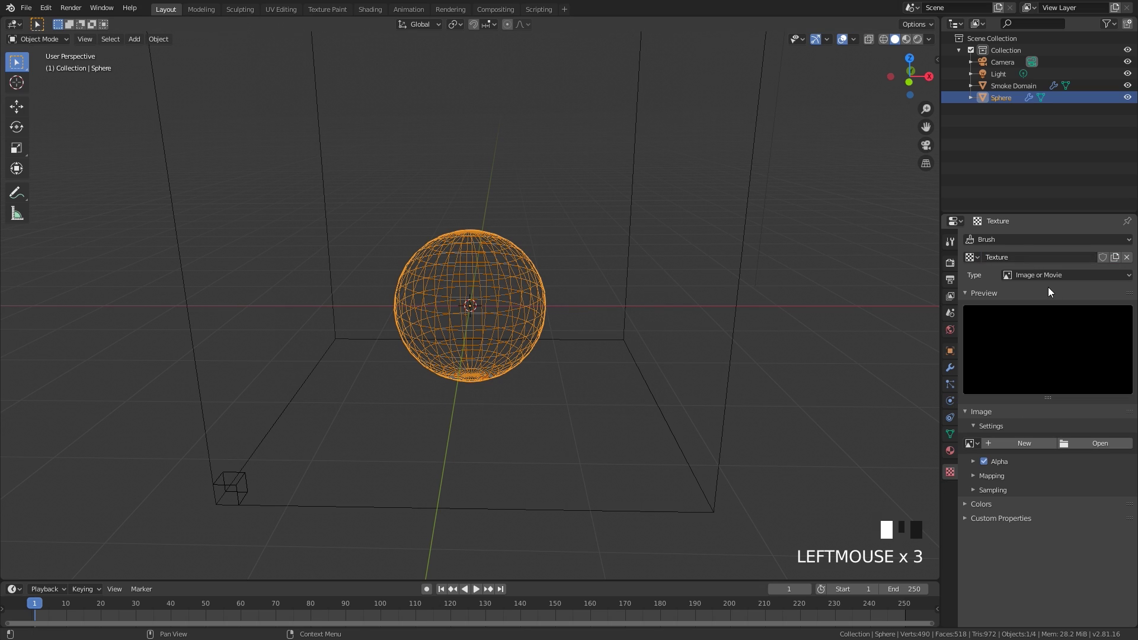
click(1034, 310)
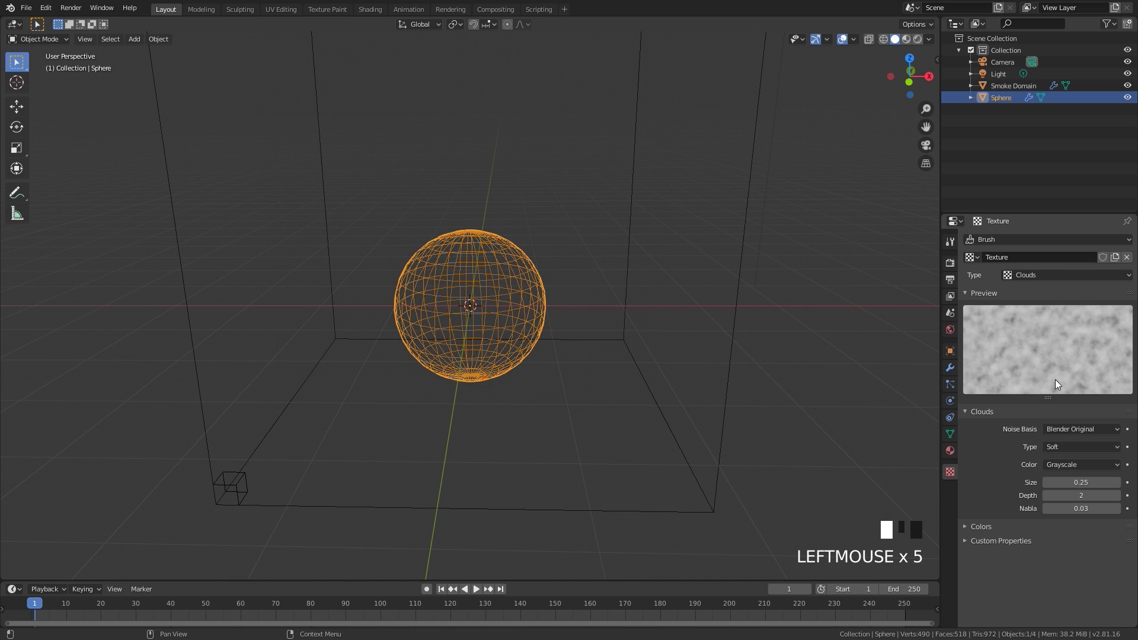
click(1073, 482)
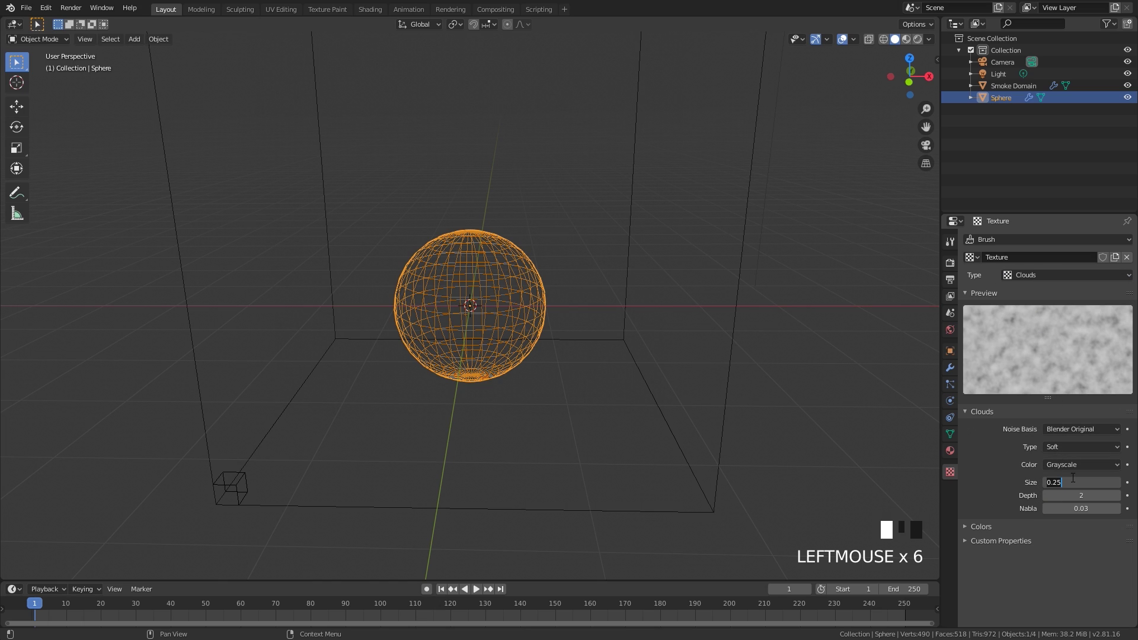
text(.1)
key(Return)
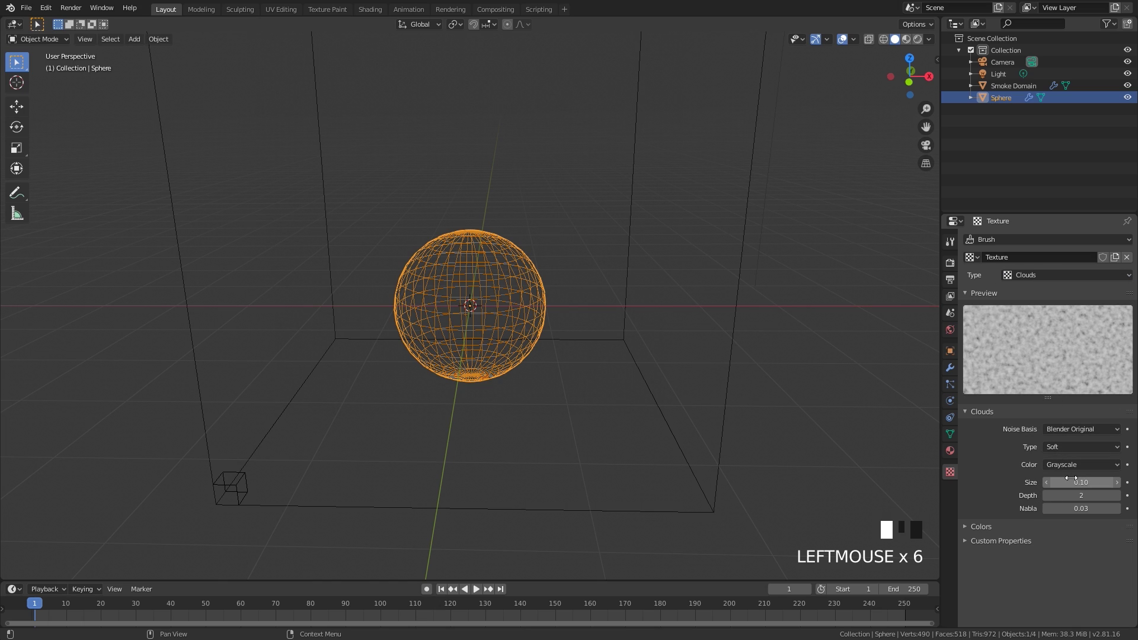
Step: Raise the Clouds texture's contrast to 5.000 in its Colors settings
click(979, 527)
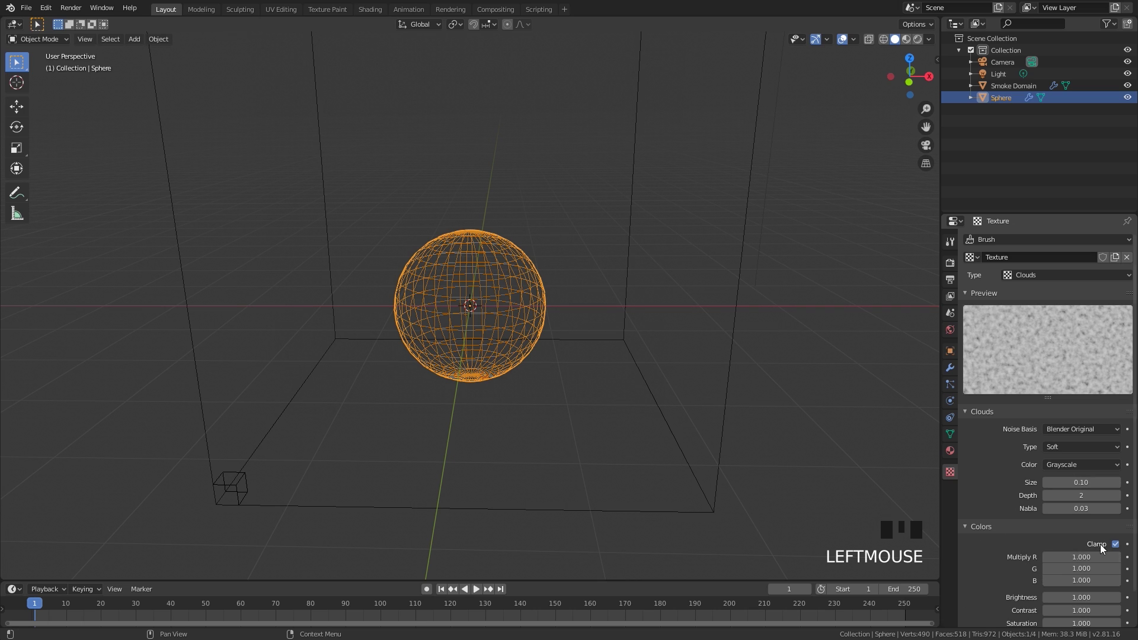
scroll(1081, 561, down, 3)
drag(1061, 578, 1115, 578)
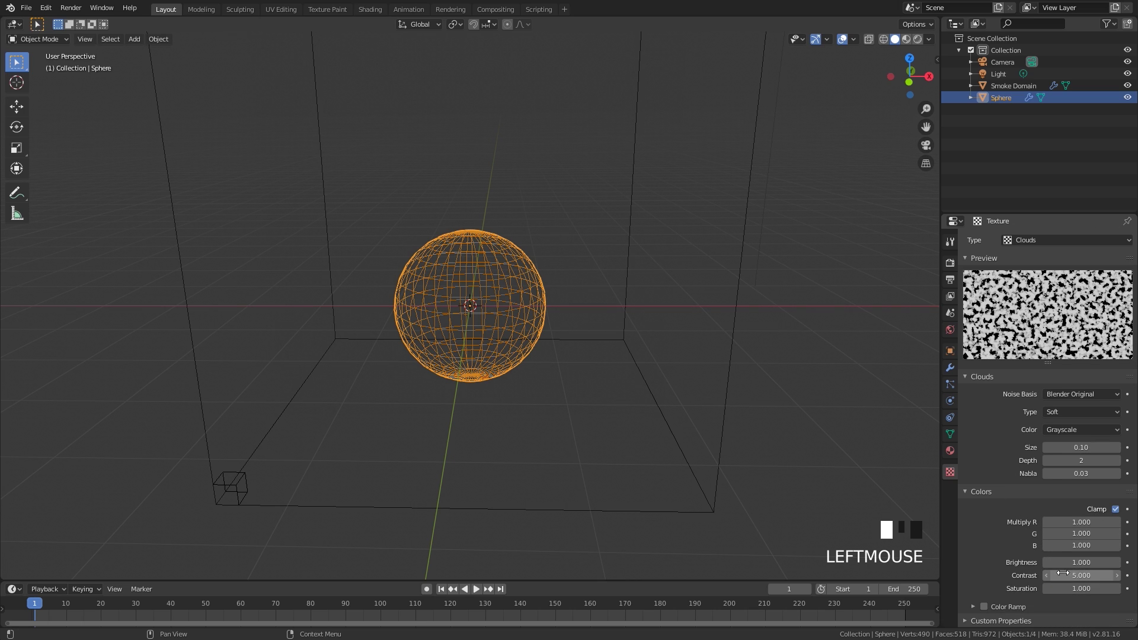
Step: Assign the Clouds texture to the fire flow and keyframe its Offset at 0 on frame 1
click(952, 398)
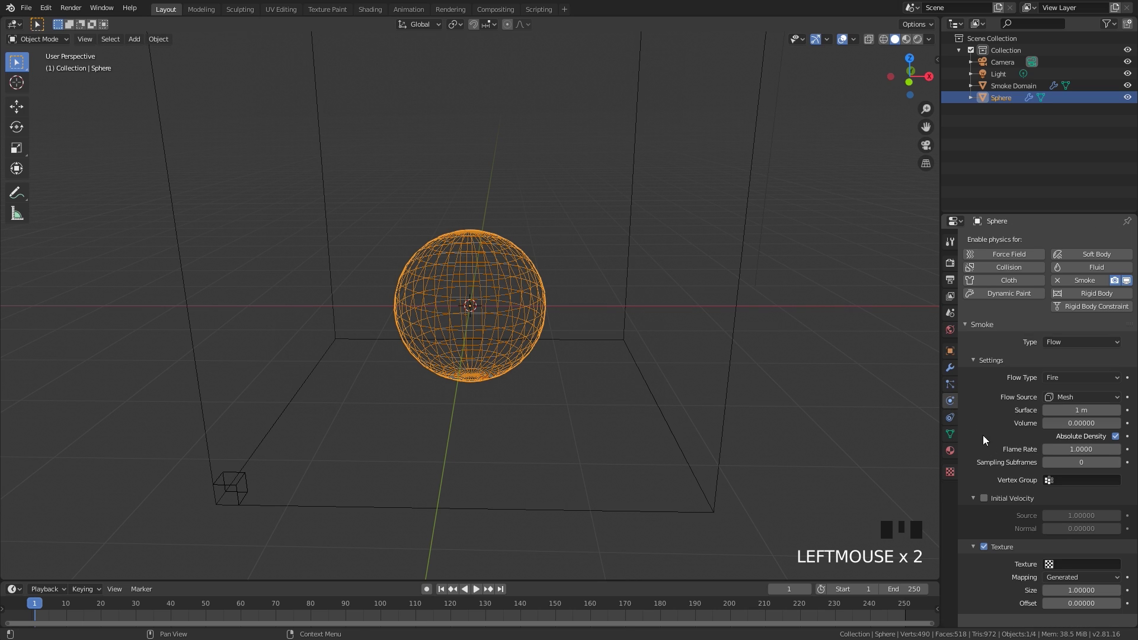
scroll(1077, 498, down, 3)
click(1065, 567)
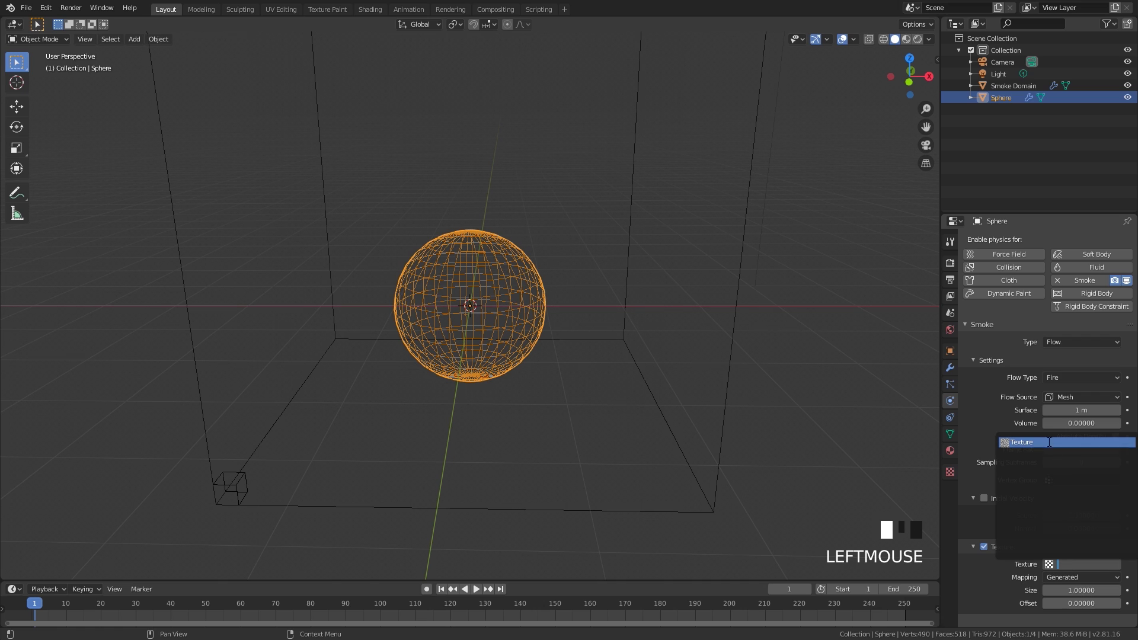
click(1067, 442)
scroll(525, 607, down, 2)
middle_drag(544, 607, 545, 625)
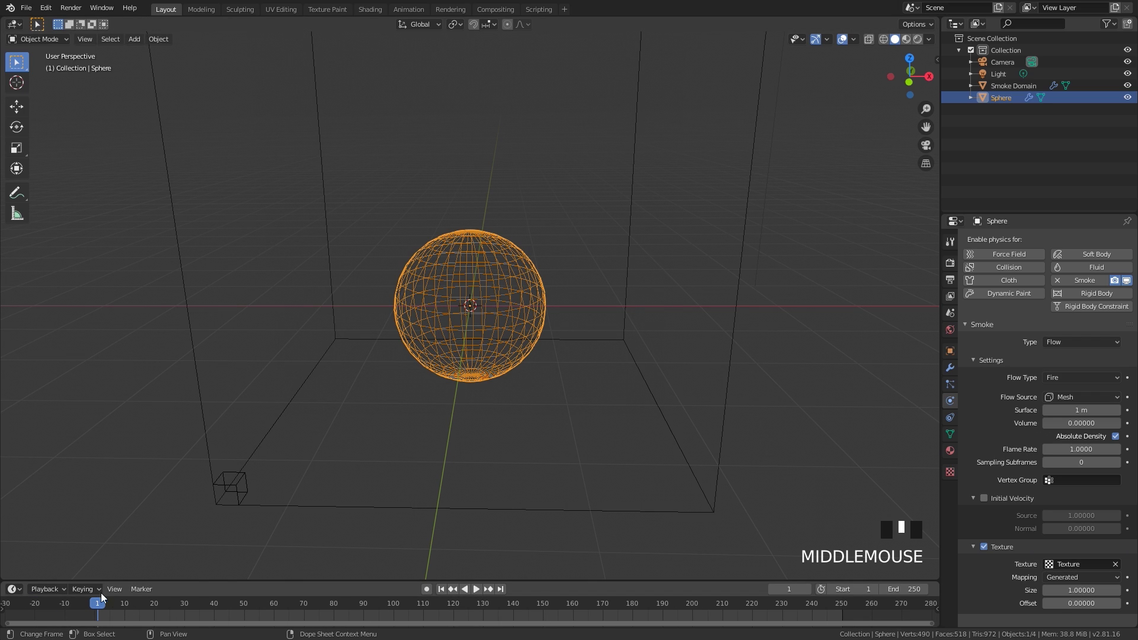
click(1127, 604)
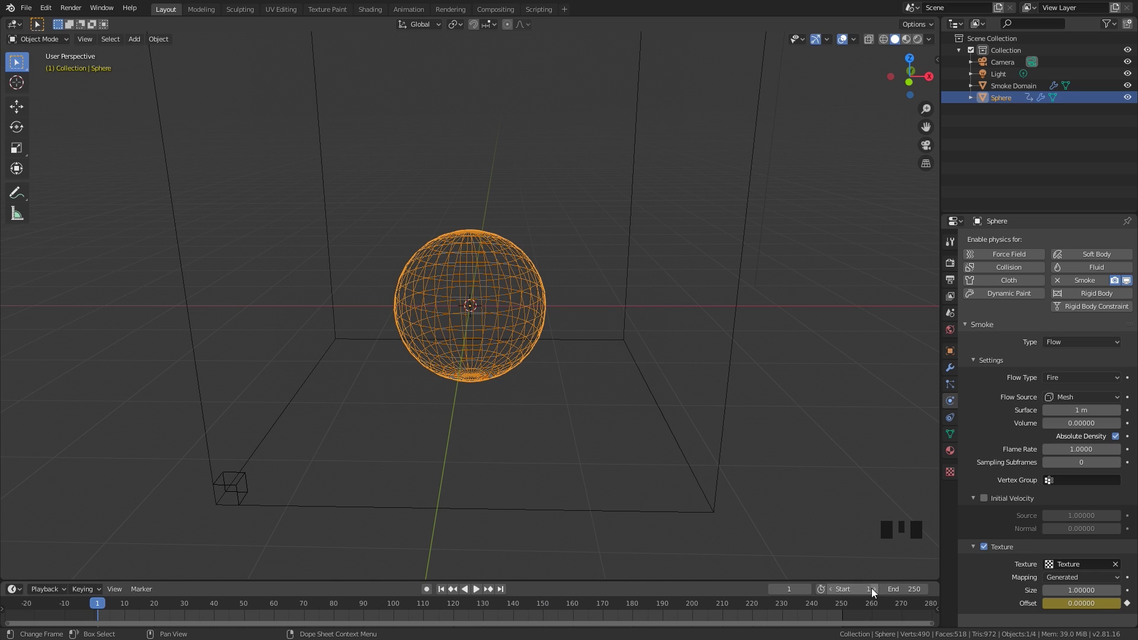
Step: Set the scene end frame to 150
click(895, 588)
text(150)
key(Return)
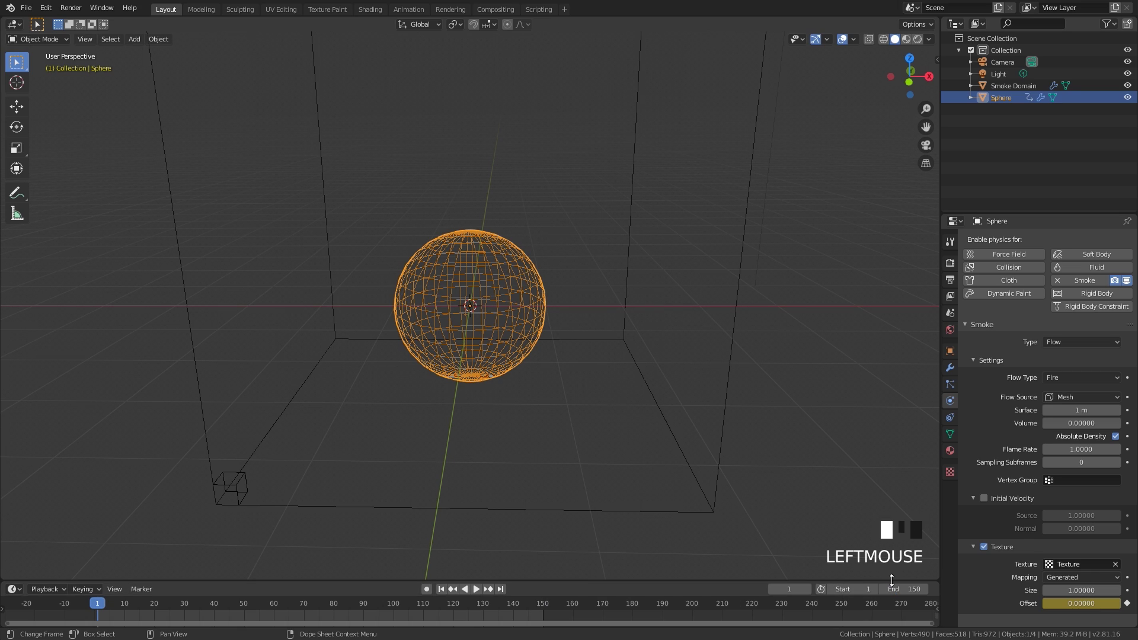
Step: Keyframe the texture Offset at 0.7 on frame 150 and split the 3D view side by side
click(501, 589)
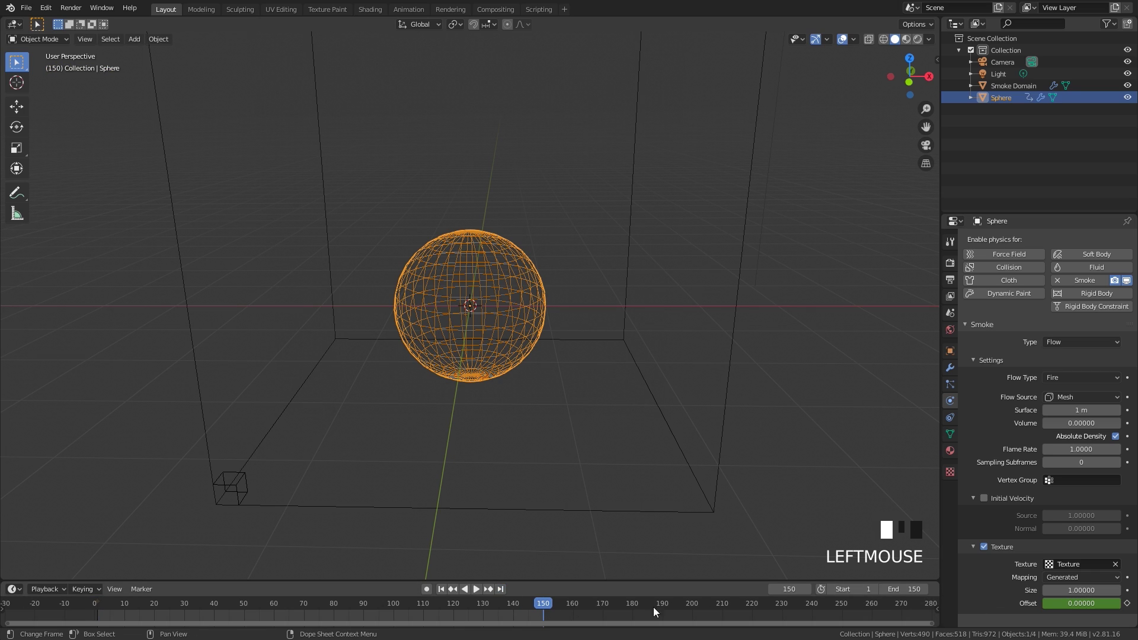
double_click(1084, 602)
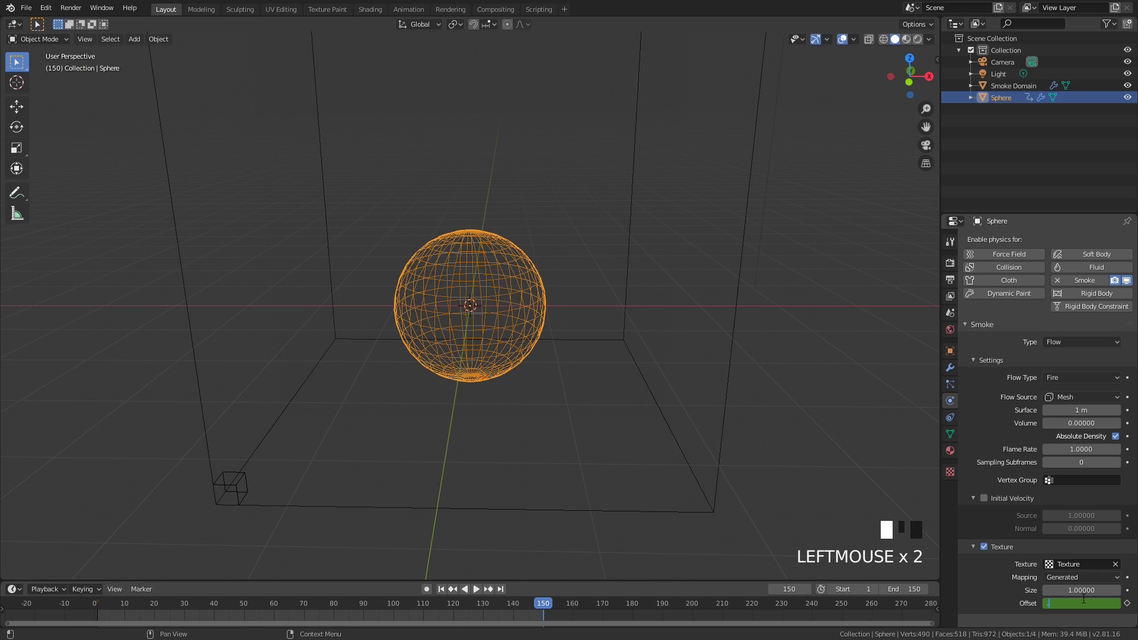
key(Return)
click(1127, 602)
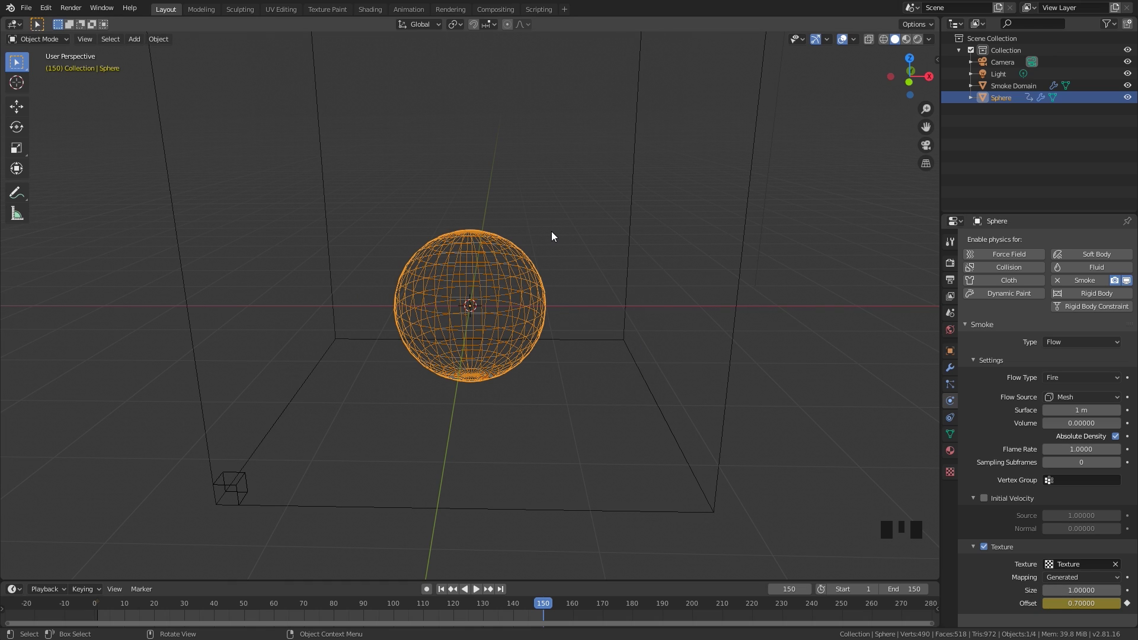
drag(937, 33, 504, 37)
Step: Set the Offset keyframes to Linear interpolation in the Graph Editor, then rejoin the single 3D viewport
click(516, 27)
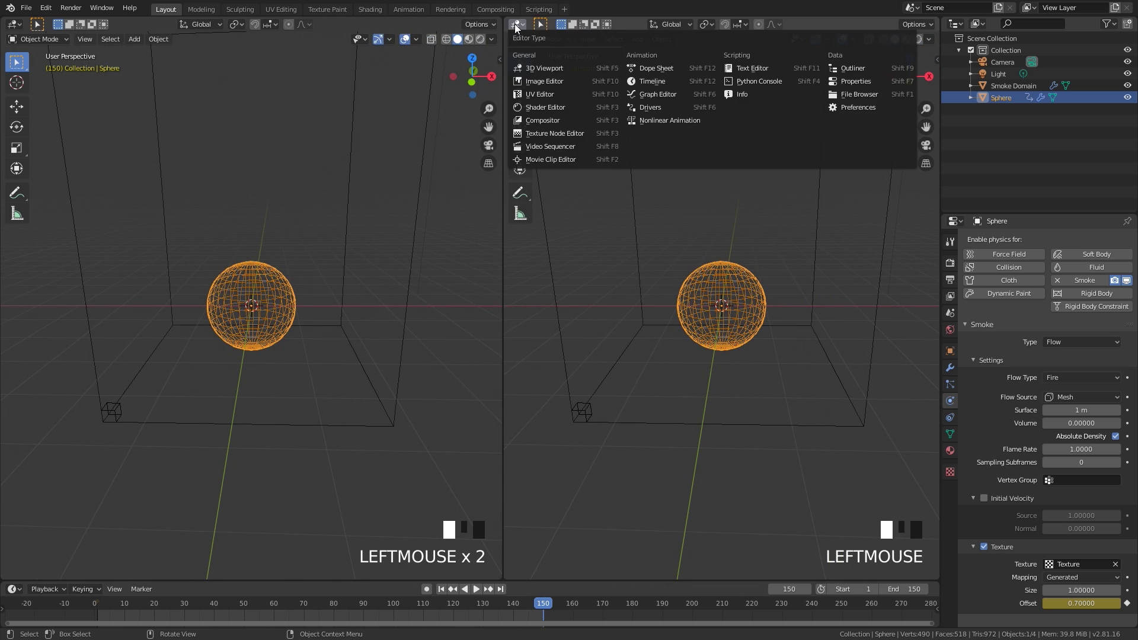
click(661, 95)
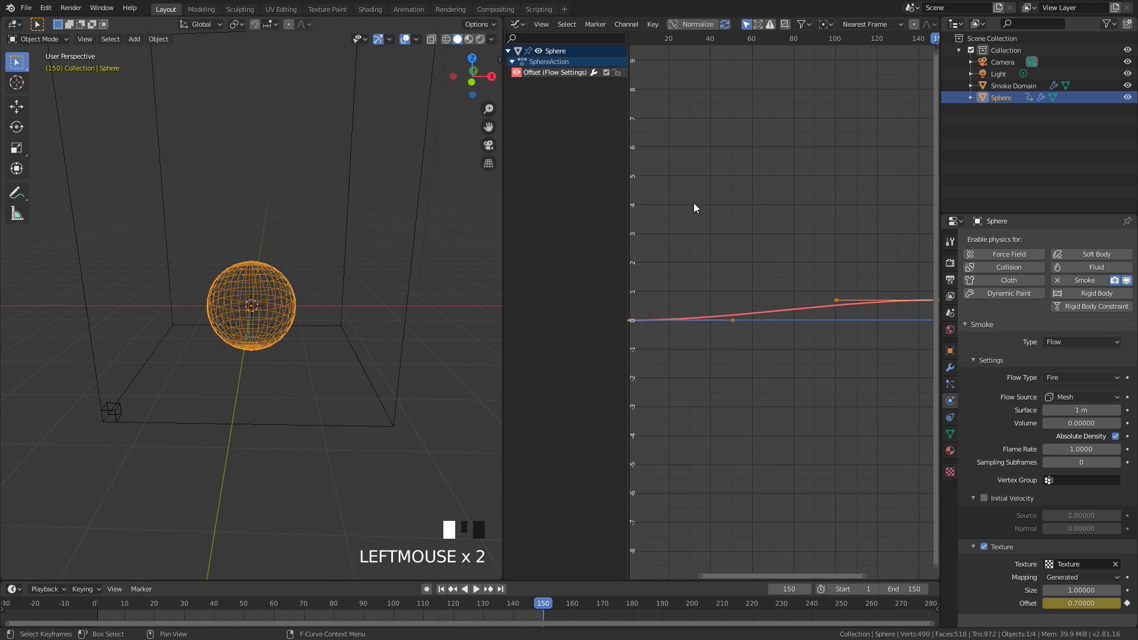
scroll(741, 320, down, 4)
scroll(748, 317, up, 3)
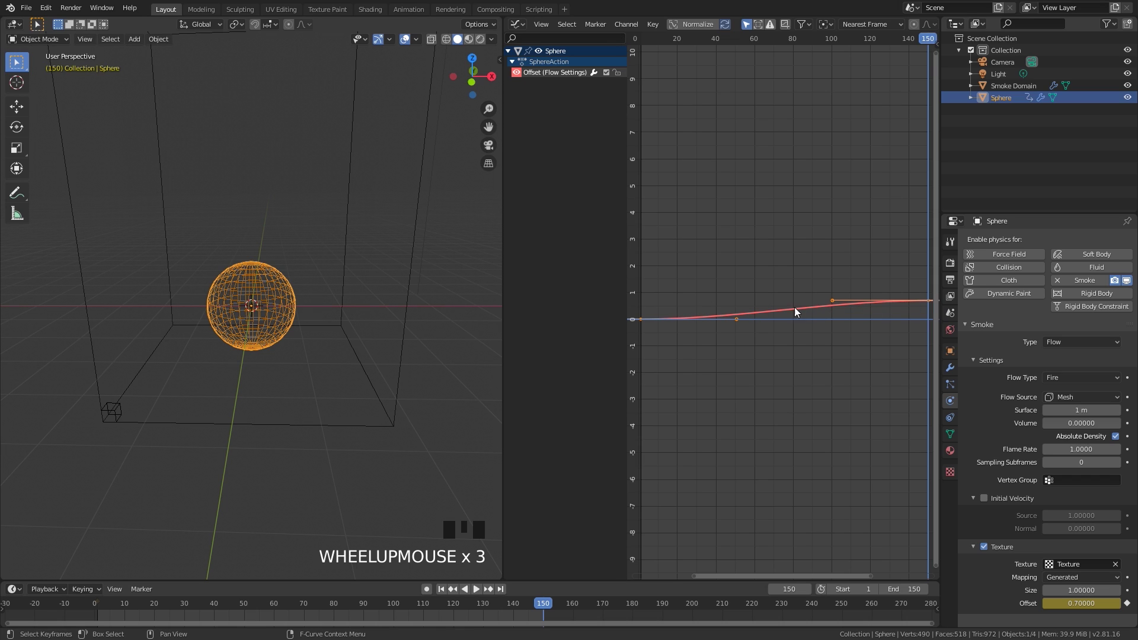
scroll(816, 295, down, 4)
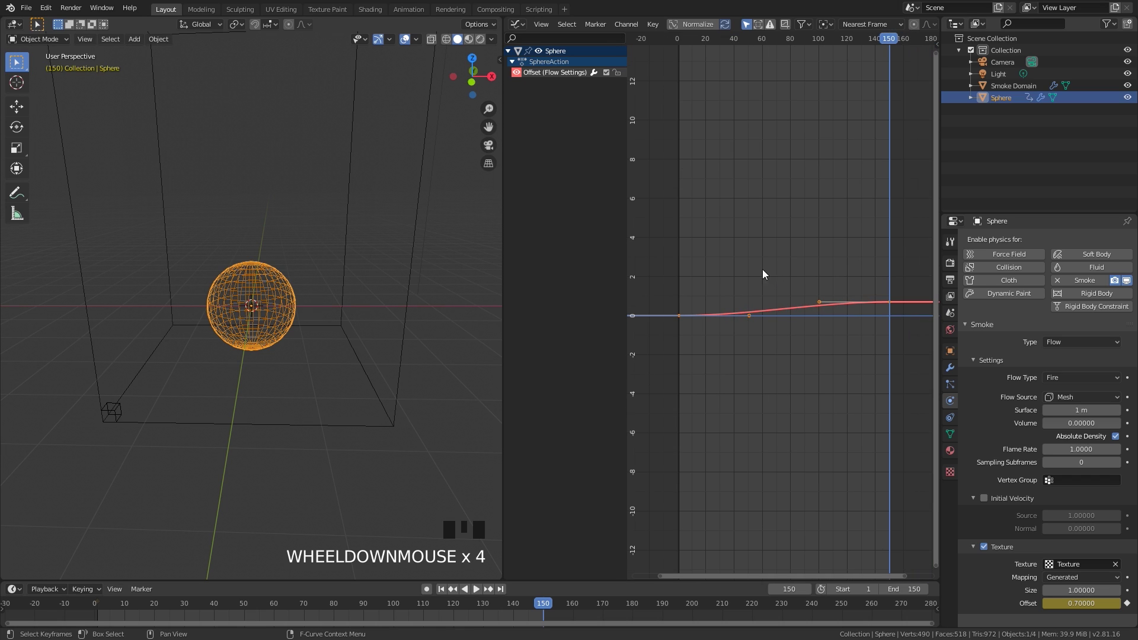
key(t)
click(563, 291)
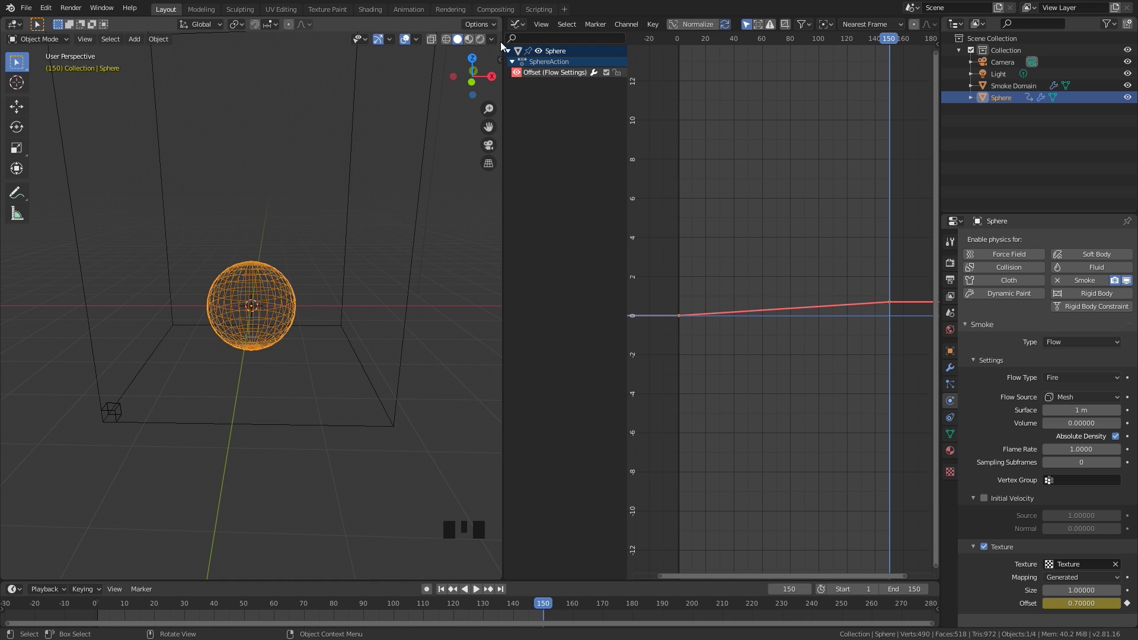
drag(503, 18, 588, 93)
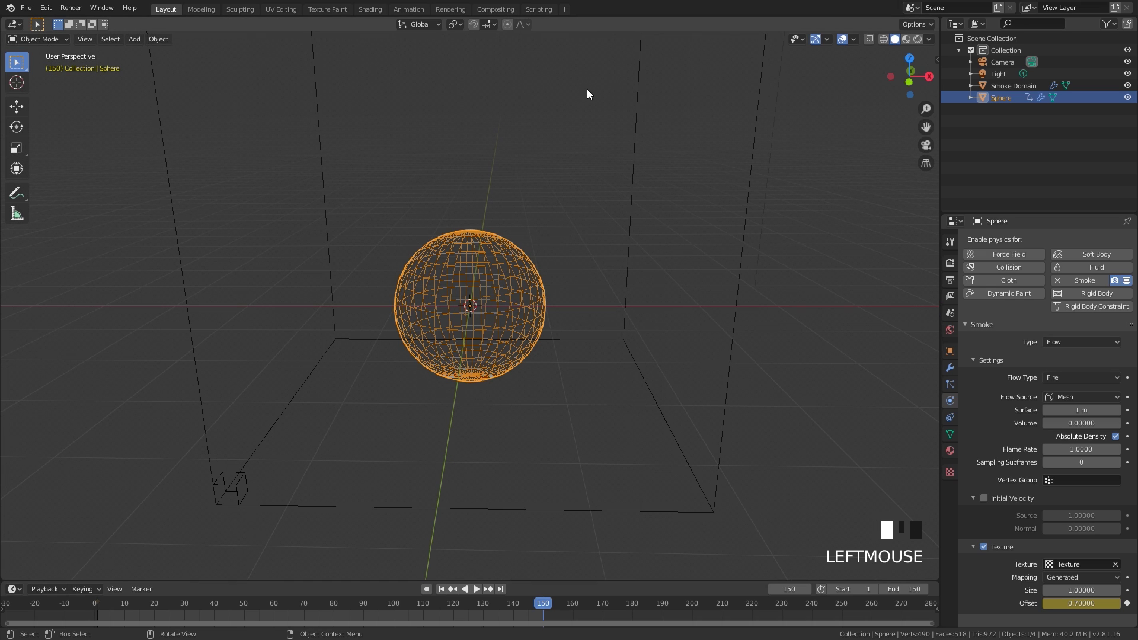
click(750, 158)
Step: Set Smoke Domain resolution divisions to 64 and enable Adaptive Domain and High Resolution
scroll(1075, 371, down, 1)
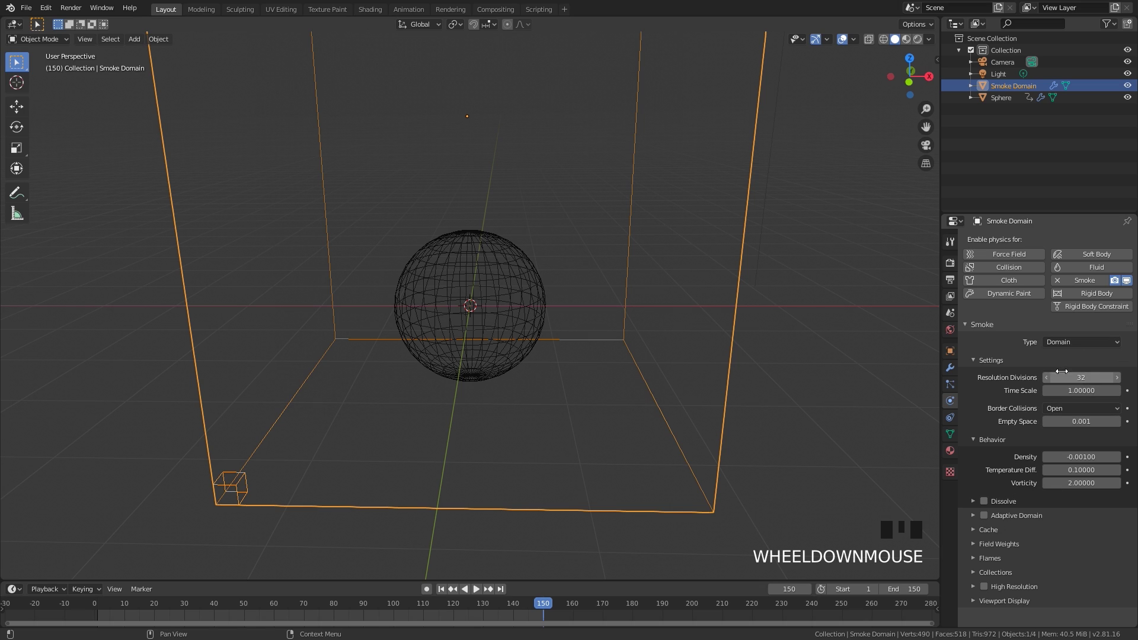
click(1078, 377)
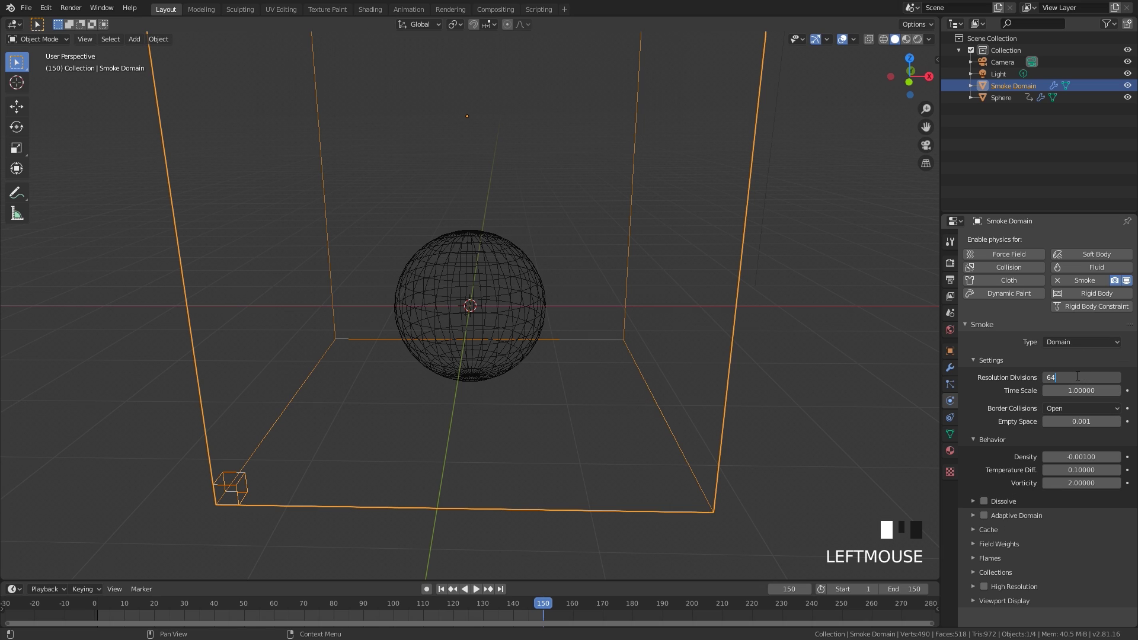
text(64)
key(Return)
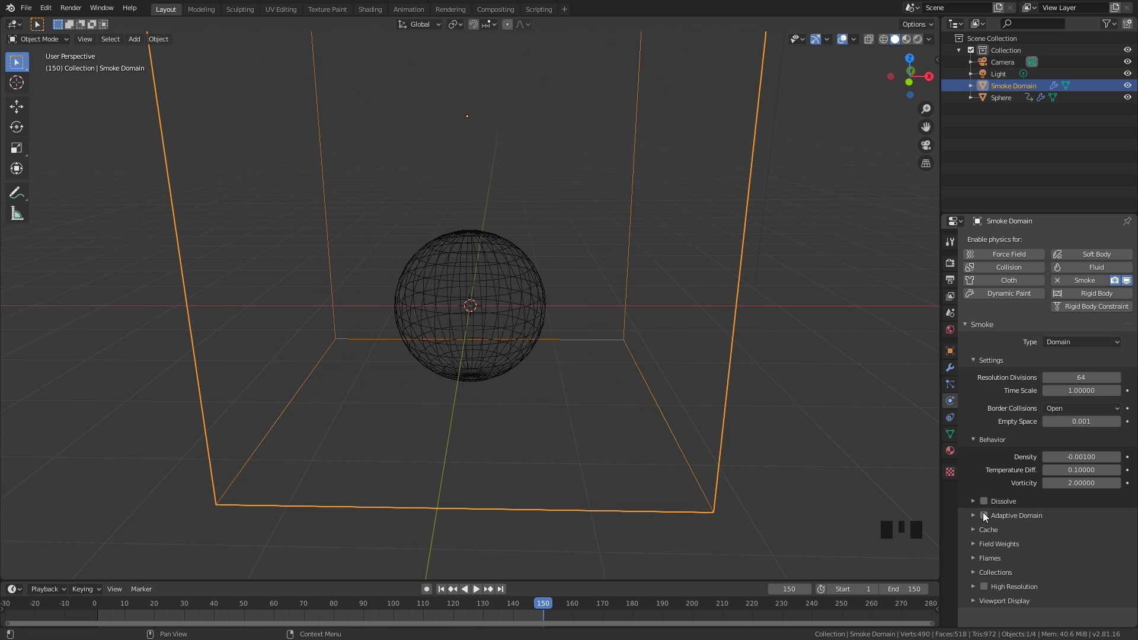
click(984, 516)
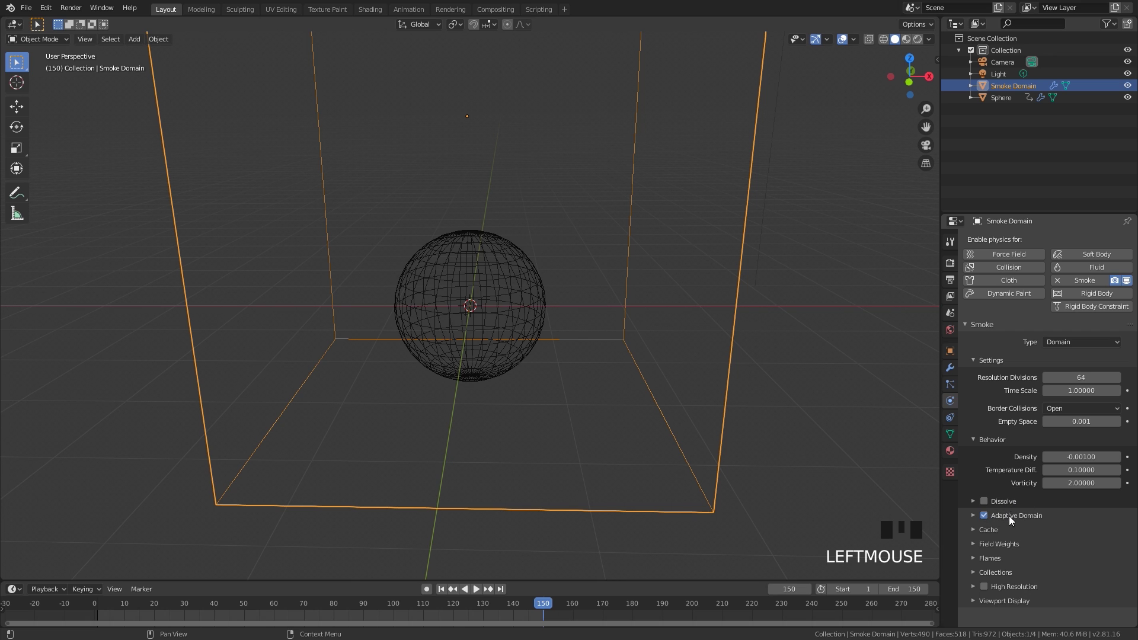
click(984, 587)
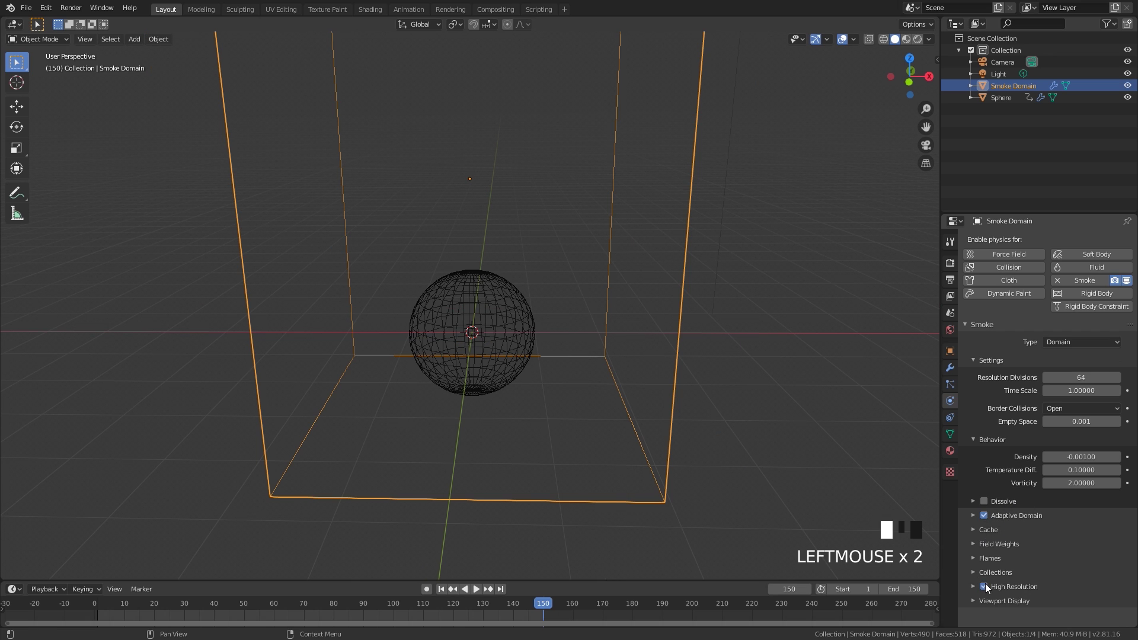
Step: Centre the domain in view and play the fire simulation
shift+middle_drag(668, 360, 642, 363)
scroll(600, 340, down, 2)
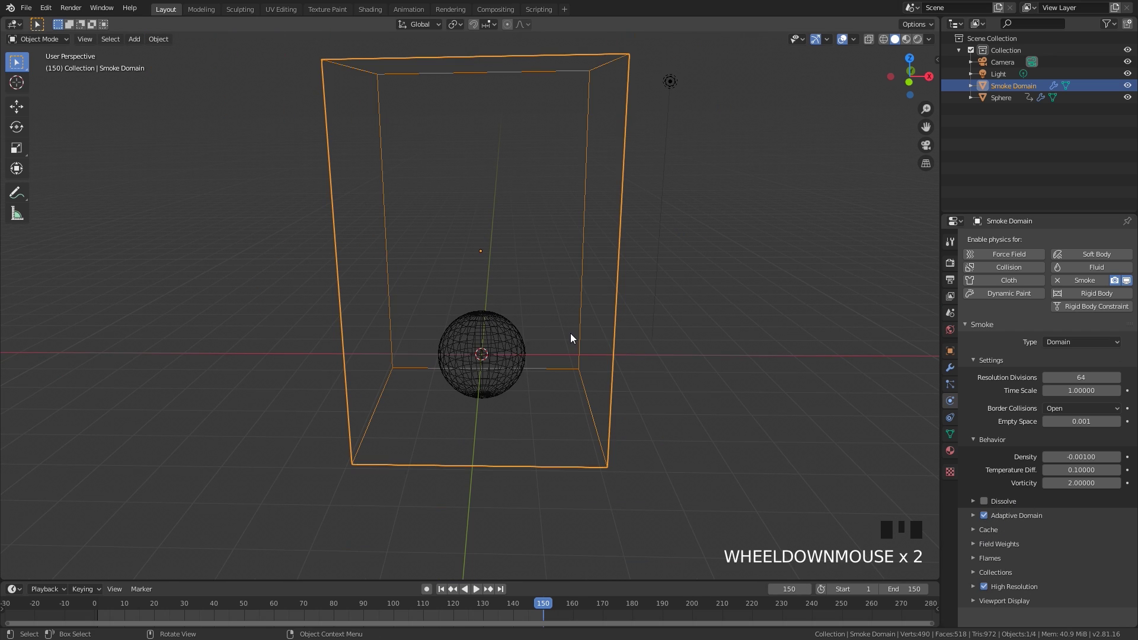
click(567, 382)
key(space)
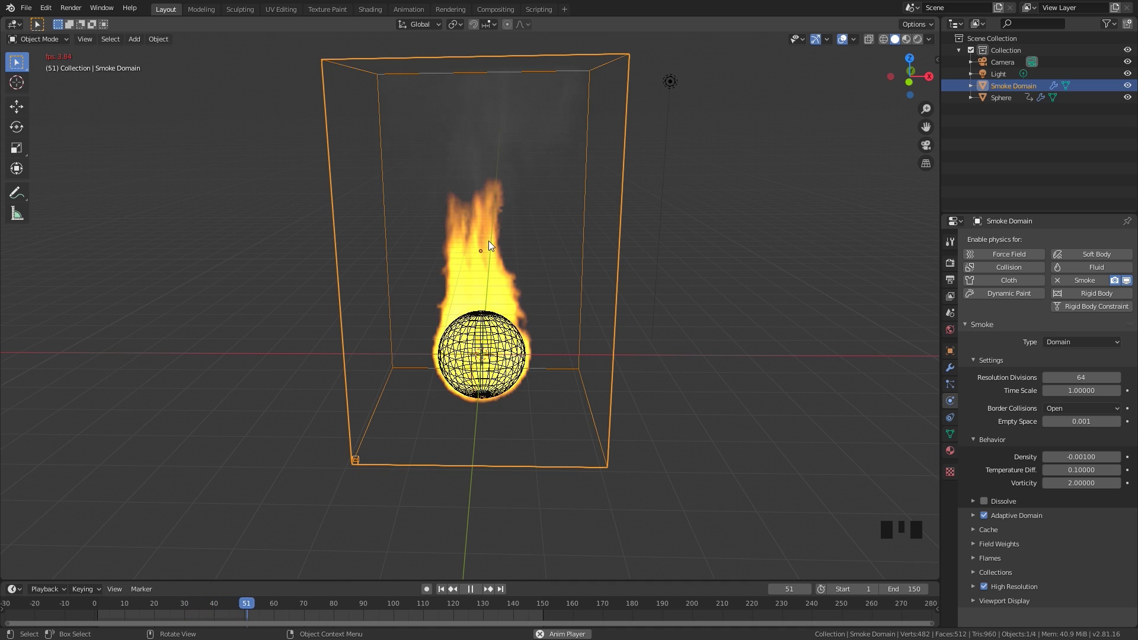
Step: Stop playback and set the High Resolution divisions to 2
key(space)
scroll(491, 241, up, 3)
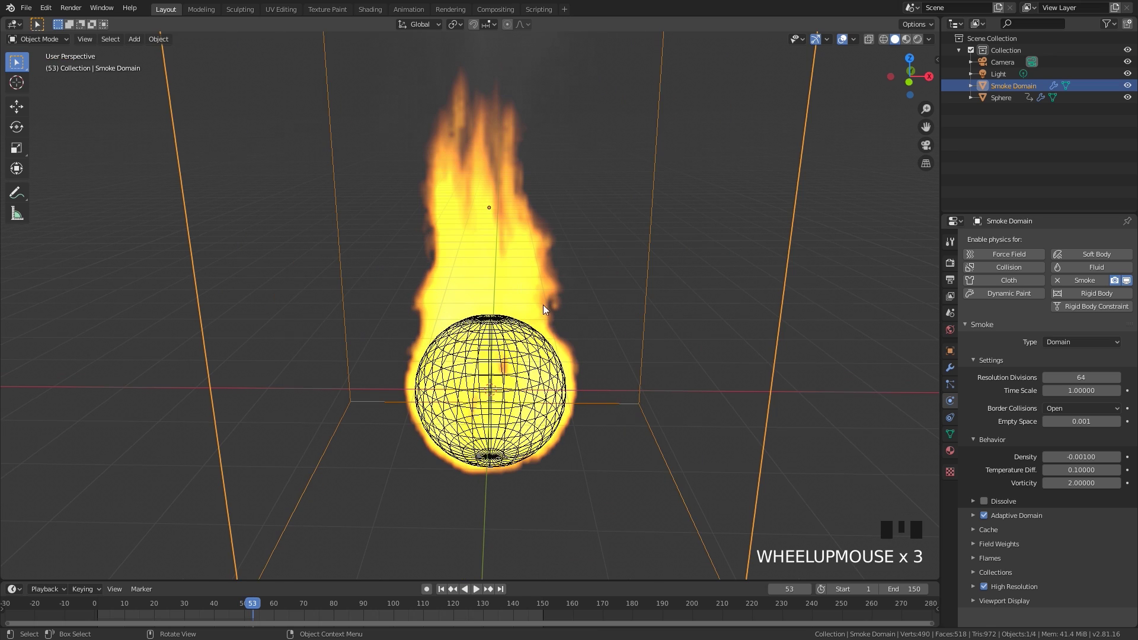
click(1021, 588)
click(1117, 604)
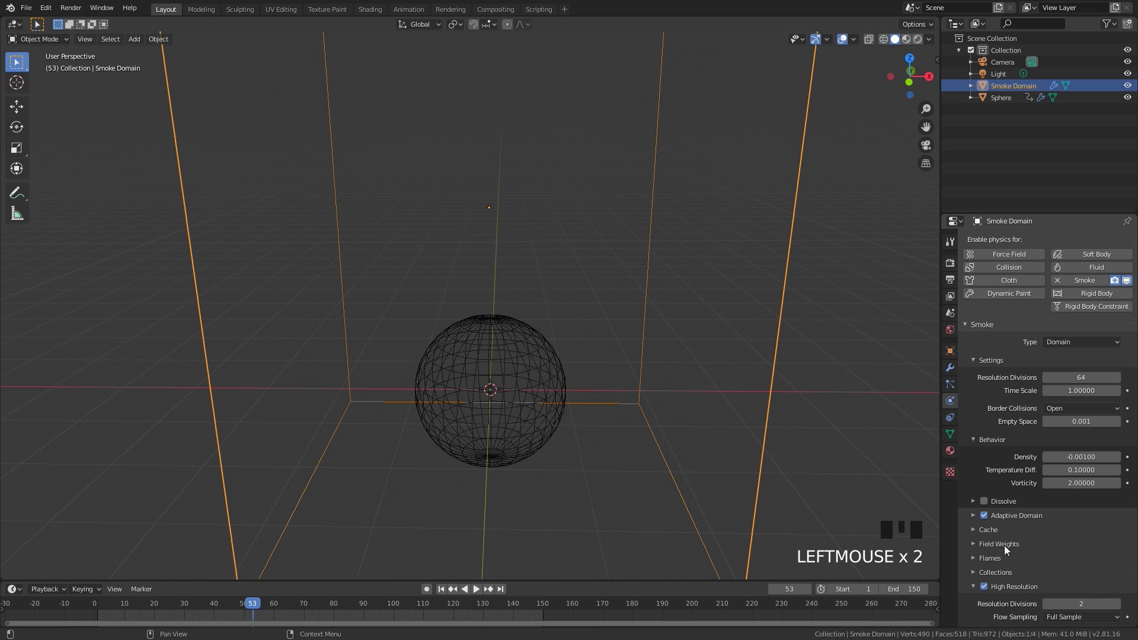
click(989, 529)
scroll(1030, 539, down, 4)
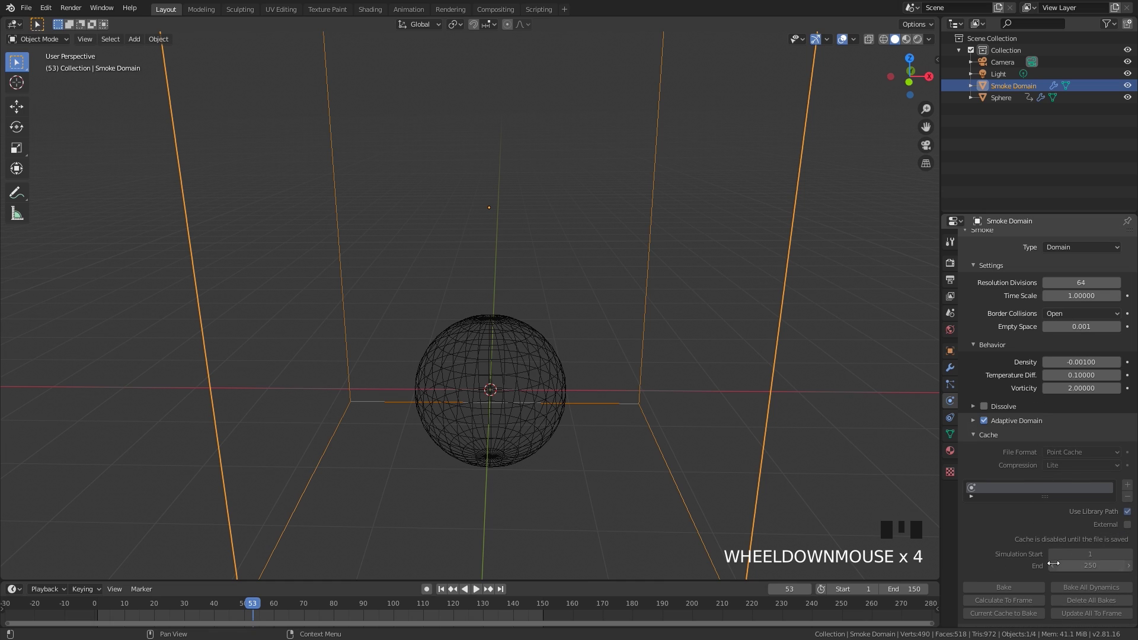
scroll(1030, 474, down, 2)
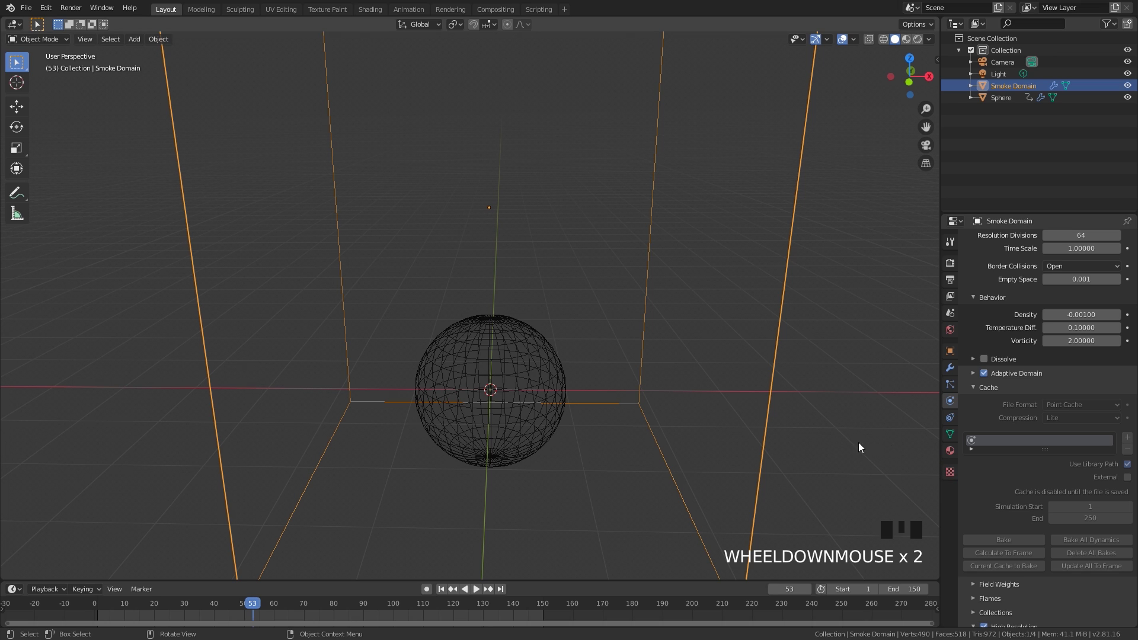
Step: Save the scene as tutorial.blend
key(ctrl+s)
click(471, 503)
text(tutorial)
key(Return)
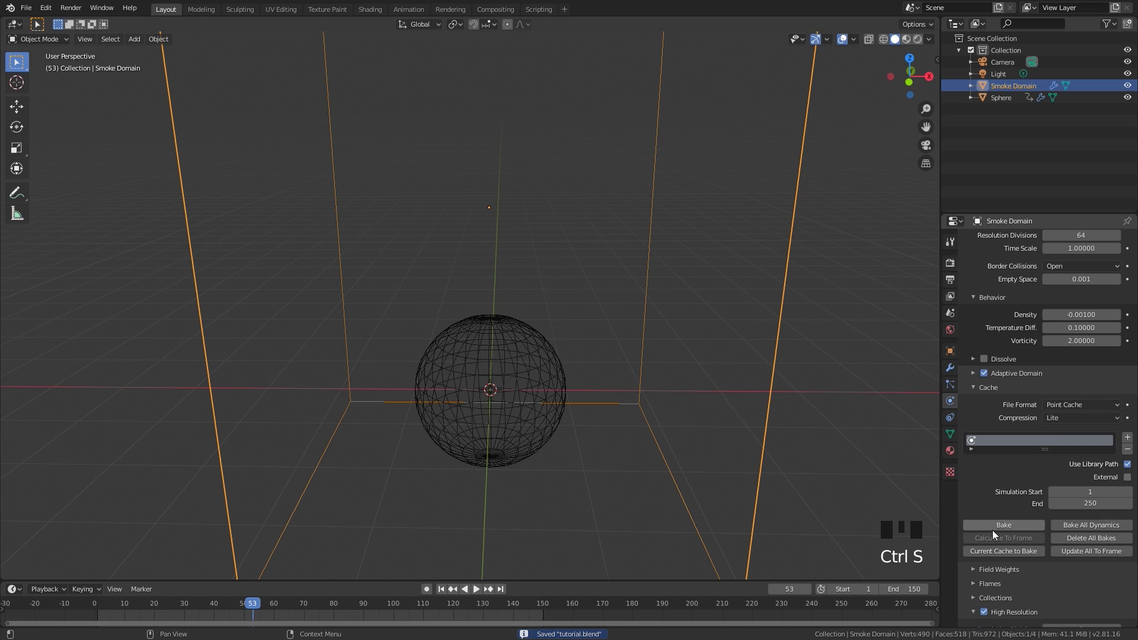
Step: Set the smoke cache End frame to 150
click(1076, 504)
text(150)
key(Return)
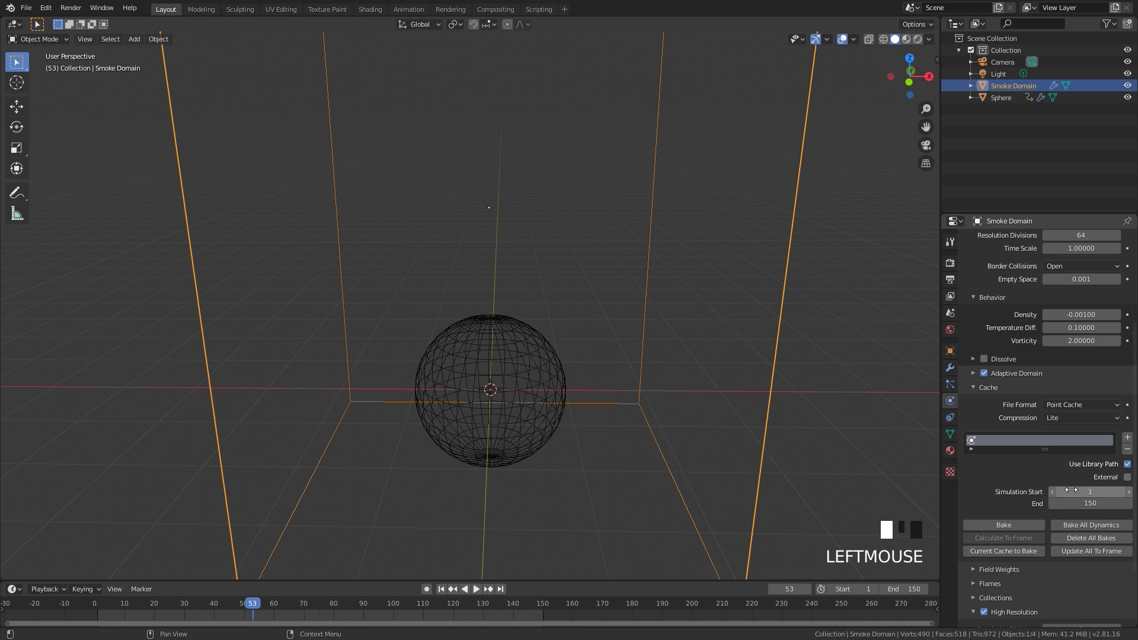
Step: Bake the fire simulation and scrub the timeline to watch the flame develop
click(1017, 524)
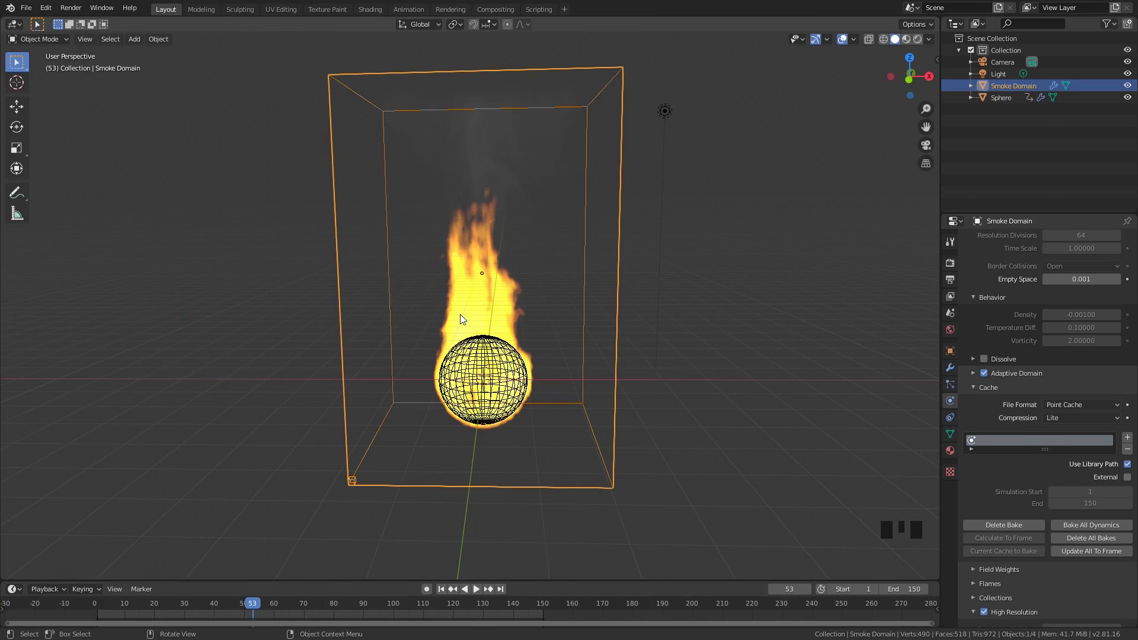
middle_drag(513, 304, 544, 308)
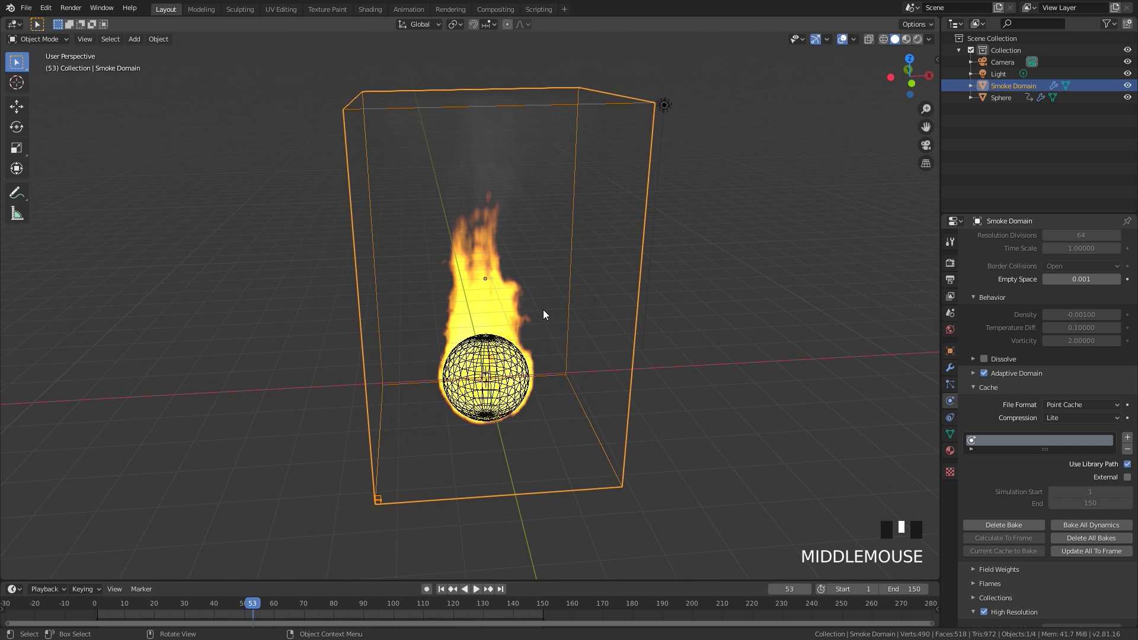
scroll(544, 308, up, 2)
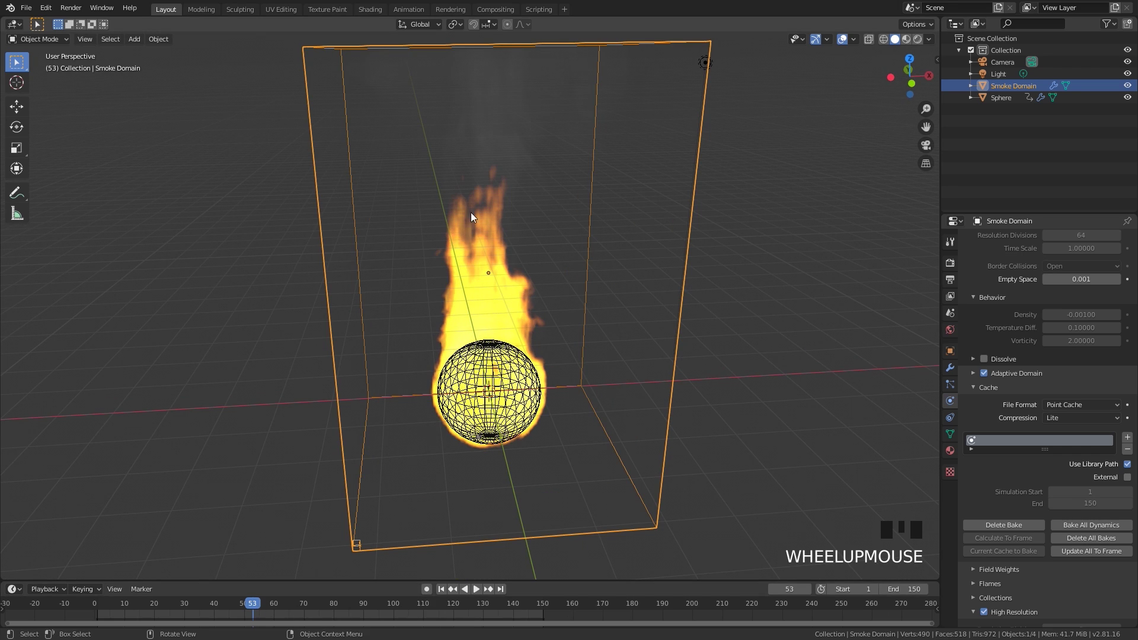
click(131, 603)
key(space)
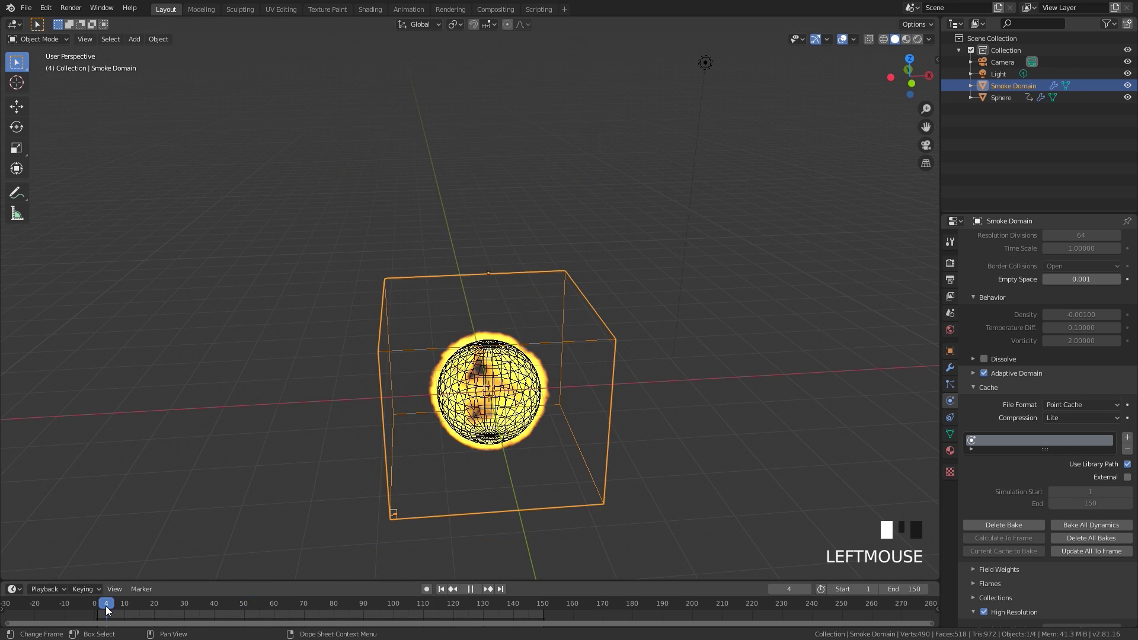
drag(130, 610, 214, 606)
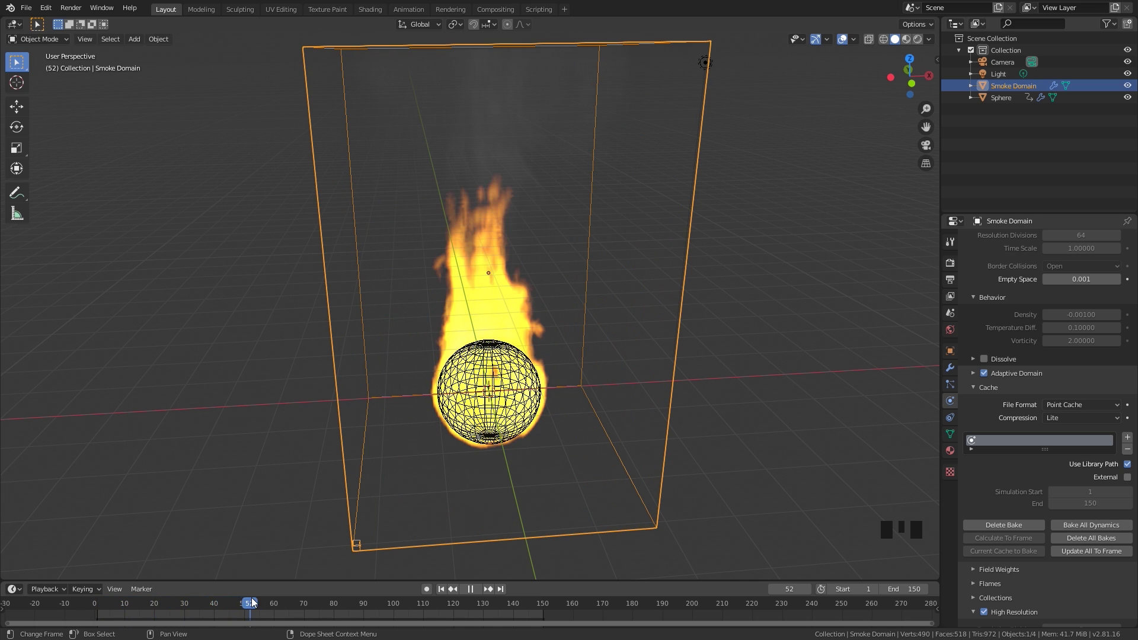
mouse_move(253, 615)
mouse_down()
mouse_move(244, 611)
mouse_move(538, 606)
mouse_move(244, 603)
mouse_up()
drag(334, 604, 252, 604)
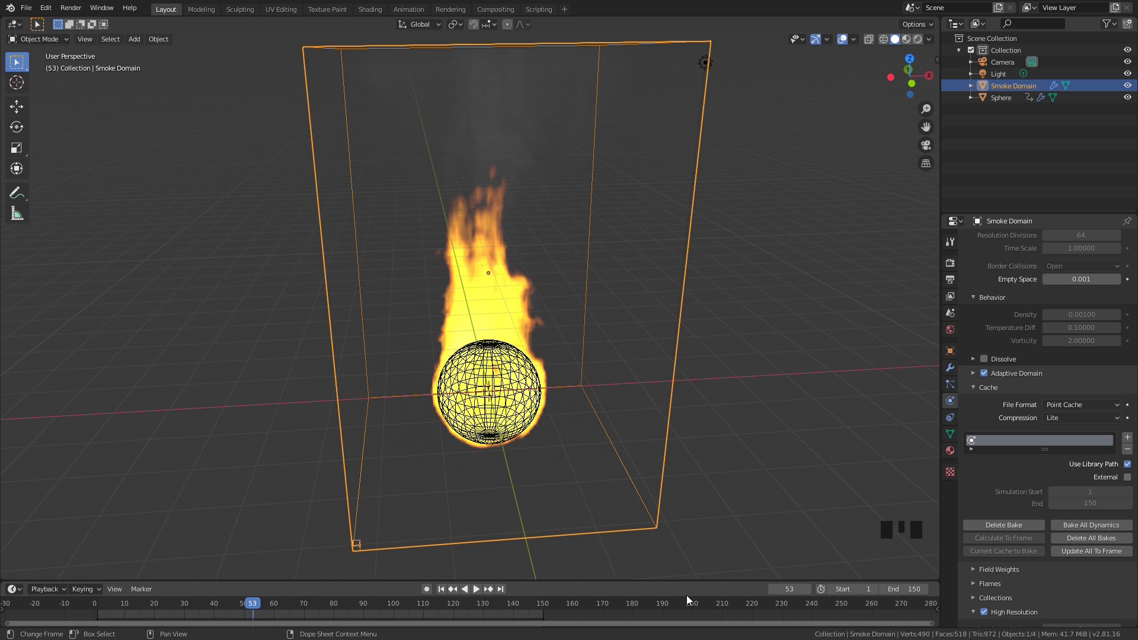
Step: Set the animation Start frame to 50, then select the Light object
click(840, 590)
text(50)
key(Return)
scroll(607, 391, down, 2)
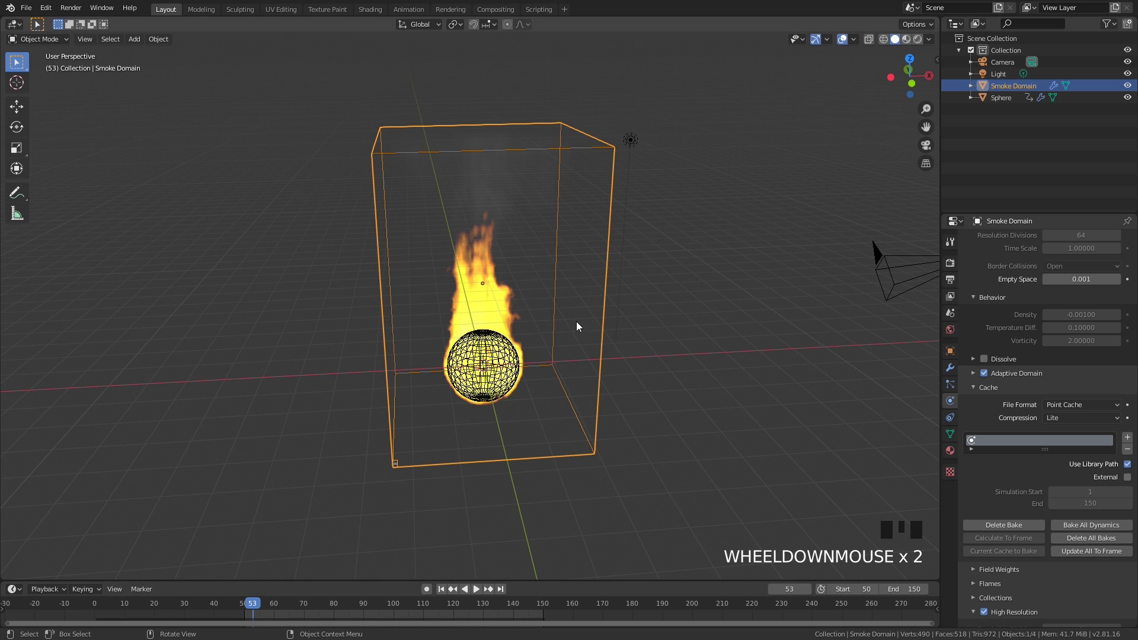
scroll(591, 274, up, 2)
middle_drag(590, 274, 595, 272)
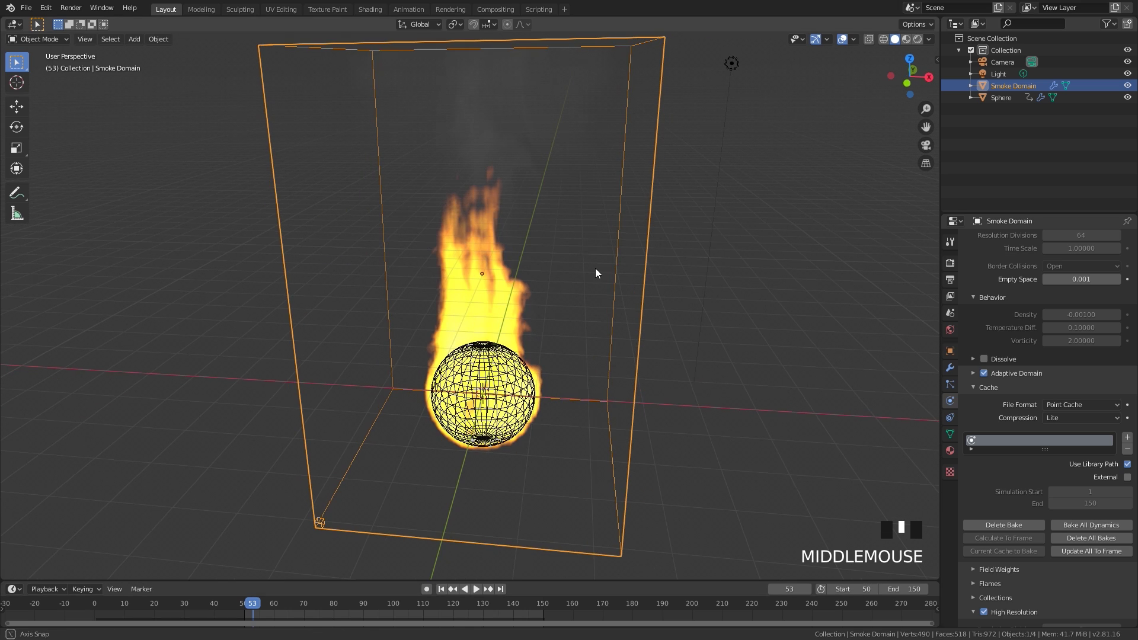
click(733, 63)
Step: Delete the light and snap the camera to the front view
key(x)
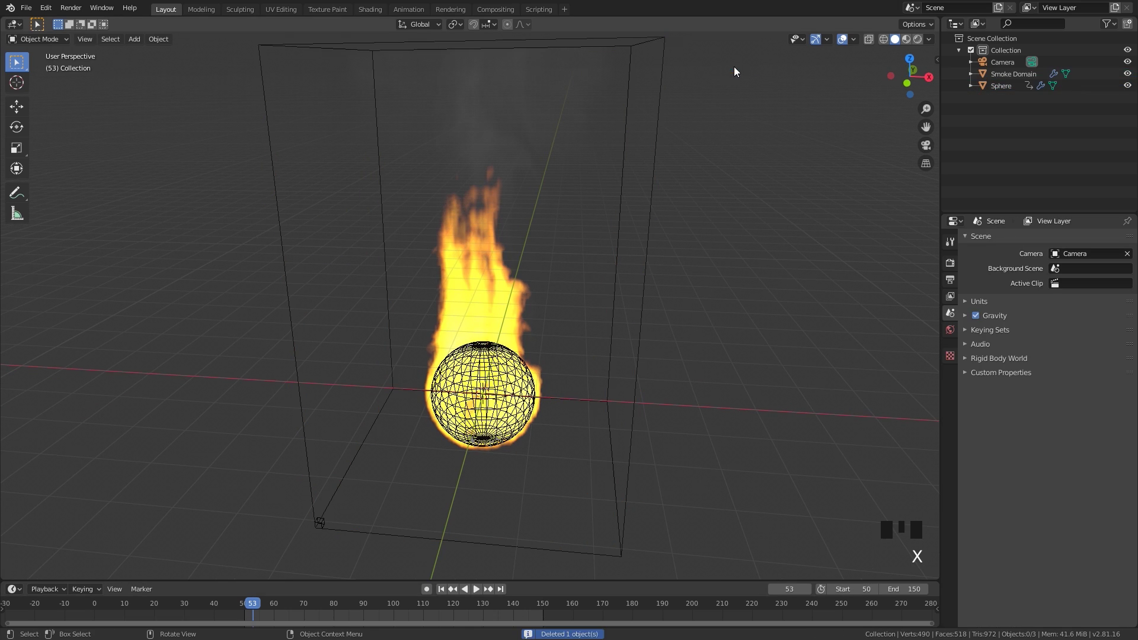
key(KP_1)
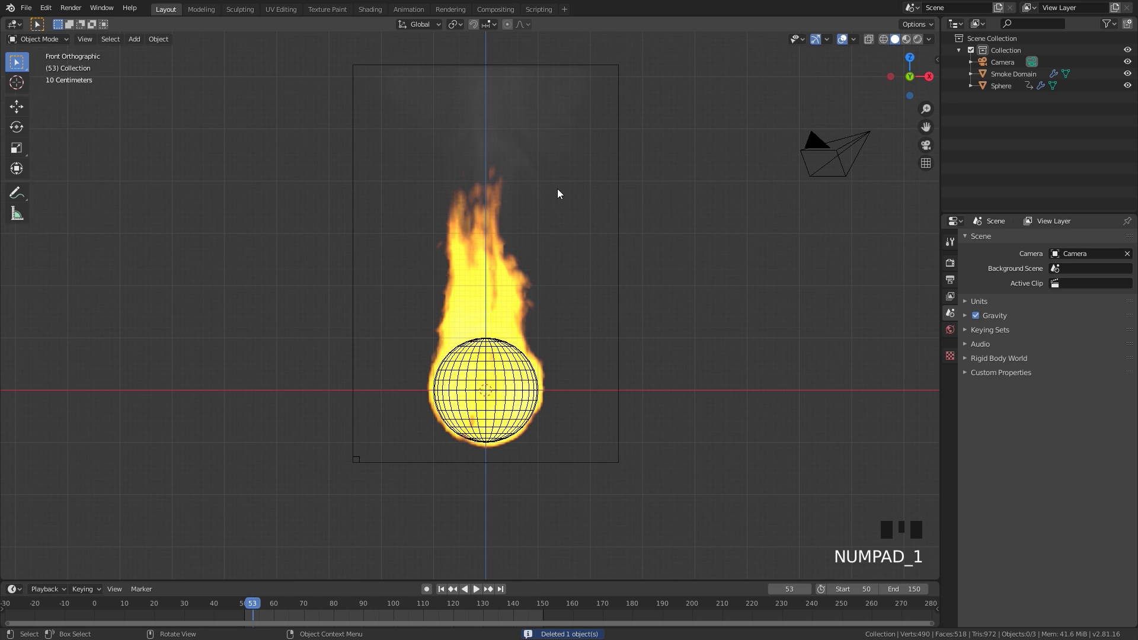
key(ctrl+alt+KP_0)
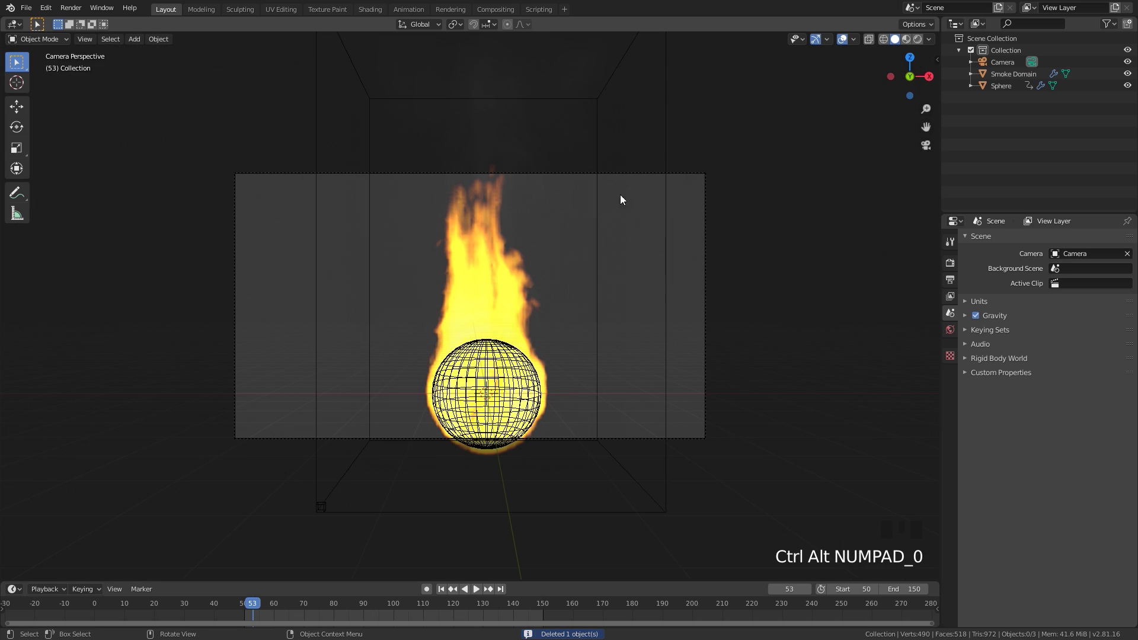
scroll(779, 280, up, 3)
scroll(879, 257, down, 2)
Step: Move the camera twice with G so it frames the fire
click(589, 305)
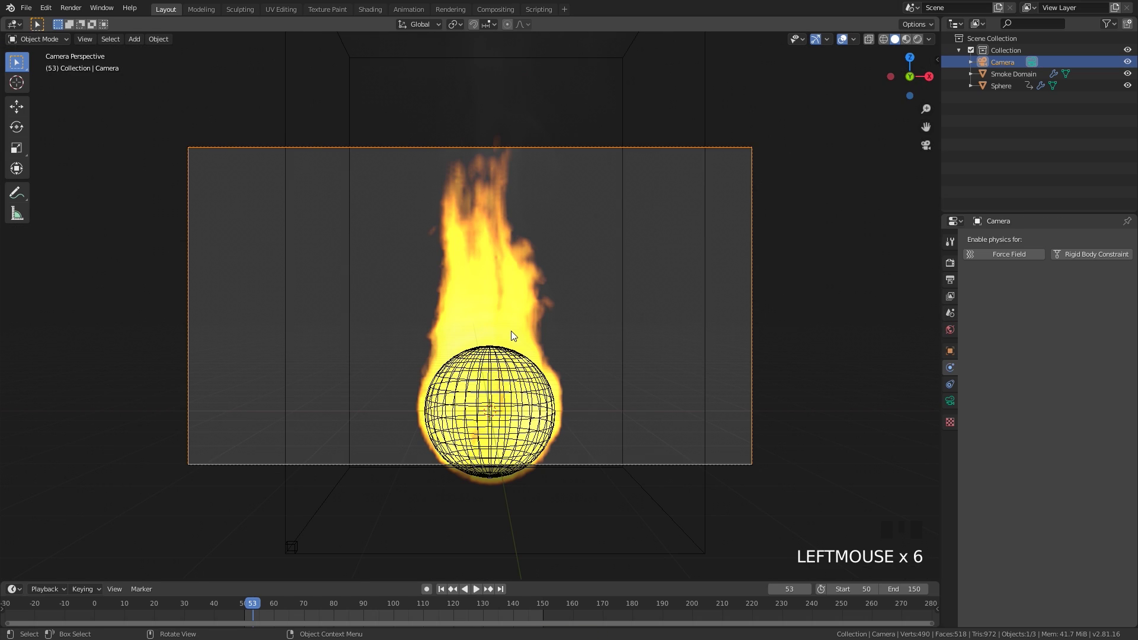
key(g)
click(523, 468)
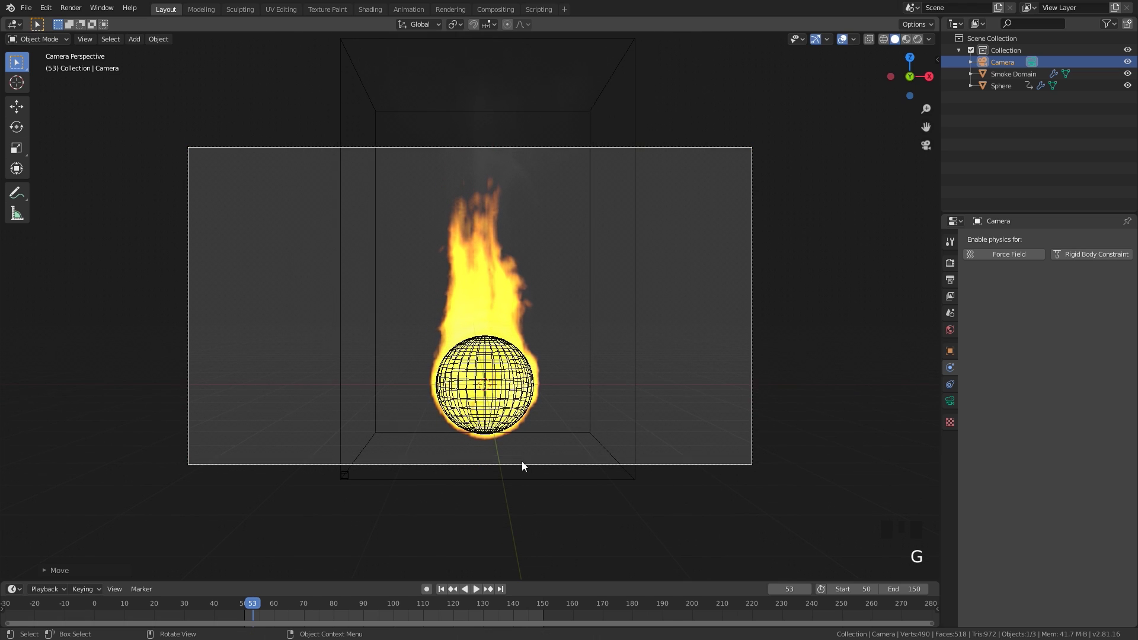
key(g)
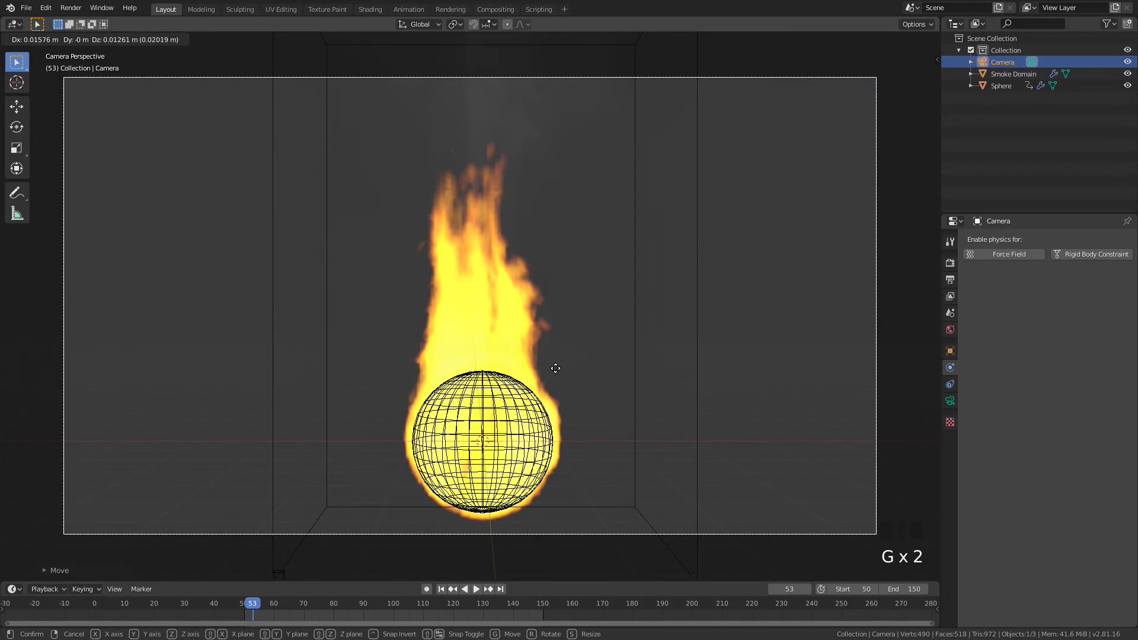
click(542, 369)
Step: Set the World background colour to black and split the viewport into two side-by-side areas
click(950, 329)
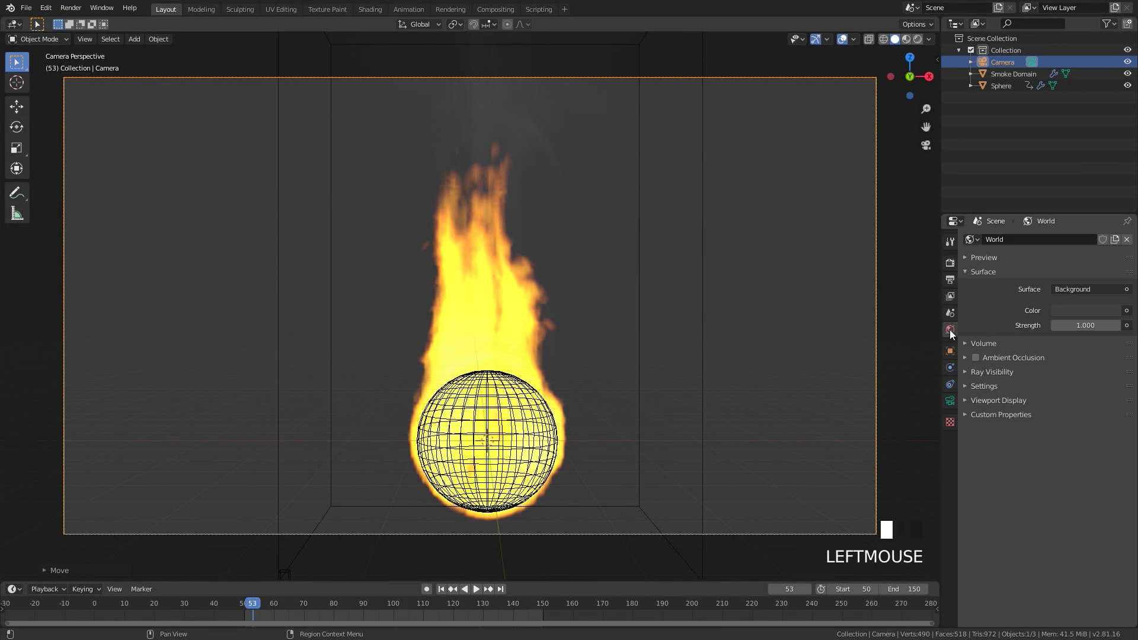
click(1085, 309)
drag(1114, 221, 1111, 228)
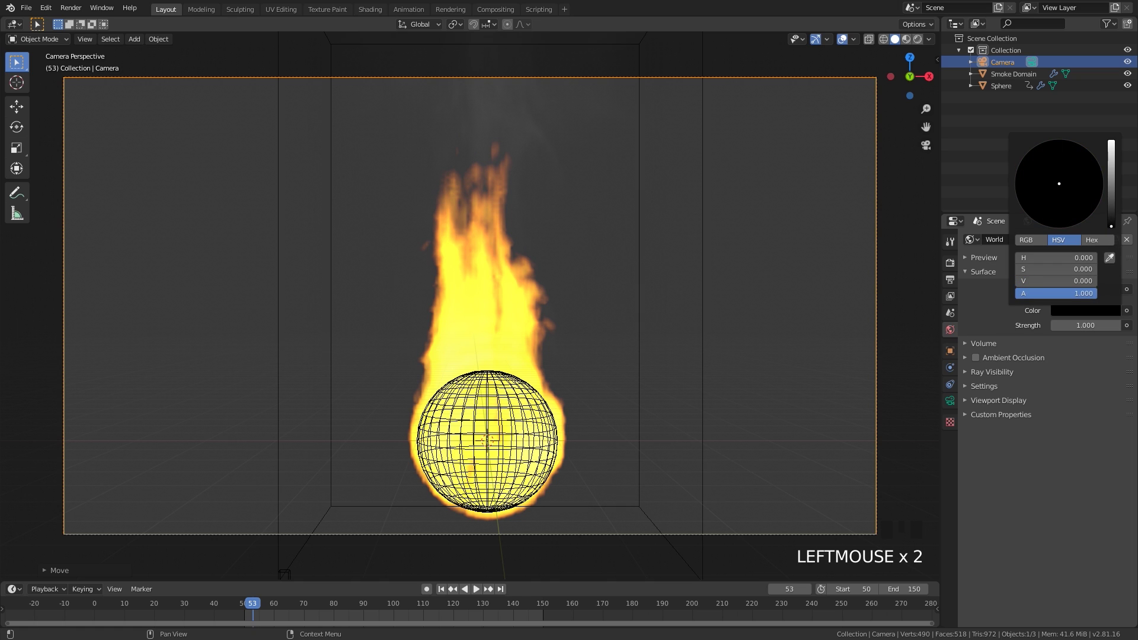
click(703, 239)
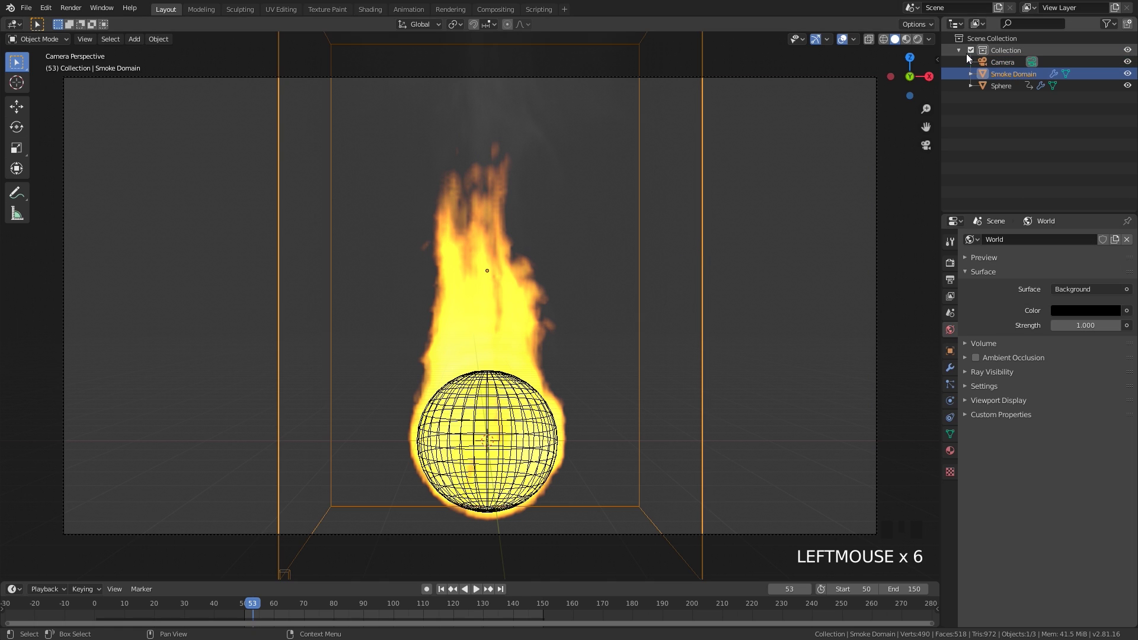
drag(938, 20, 473, 23)
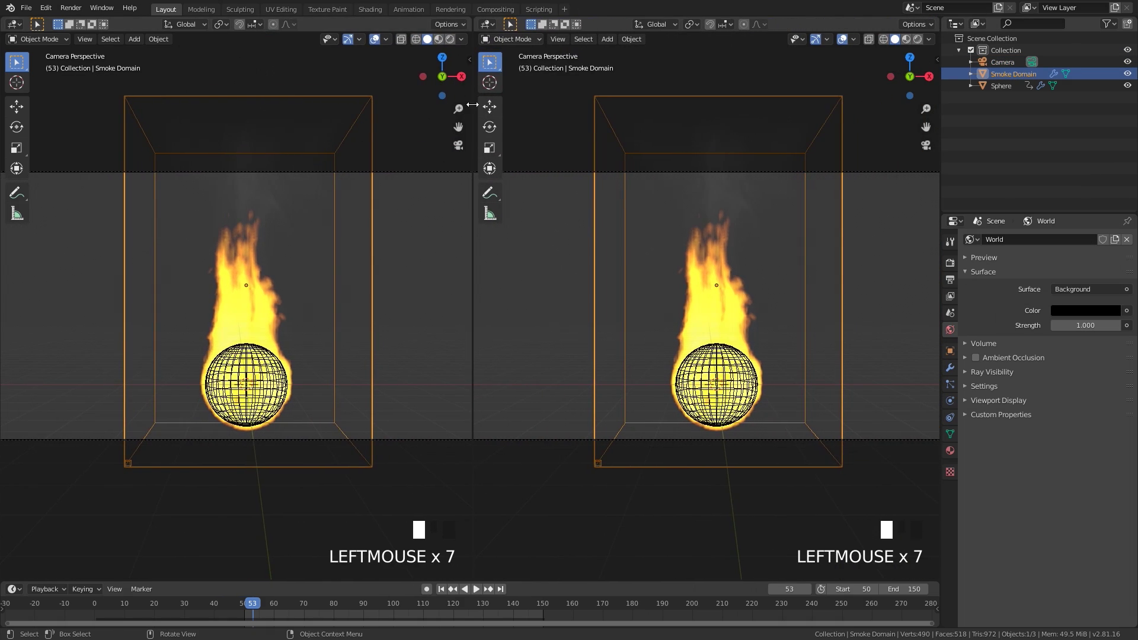
Step: Show the Shader Editor in the right view, centre the Principled Volume node, and use rendered shading
key(shift+F3)
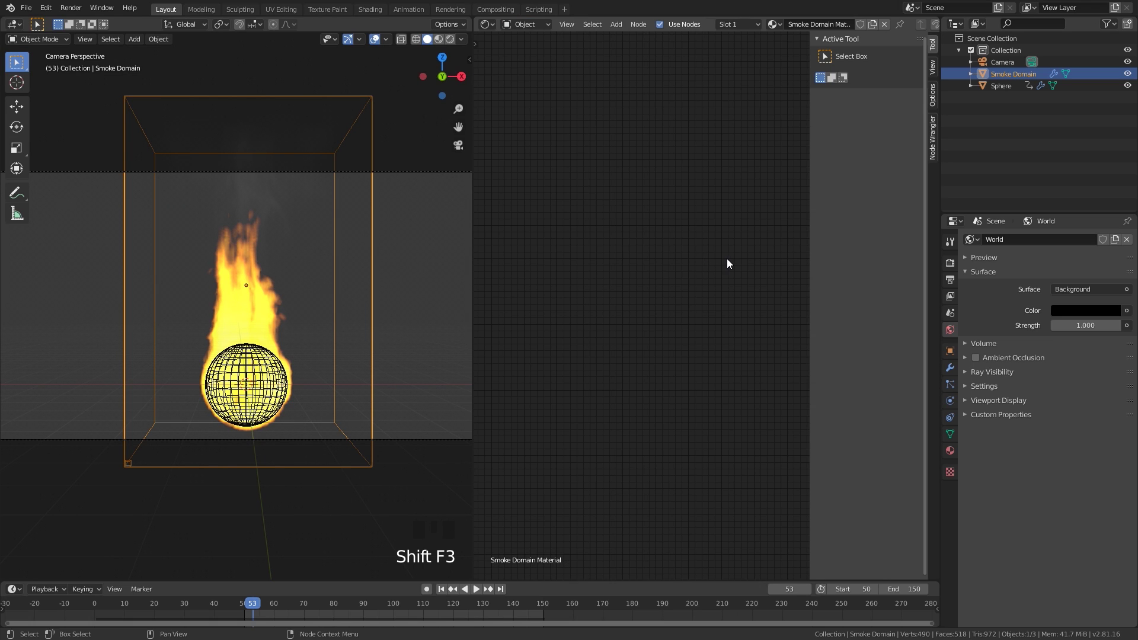
key(n)
middle_drag(762, 300, 676, 254)
scroll(755, 250, up, 5)
scroll(781, 243, up, 2)
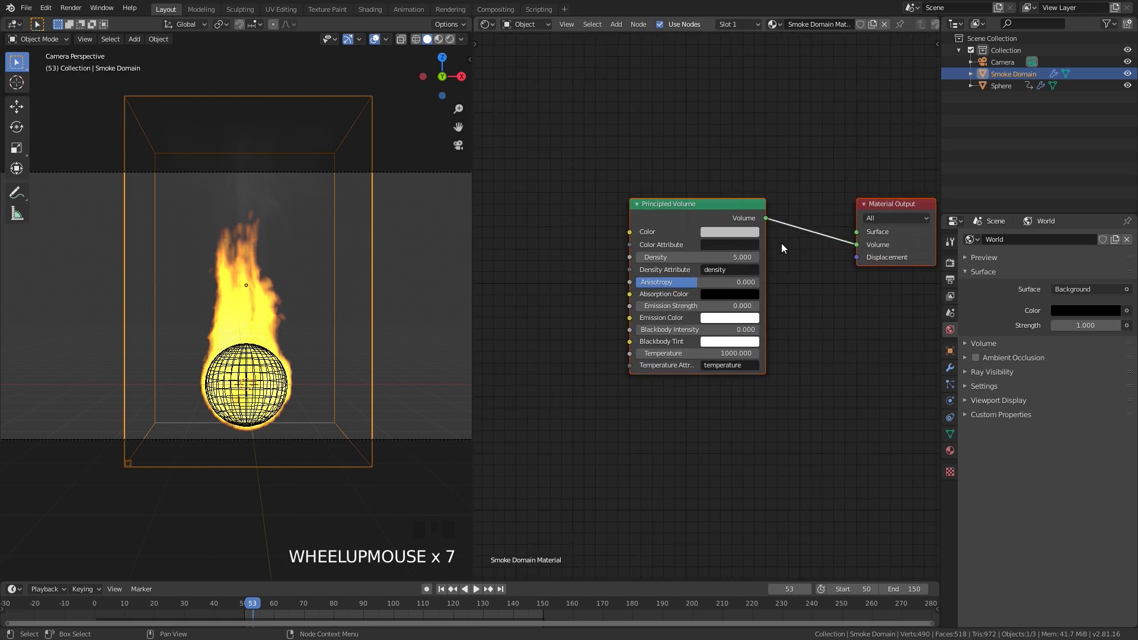
middle_drag(700, 116, 664, 142)
scroll(664, 142, up, 4)
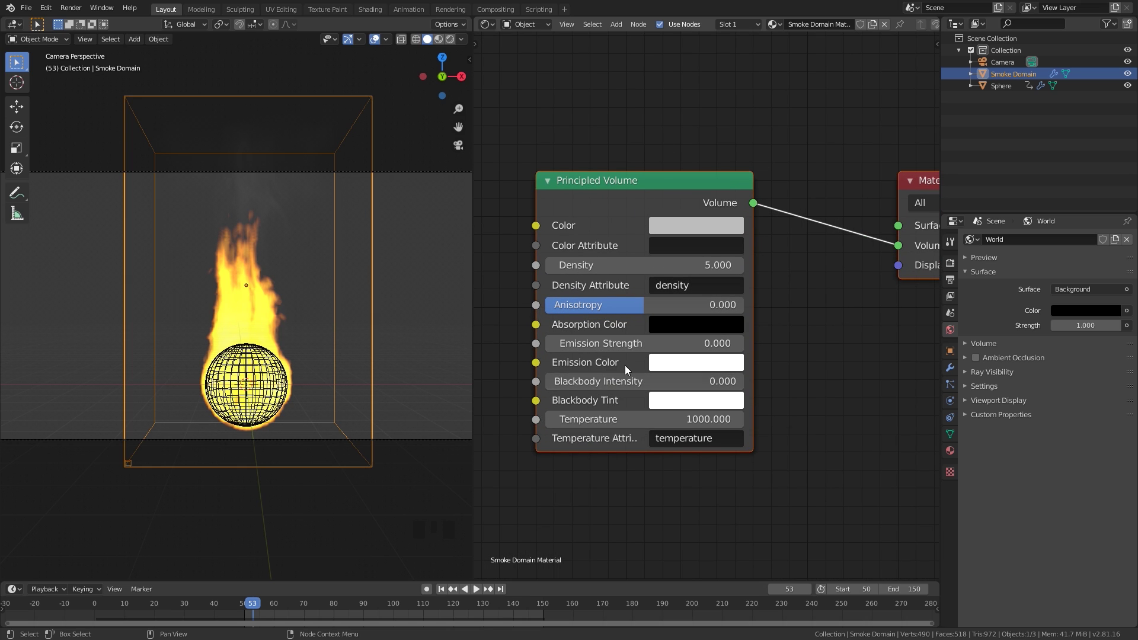
scroll(249, 314, up, 2)
key(z)
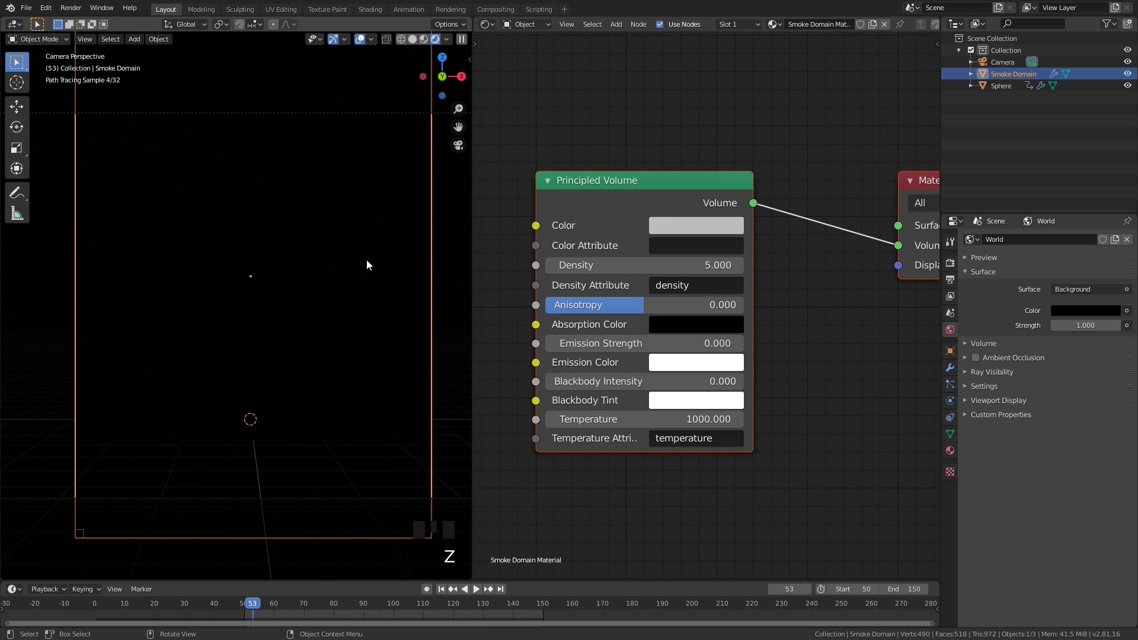
Step: Give the Principled Volume a Blackbody Intensity of 5 and Density of 2
click(604, 382)
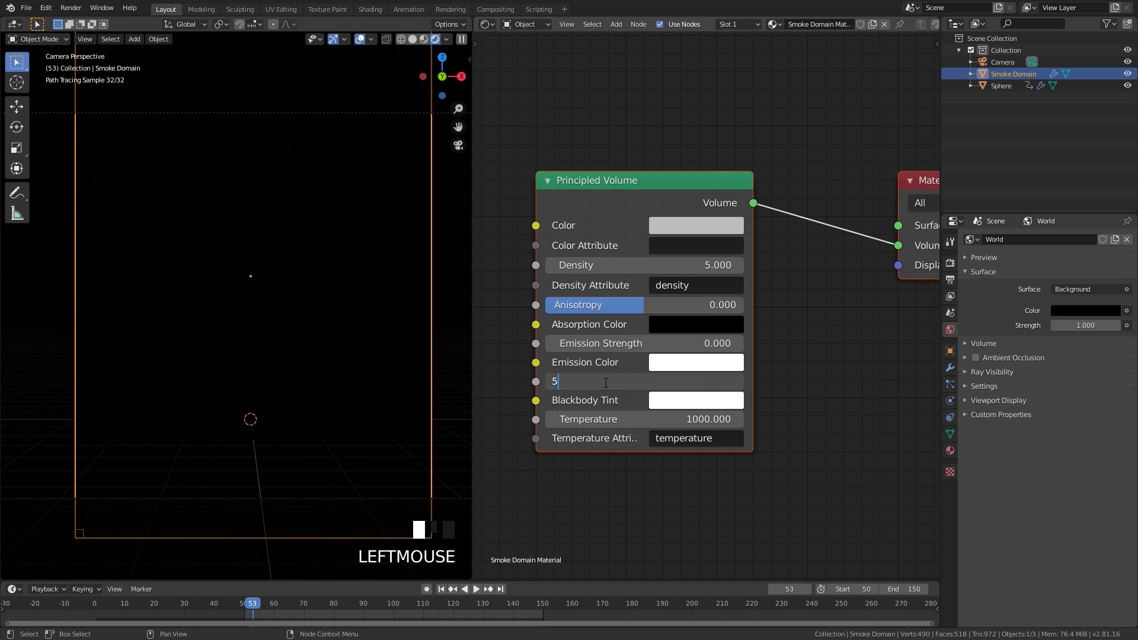
text(5)
key(Return)
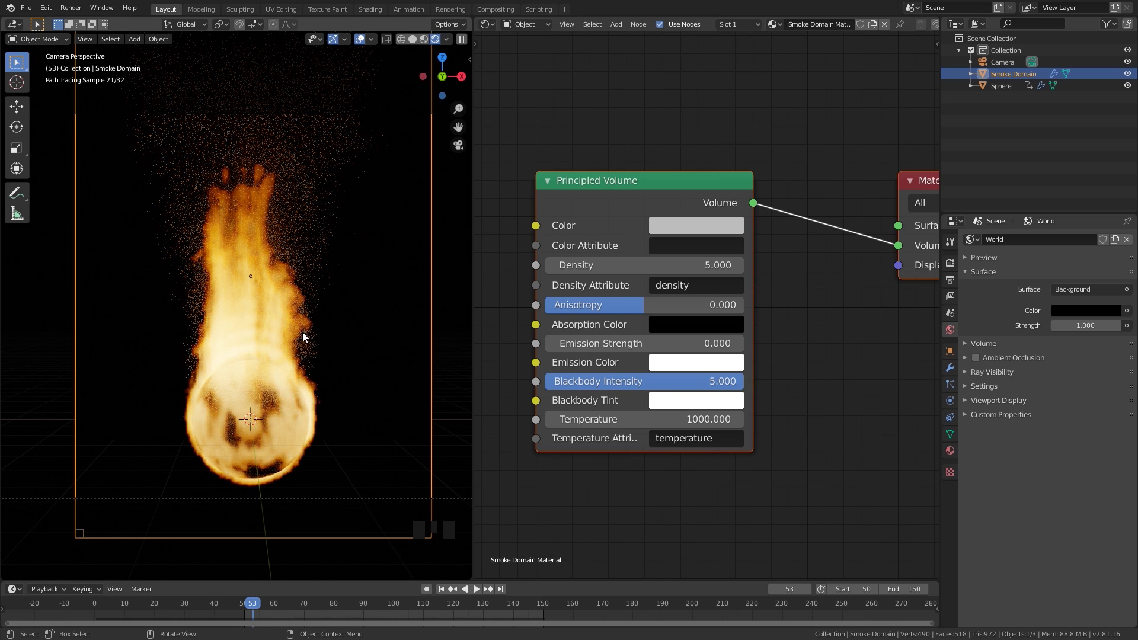
click(950, 263)
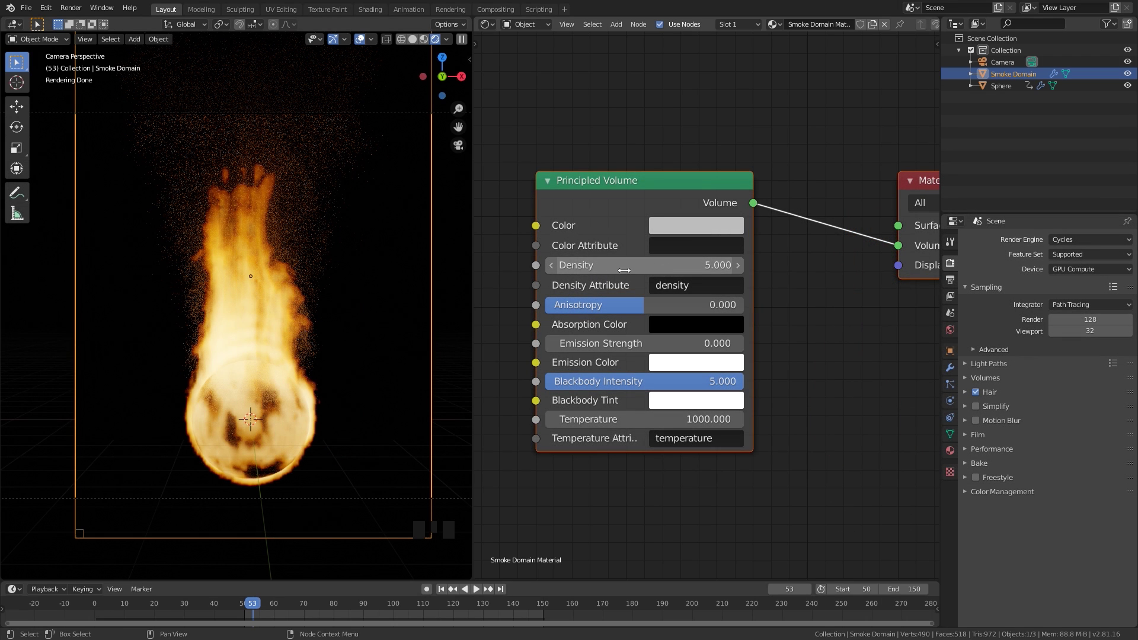
click(624, 271)
text(2)
click(776, 316)
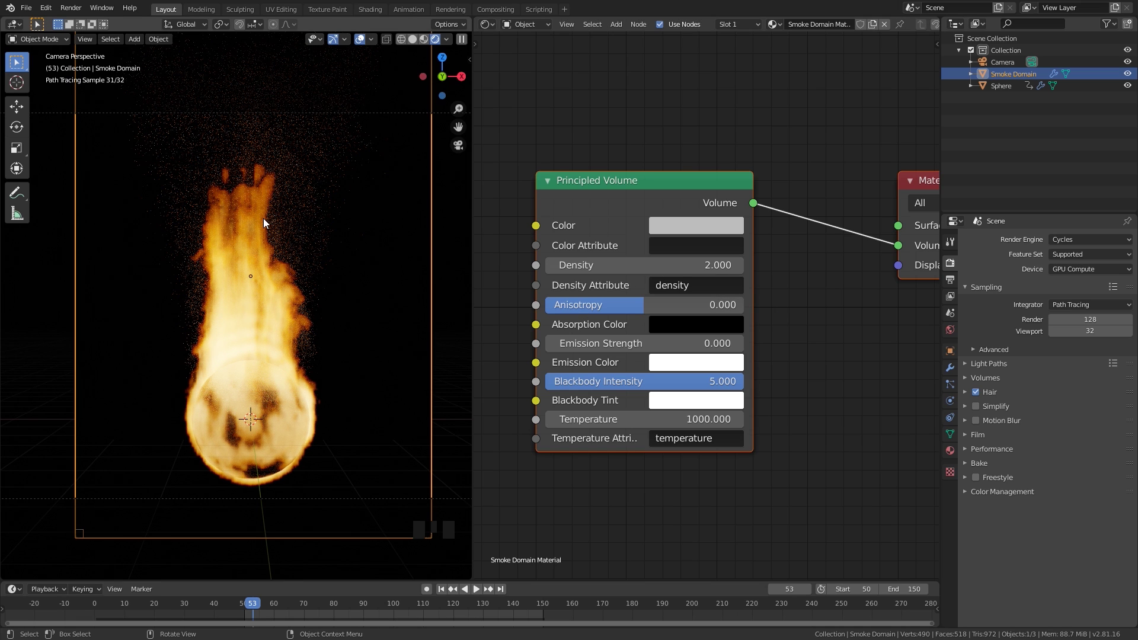
Step: Save the blend file and lower render samples to 50
key(ctrl+s)
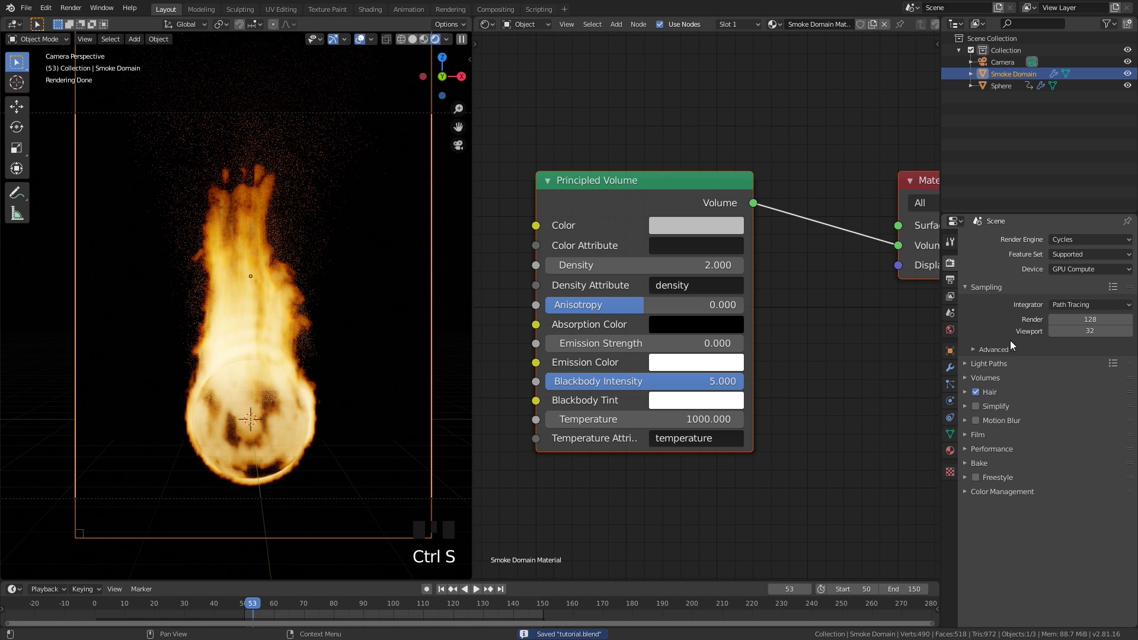
click(1093, 319)
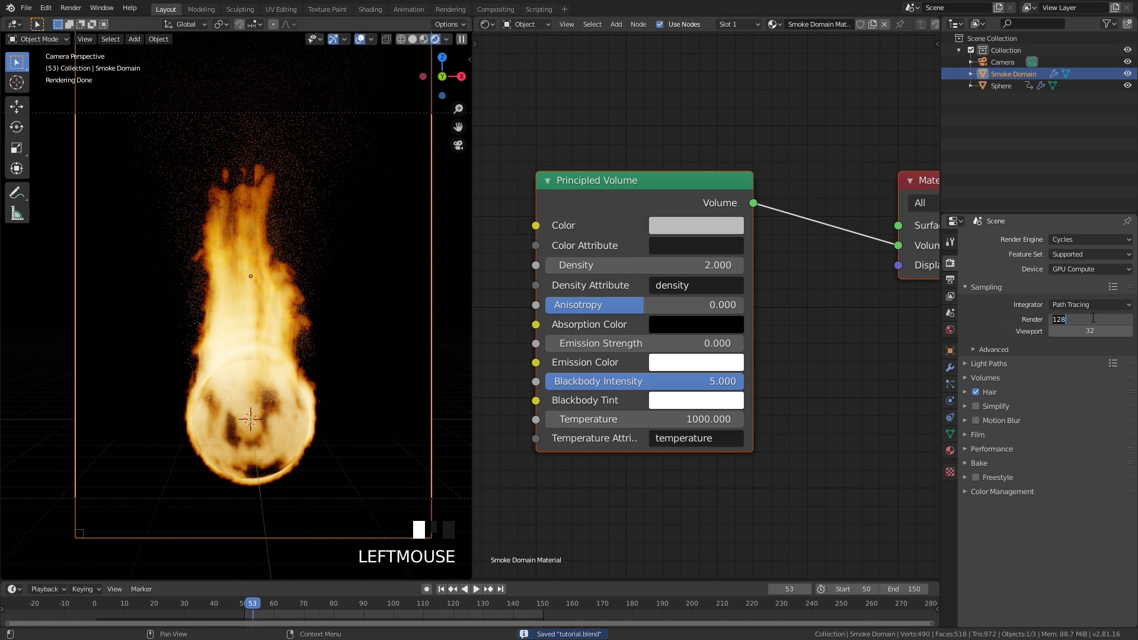
text(50)
key(Return)
Step: In the Compositing workspace, move the Render Layers node to the left
click(493, 8)
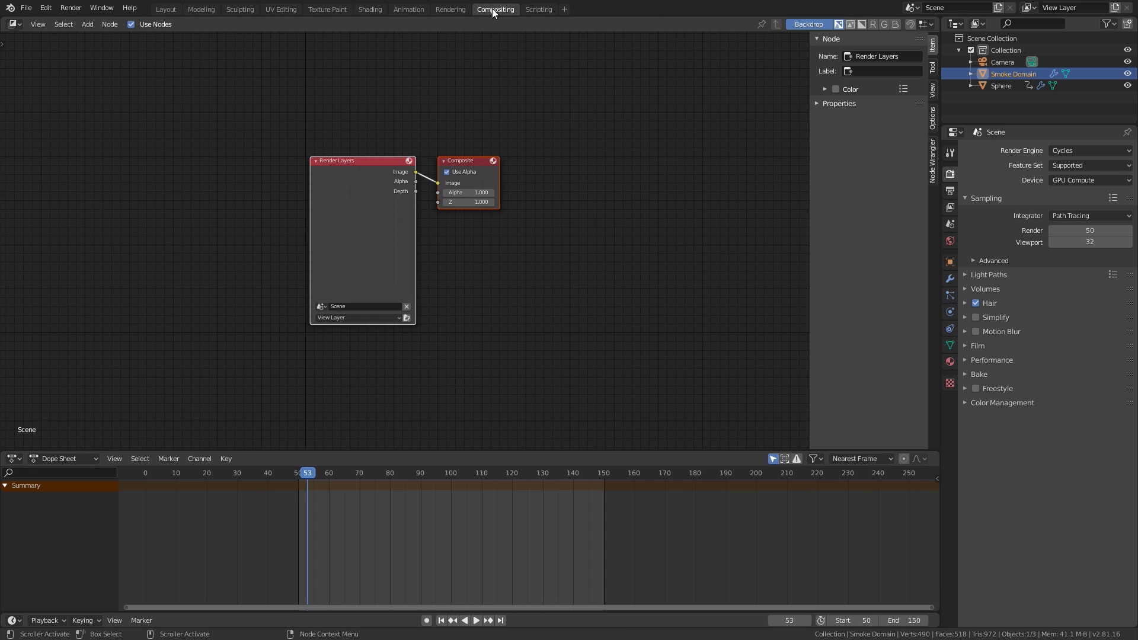
scroll(498, 277, up, 1)
middle_drag(498, 278, 590, 217)
drag(591, 217, 291, 200)
scroll(446, 193, up, 1)
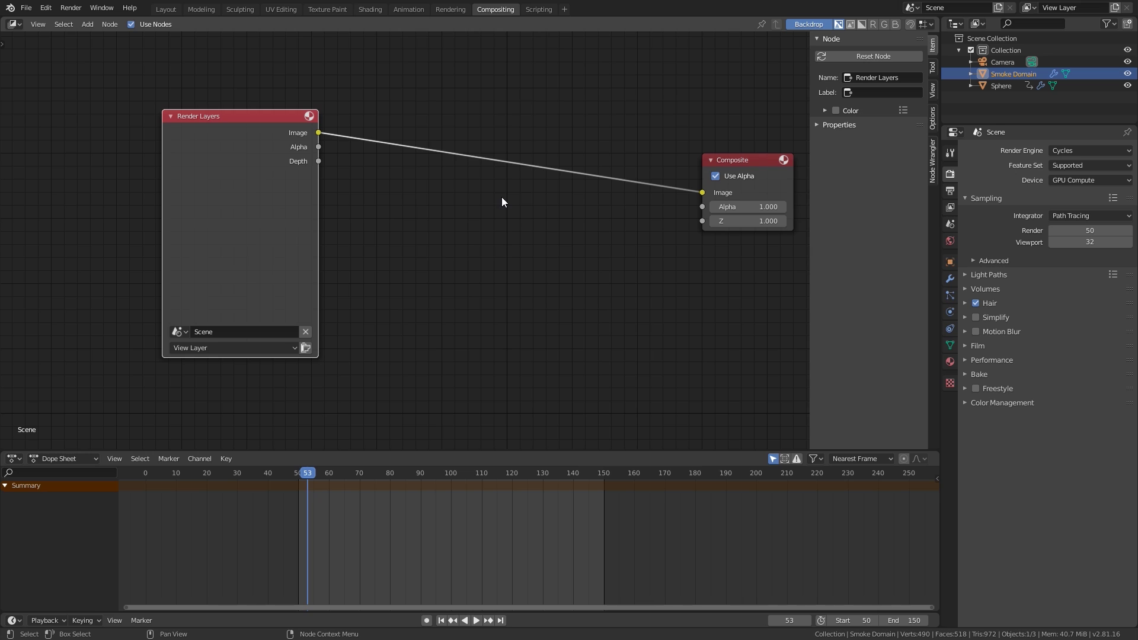
Step: Add a Denoise node from Filter and drop it onto the Render Layers–Composite link
key(shift+a)
mouse_move(448, 198)
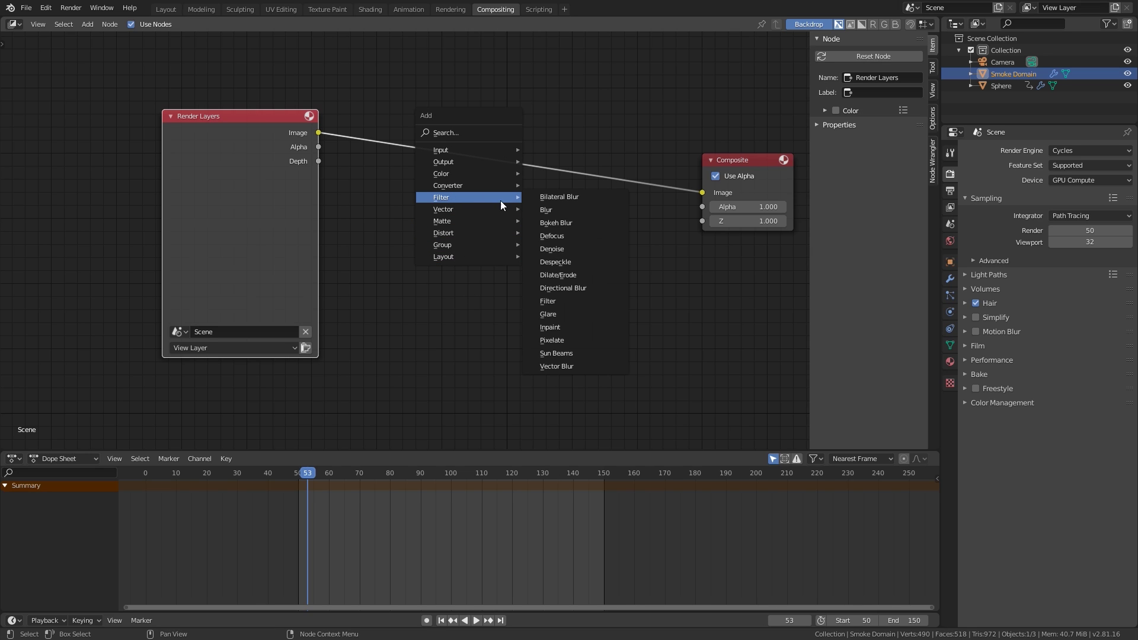
click(563, 249)
click(465, 121)
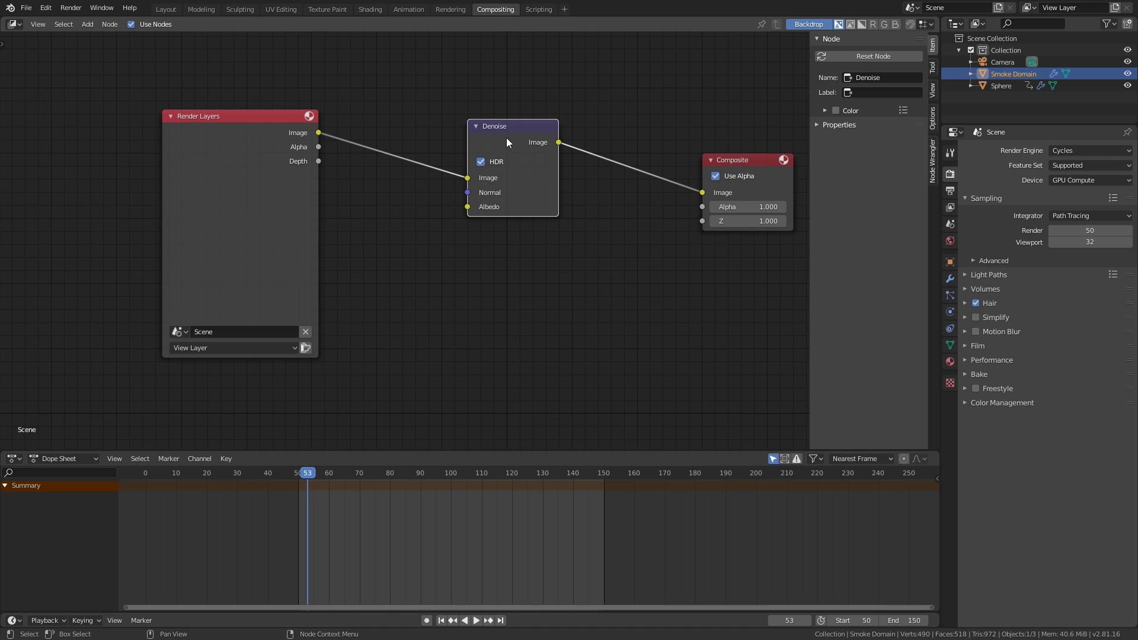
scroll(450, 114, up, 1)
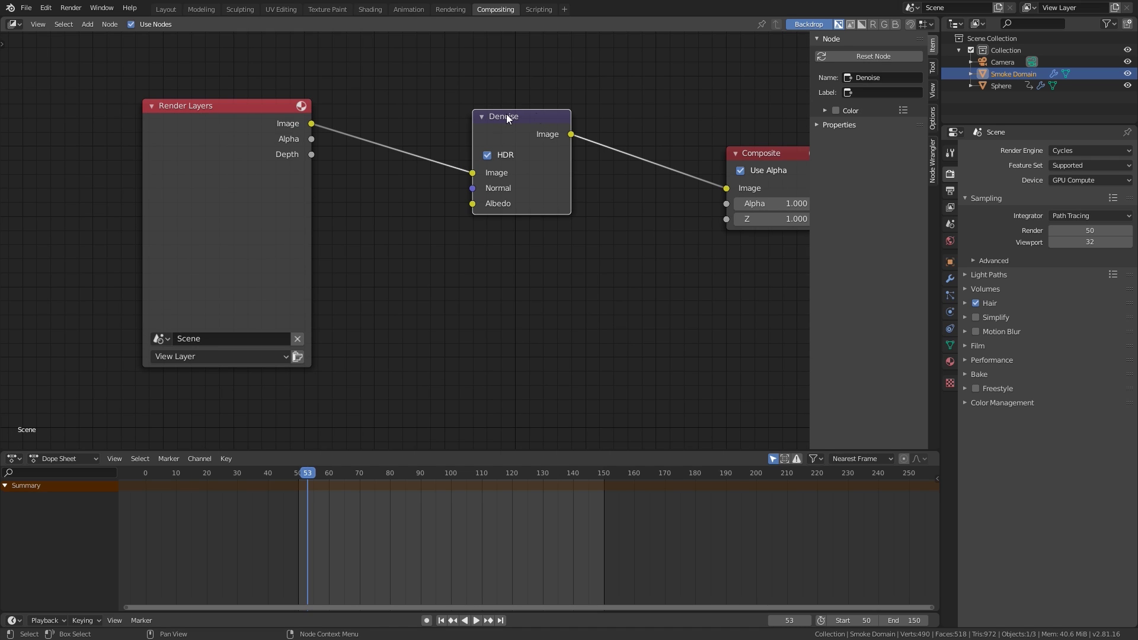
click(542, 191)
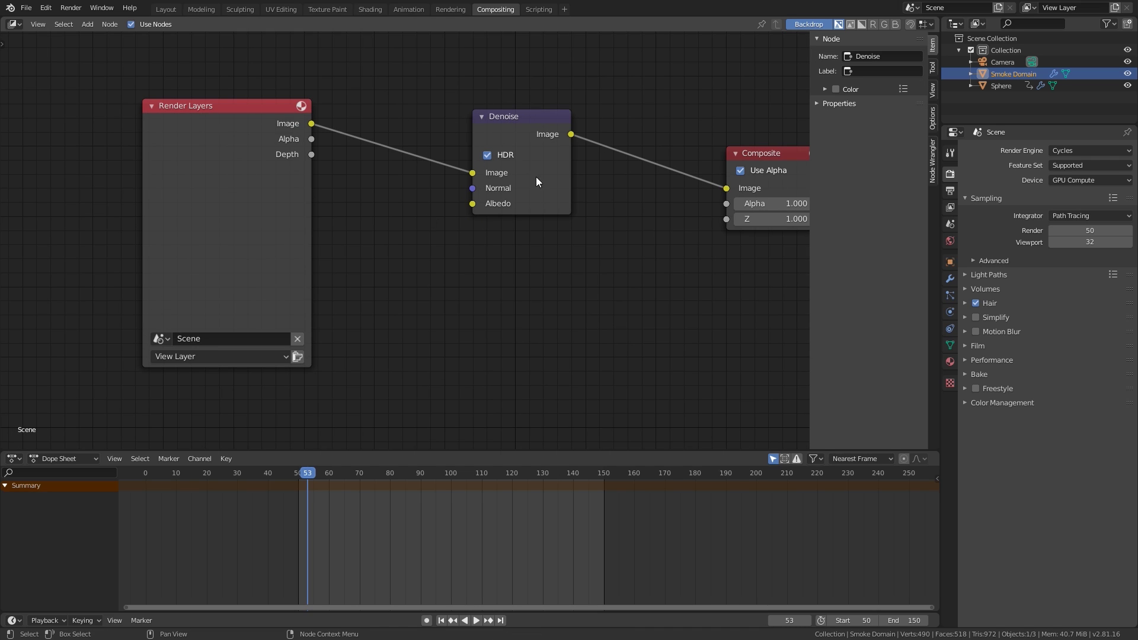
drag(530, 131, 518, 136)
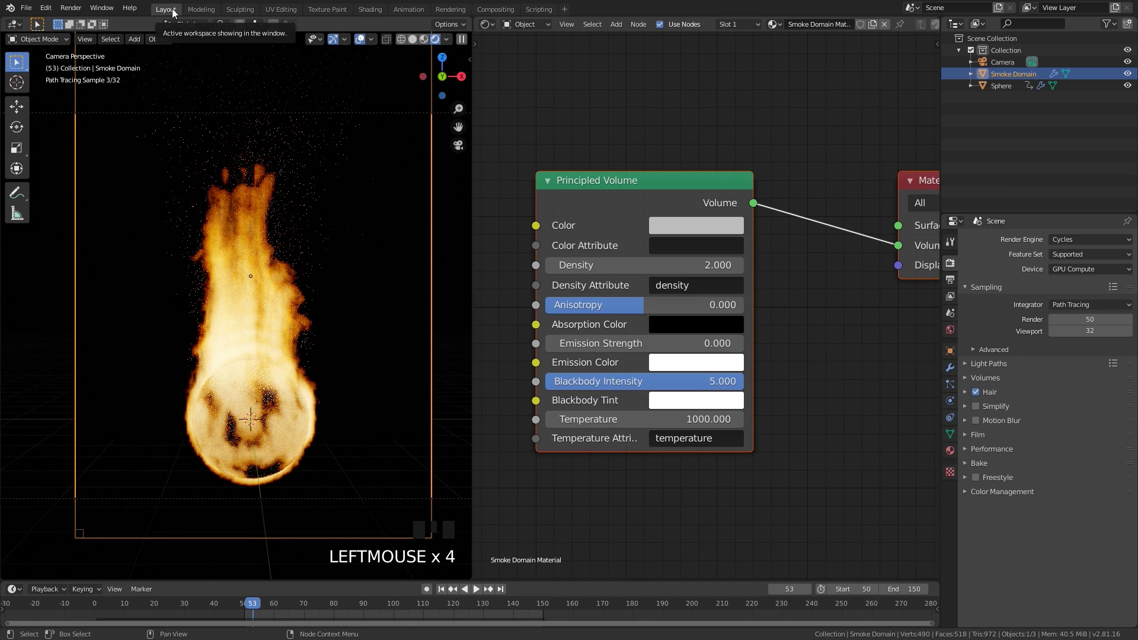
Step: In Output Properties, browse for a desktop folder to replace the /tmp/ output path
click(949, 280)
scroll(1054, 409, down, 2)
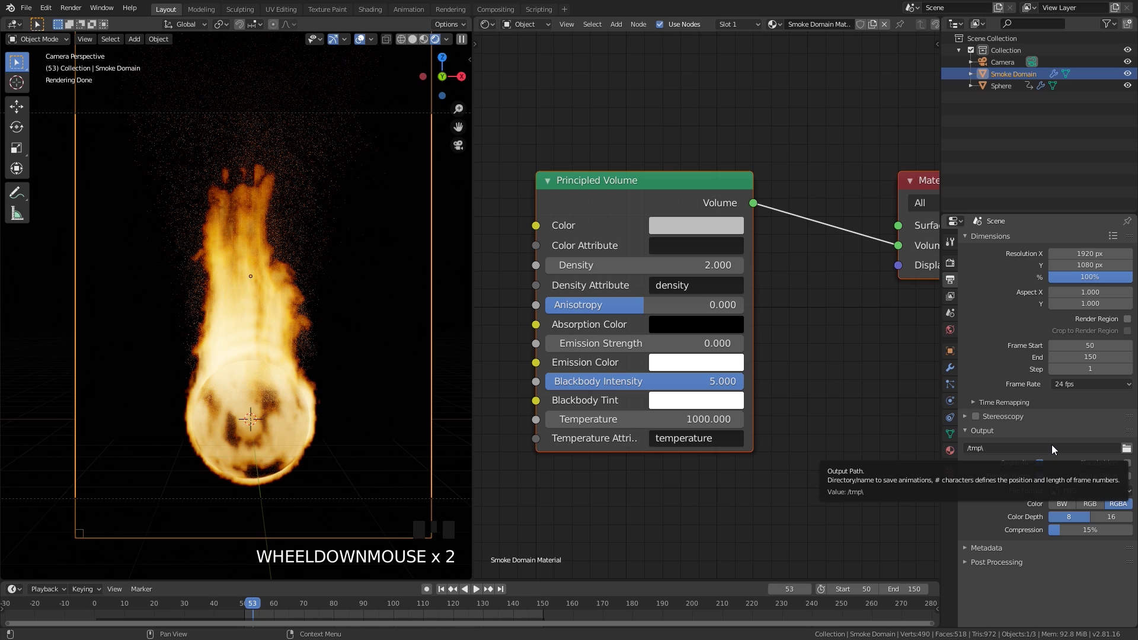
click(1126, 449)
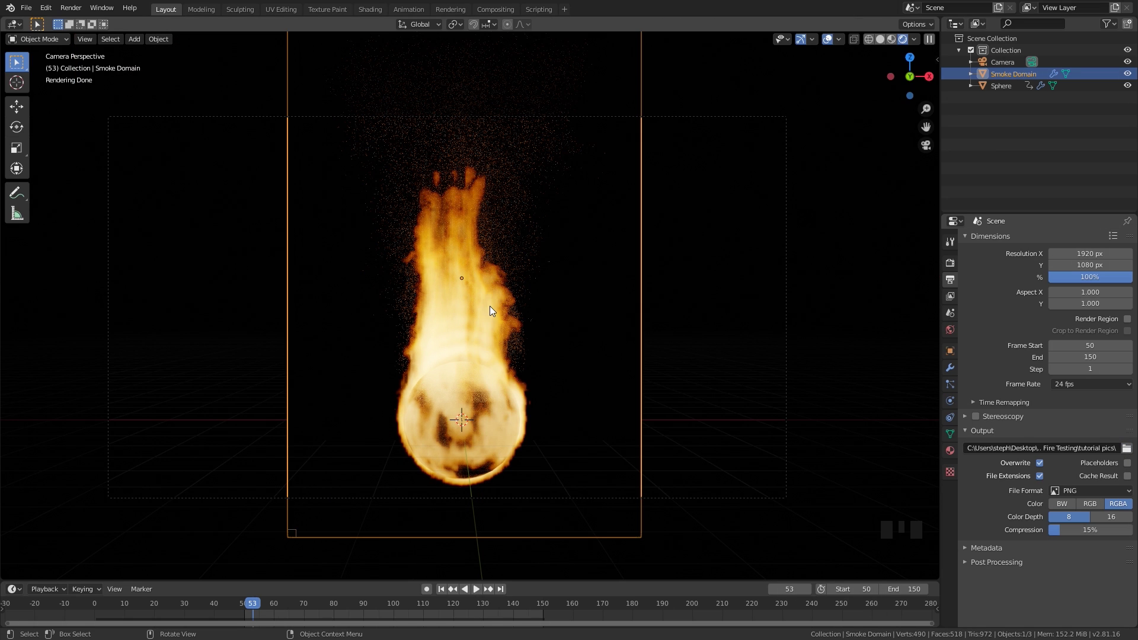
Step: Set the Cycles GPU render device to OptiX in Preferences > System
click(70, 8)
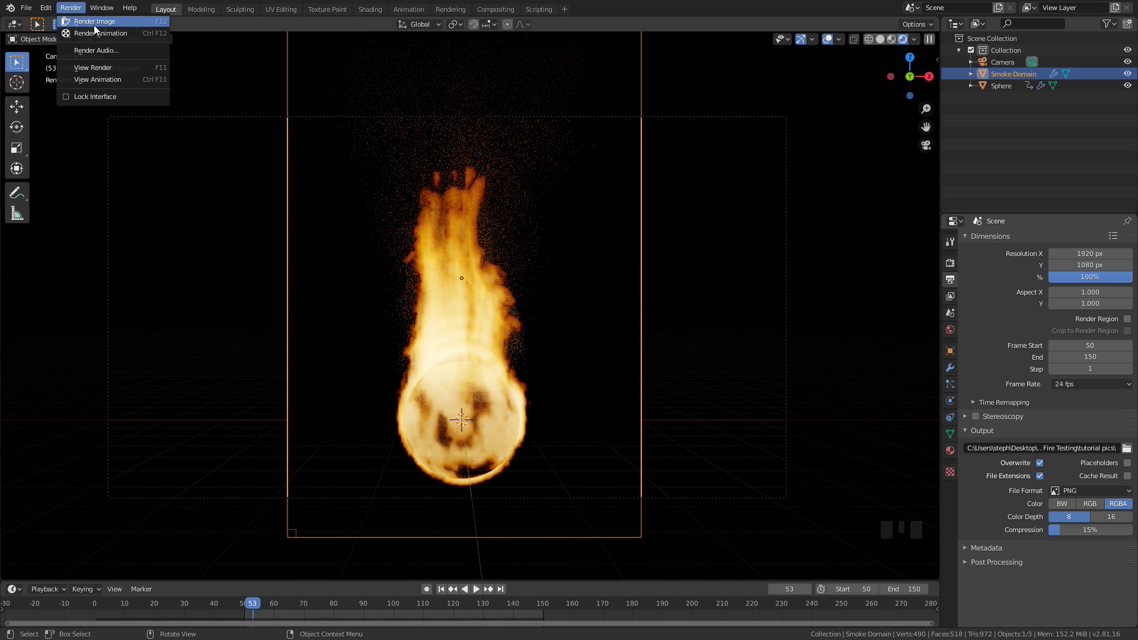
click(46, 9)
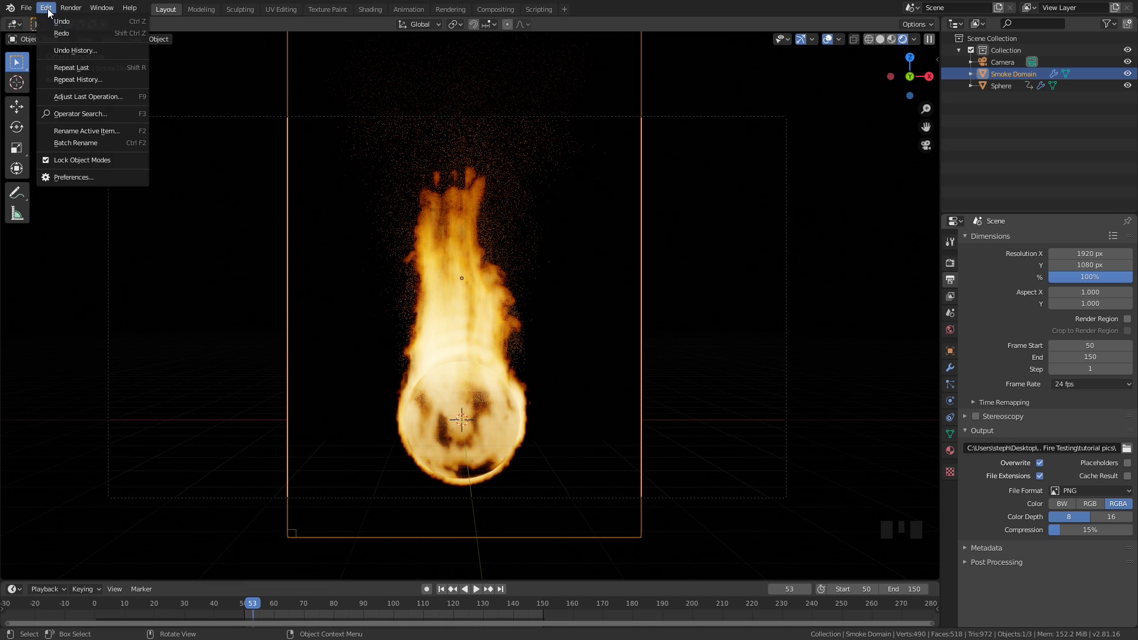
click(67, 178)
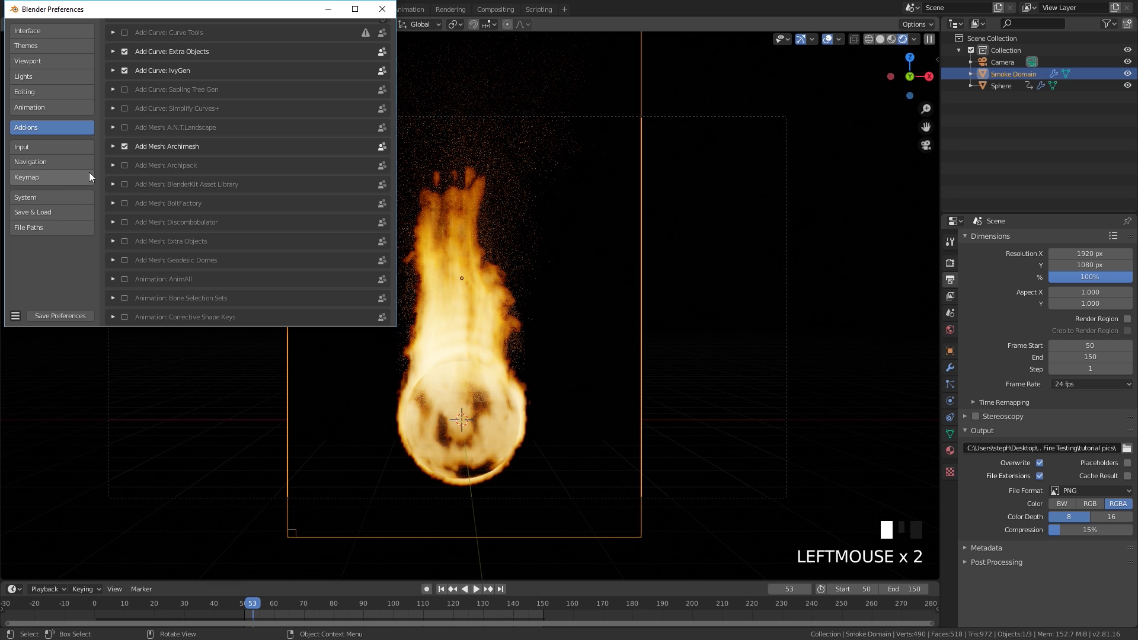
click(32, 197)
click(270, 43)
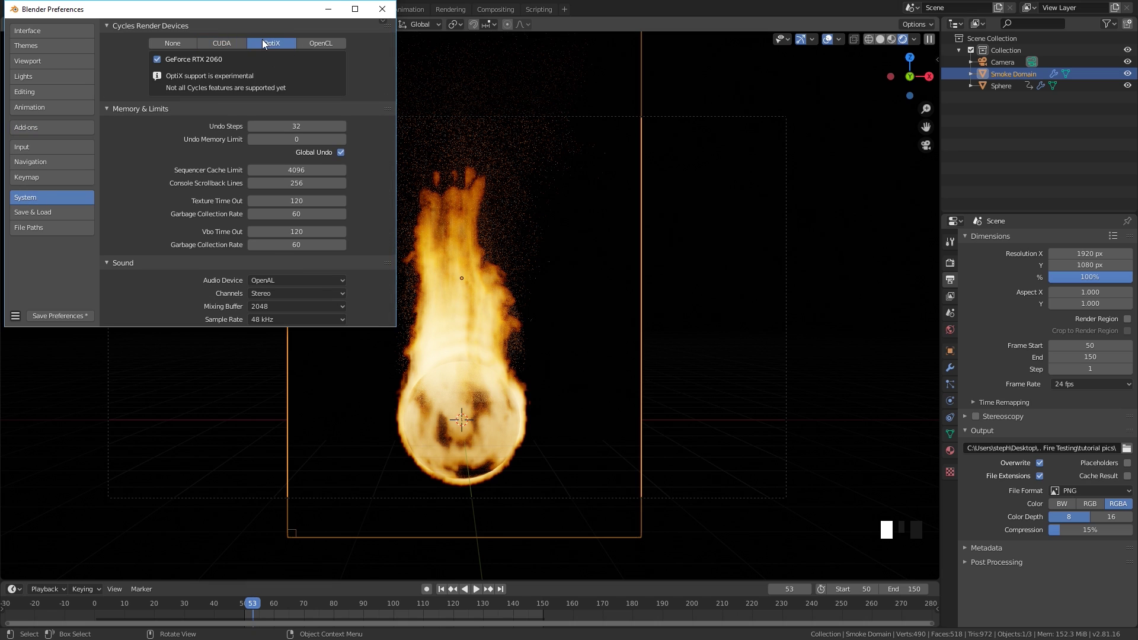
Step: Close Preferences and render the whole fire animation with Render Animation
click(382, 9)
click(71, 8)
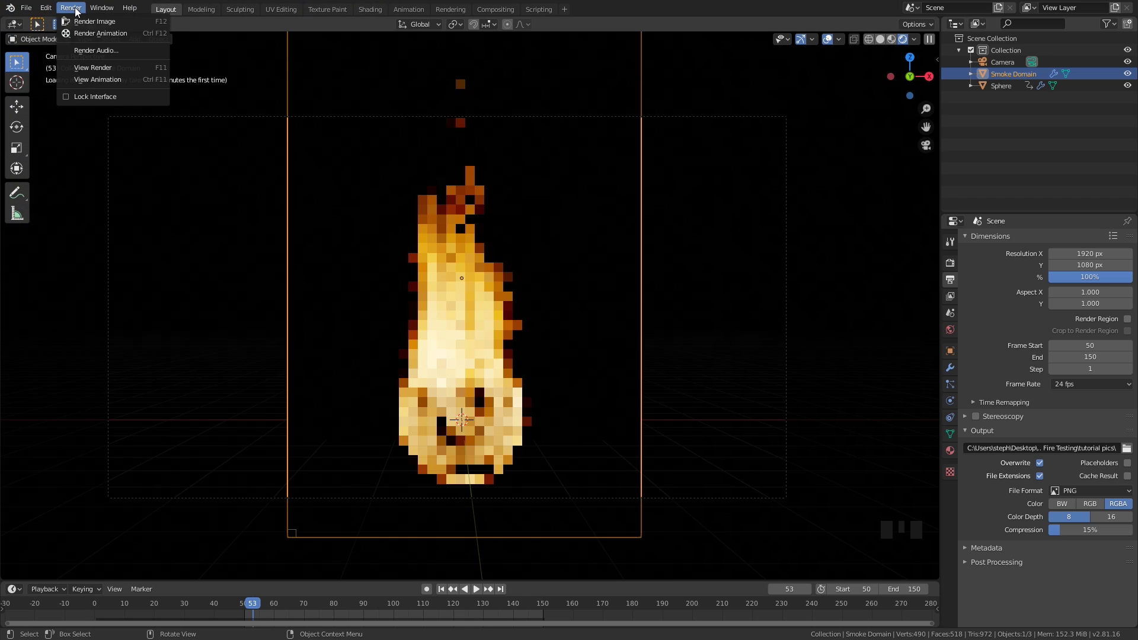
click(112, 32)
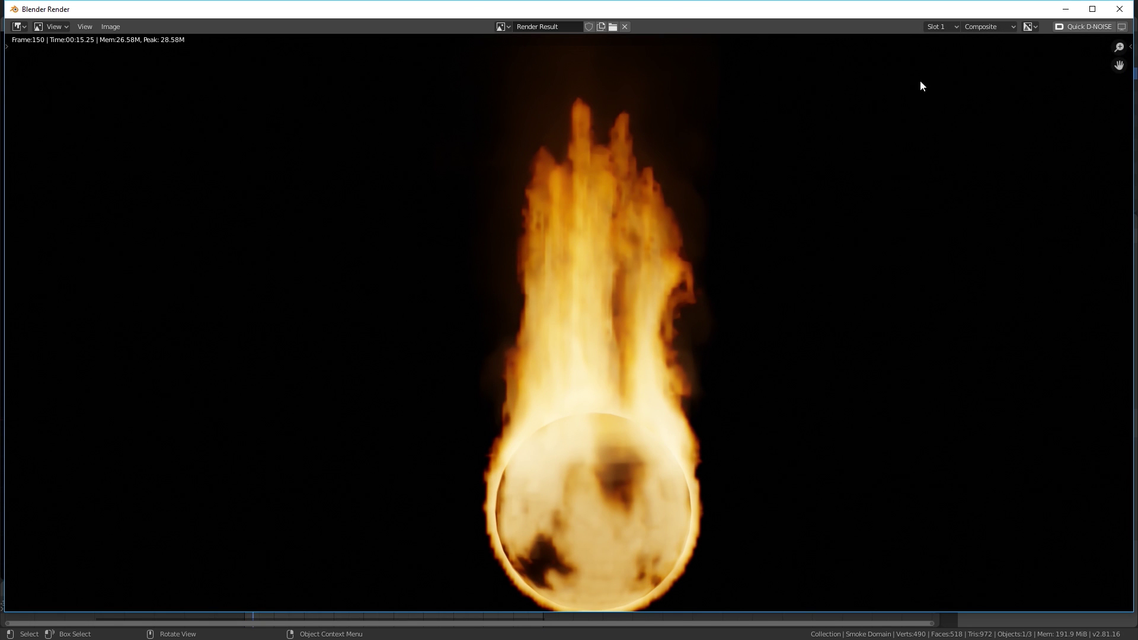
Step: Close the render window, play the rendered frames with View Animation, then close the player
click(1120, 10)
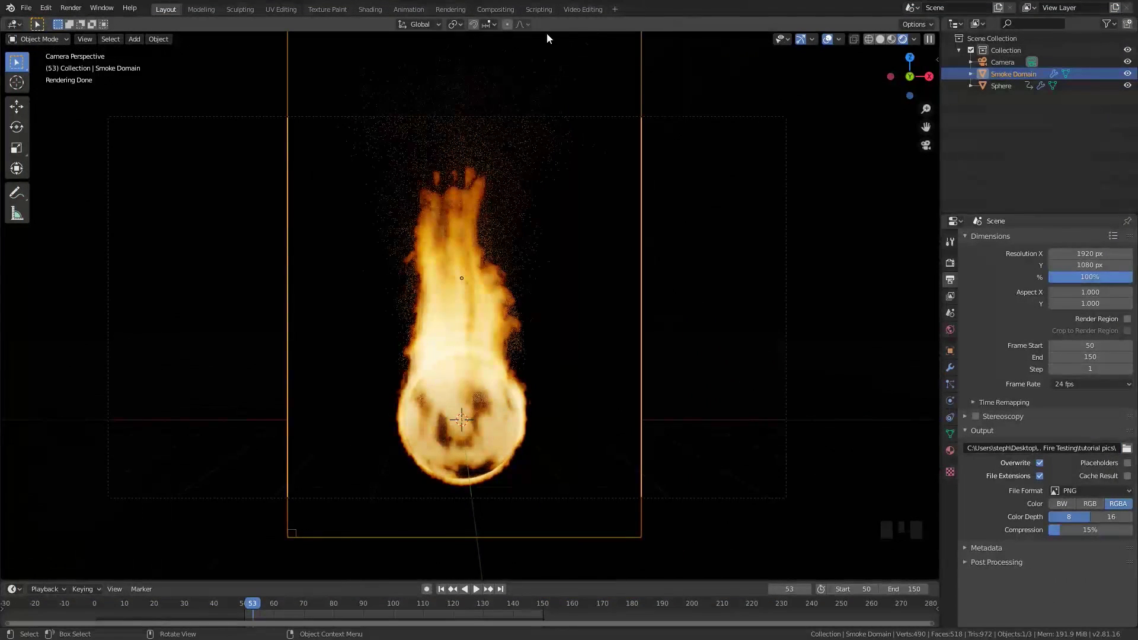
click(70, 8)
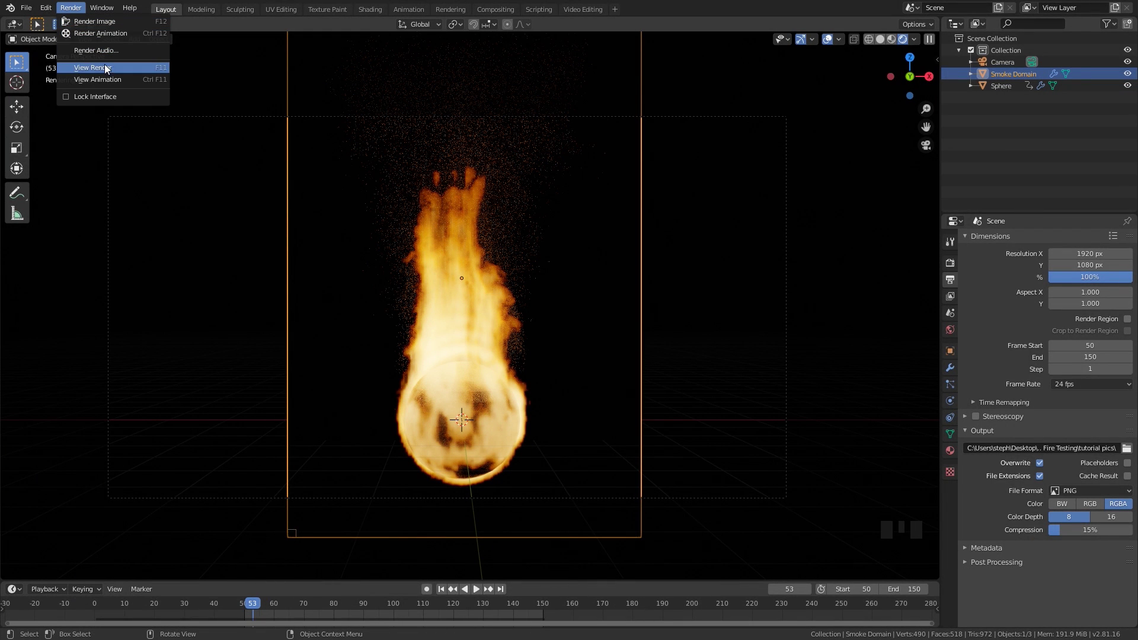
click(104, 79)
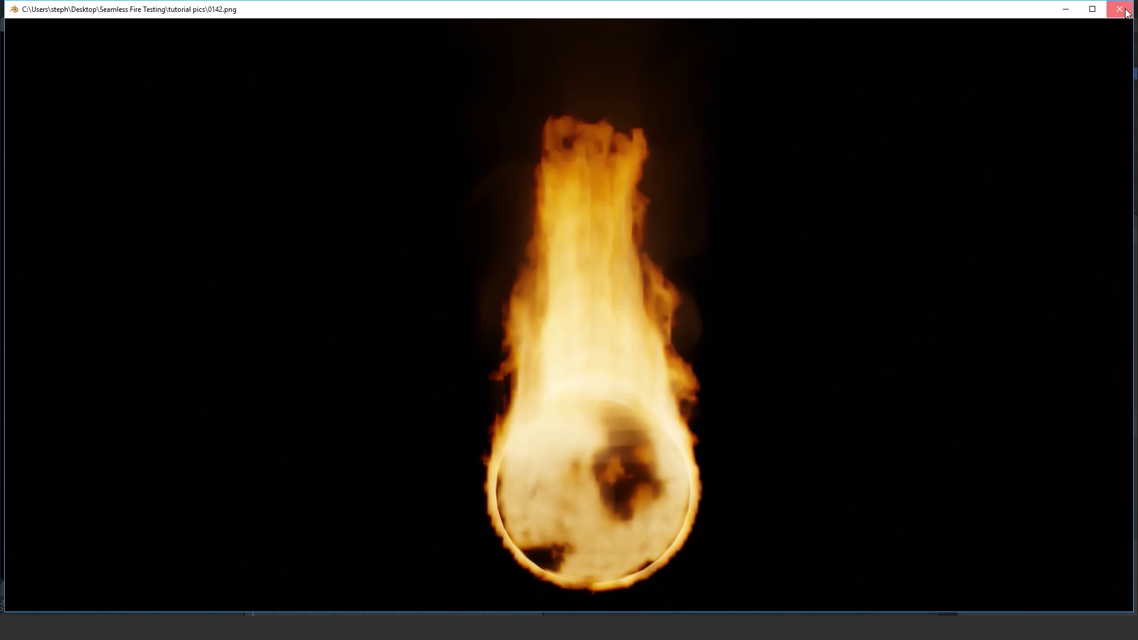
key(Escape)
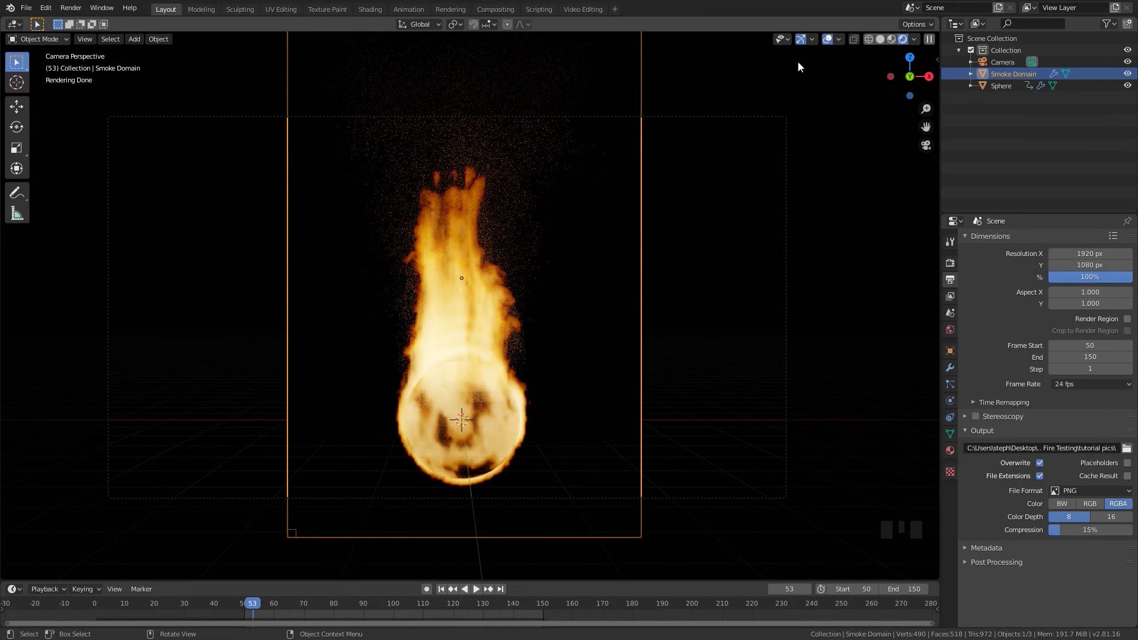
Step: Switch to the Video Editing workspace, zoom the timeline, and place the playhead at frame 50
click(575, 9)
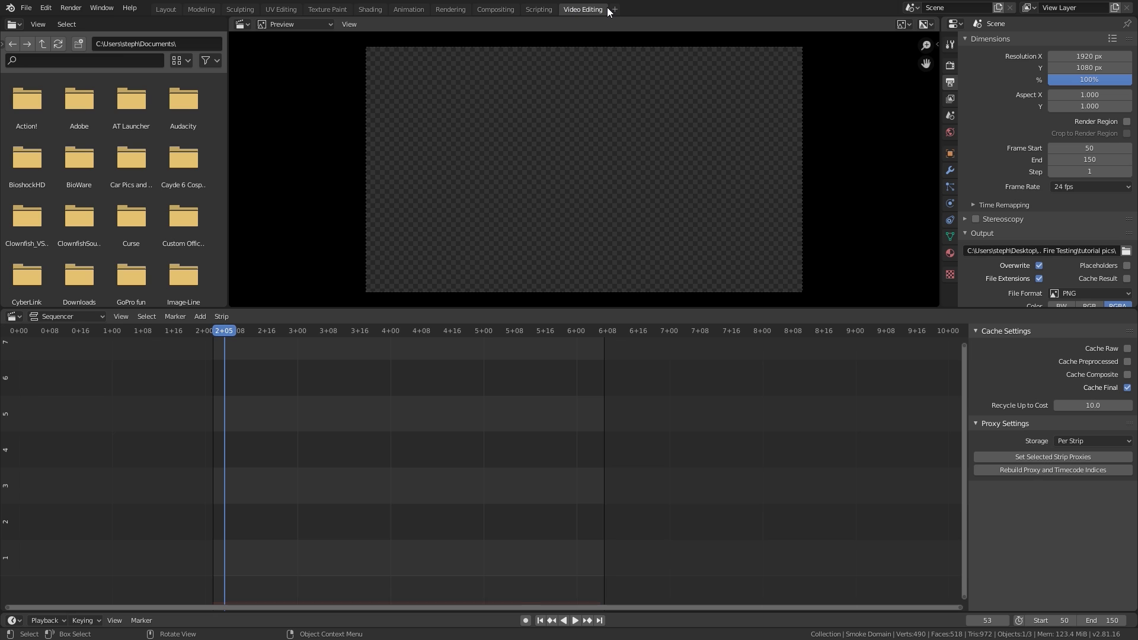
click(616, 7)
mouse_move(569, 78)
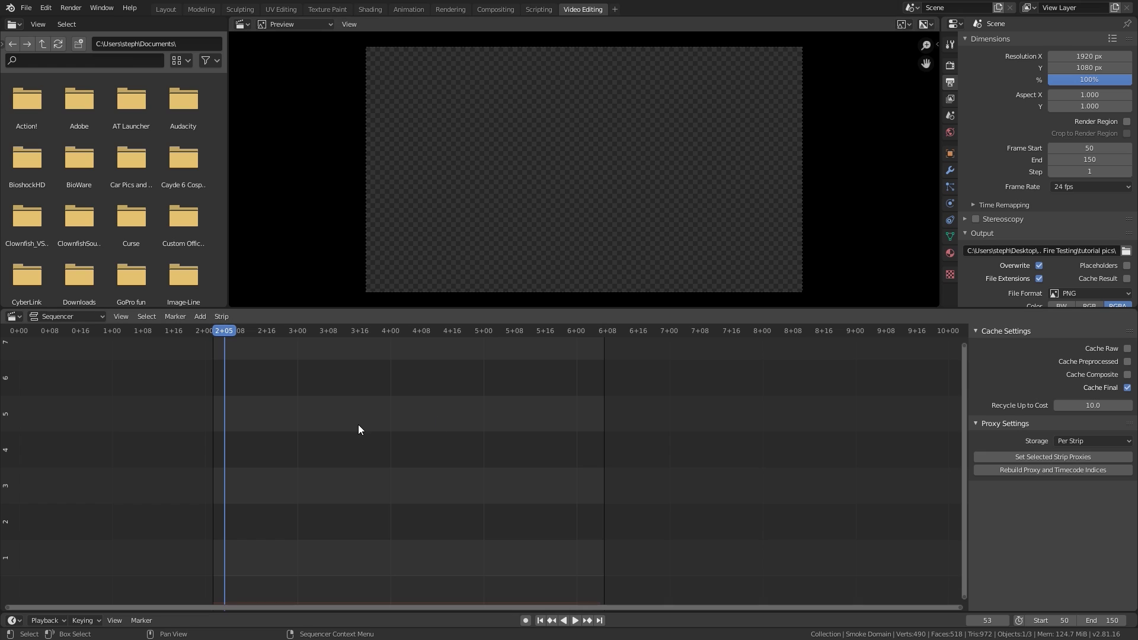
scroll(391, 441, up, 2)
middle_drag(389, 440, 465, 422)
click(539, 620)
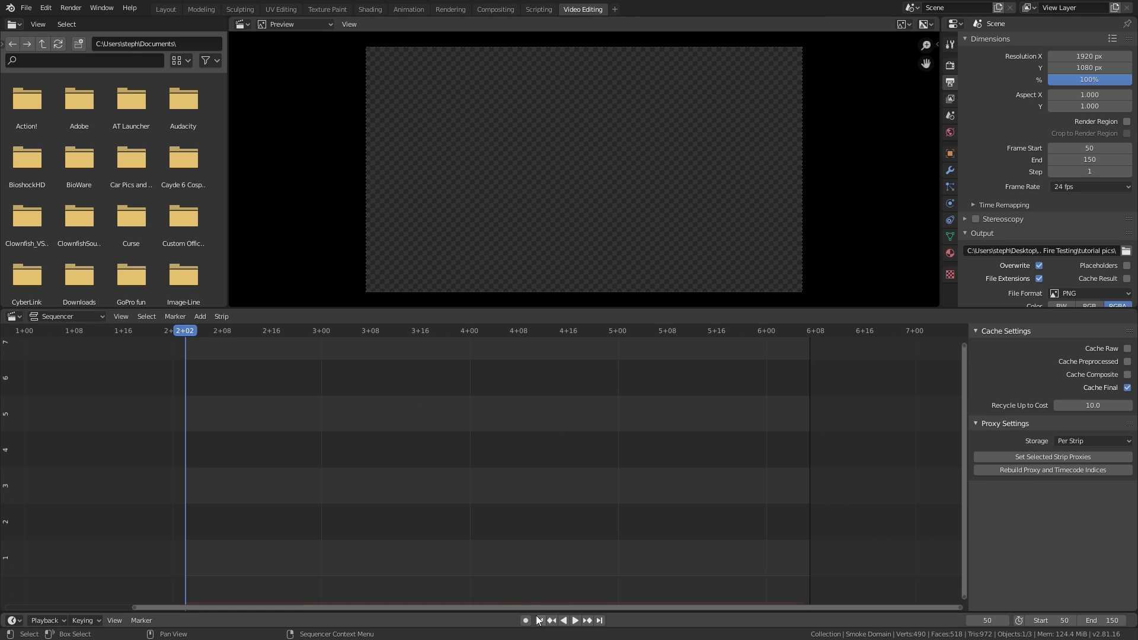
Step: Add 0050.png through 0100.png from tutorial pics as an image strip
click(203, 317)
click(230, 394)
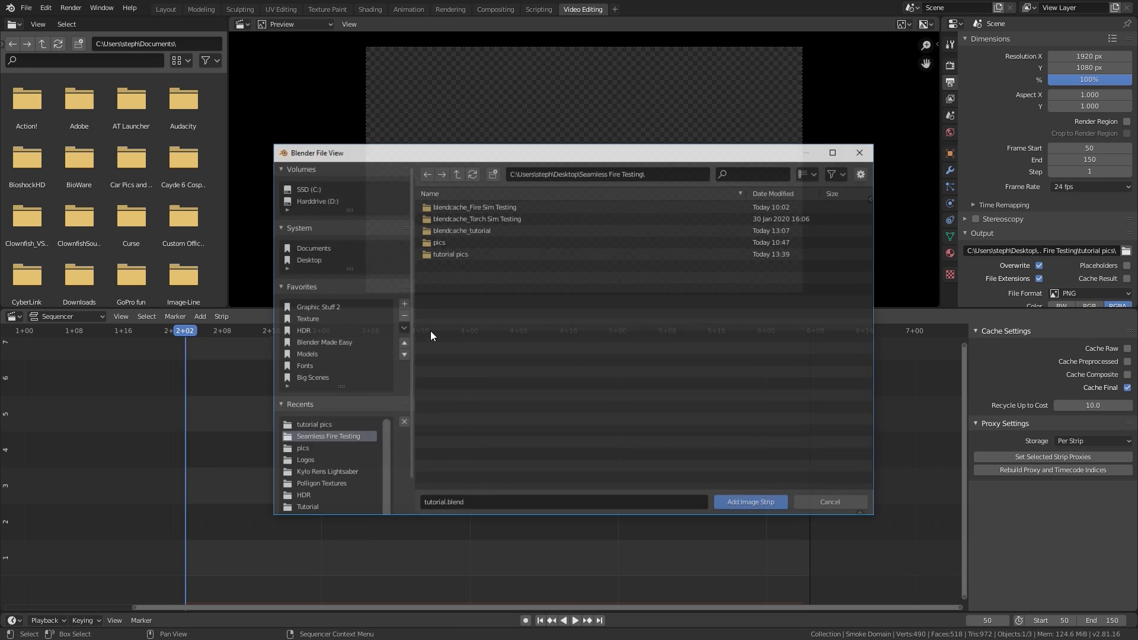
double_click(455, 253)
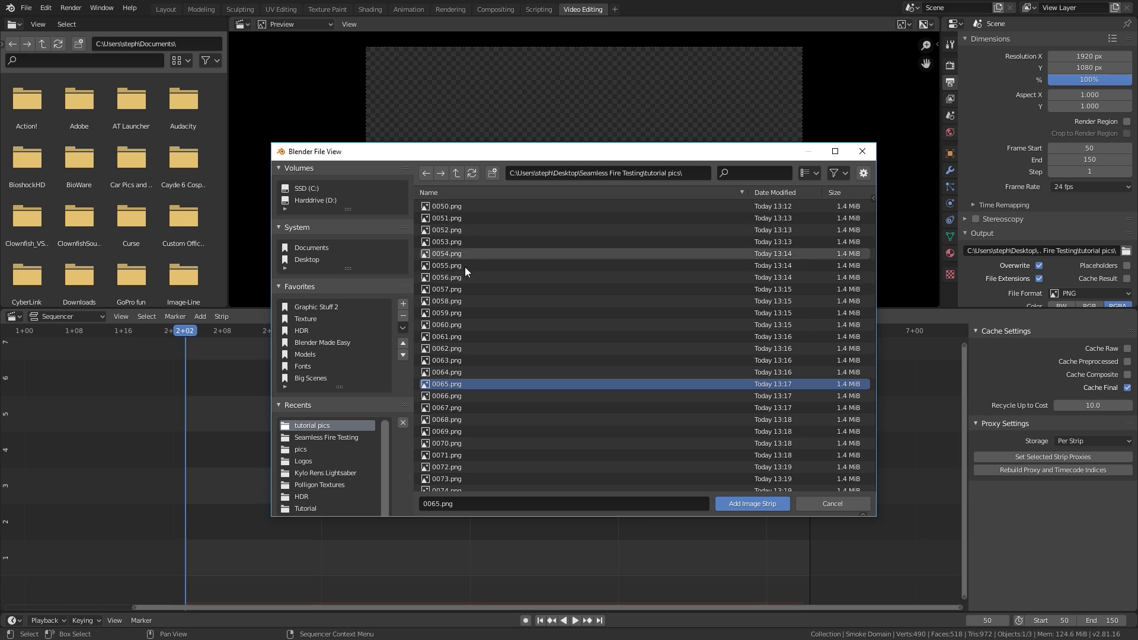
click(448, 207)
scroll(462, 262, down, 5)
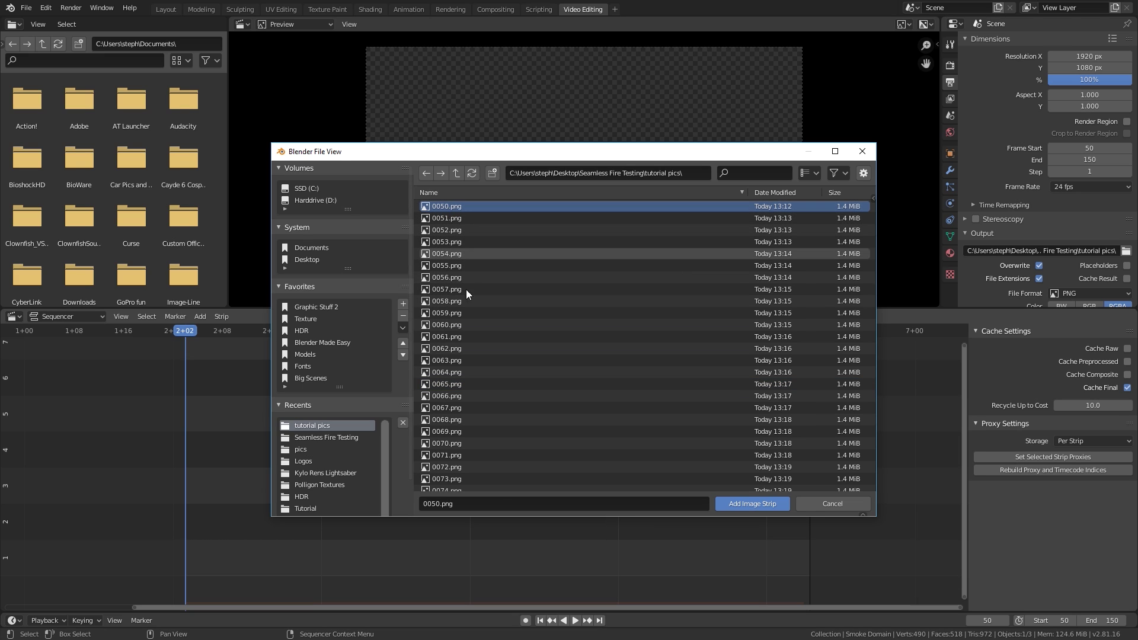
scroll(499, 355, down, 4)
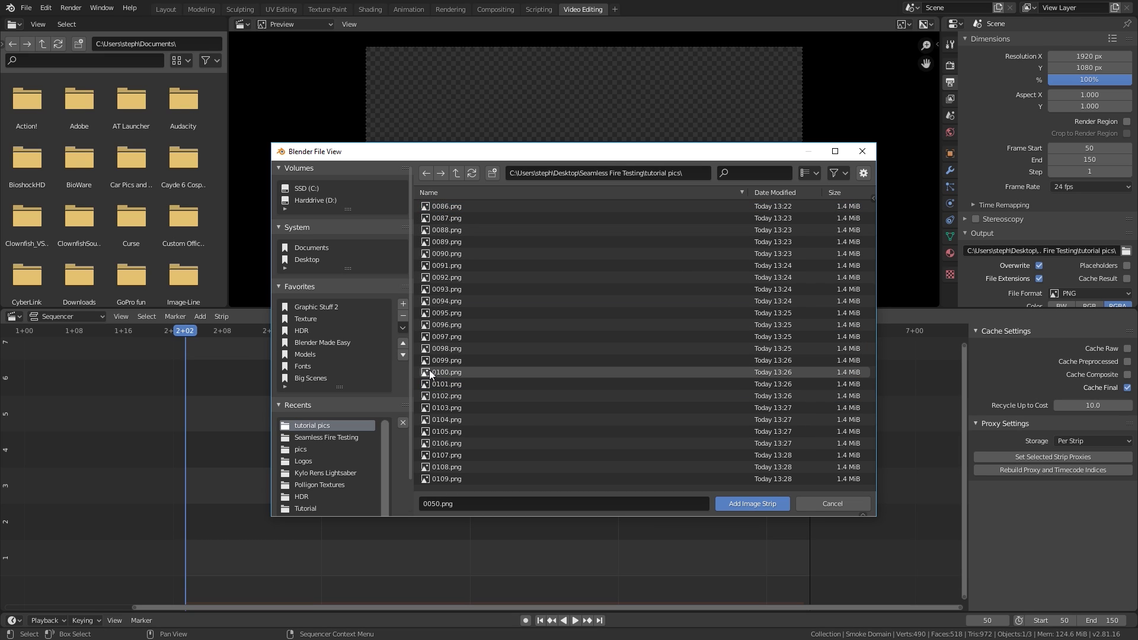
shift+click(448, 372)
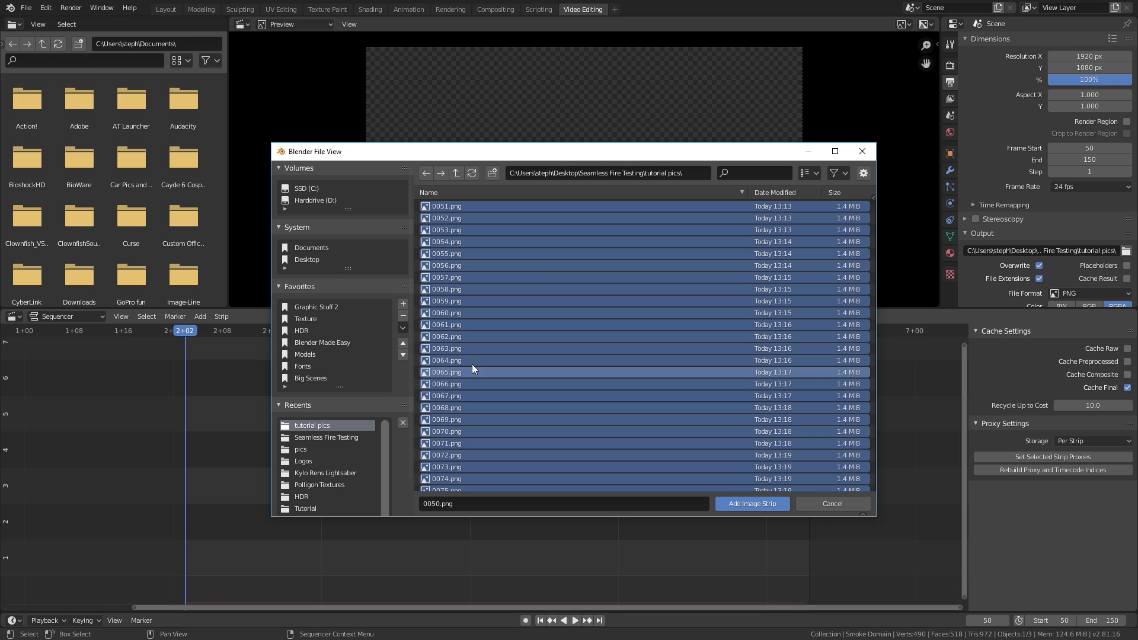
scroll(468, 365, down, 19)
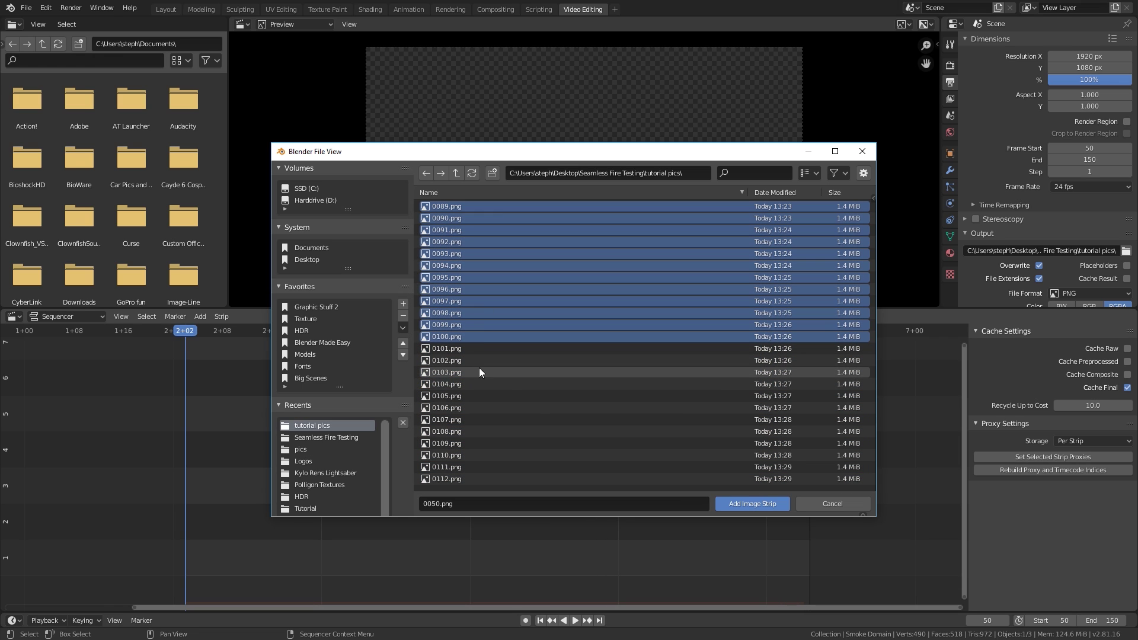
click(761, 508)
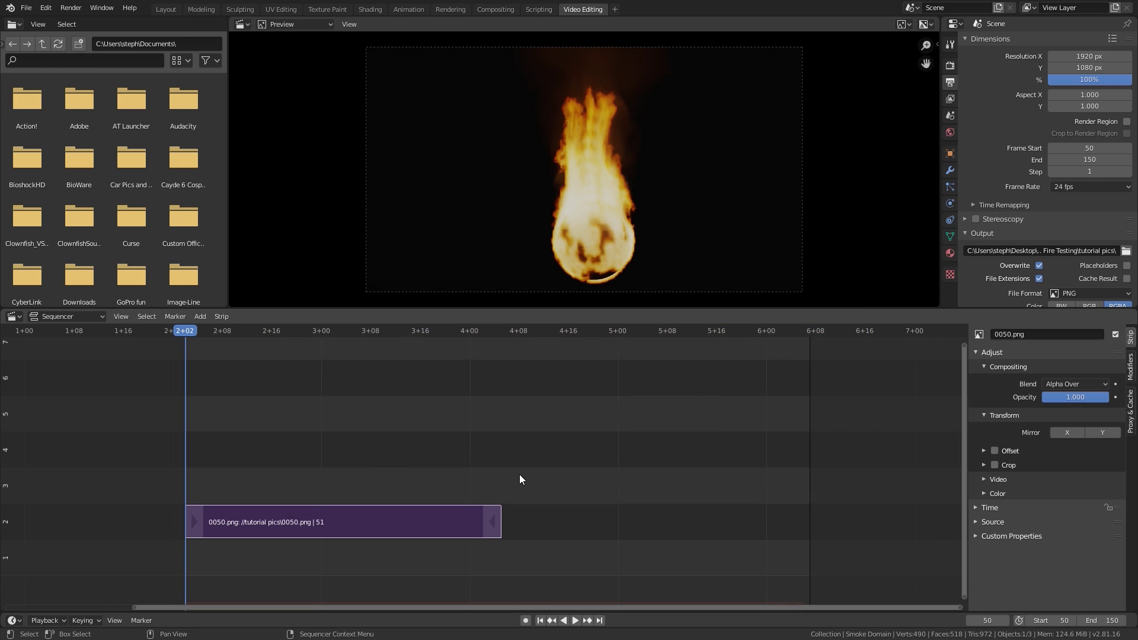
Step: Place the playhead at frame 101 and add 0101.png through 0150.png as a second image strip
drag(514, 330, 500, 329)
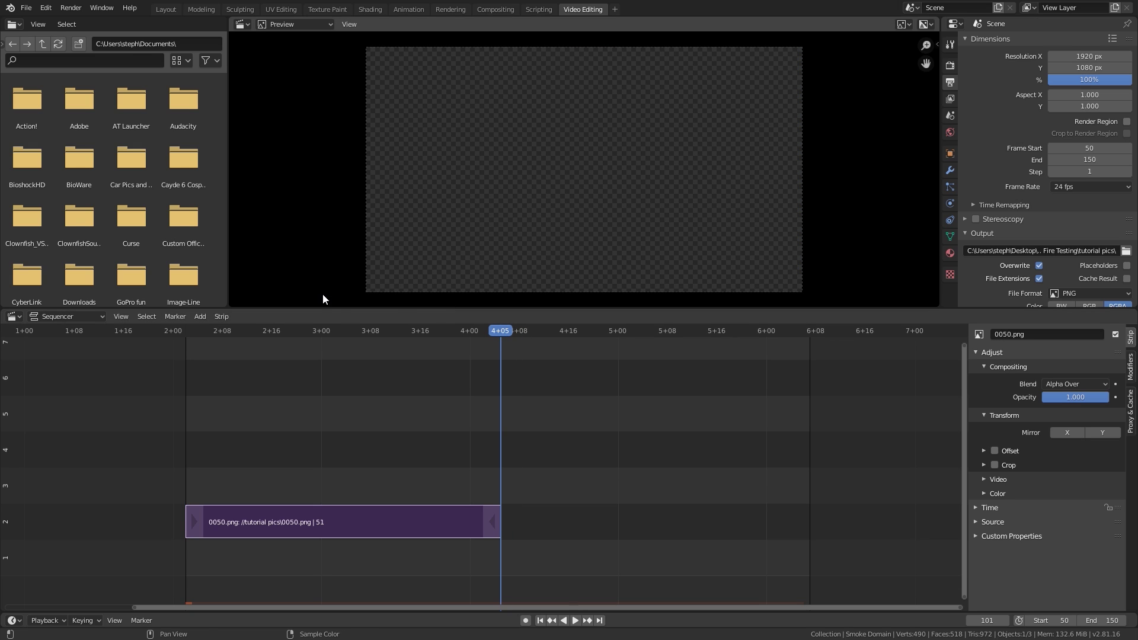
click(199, 316)
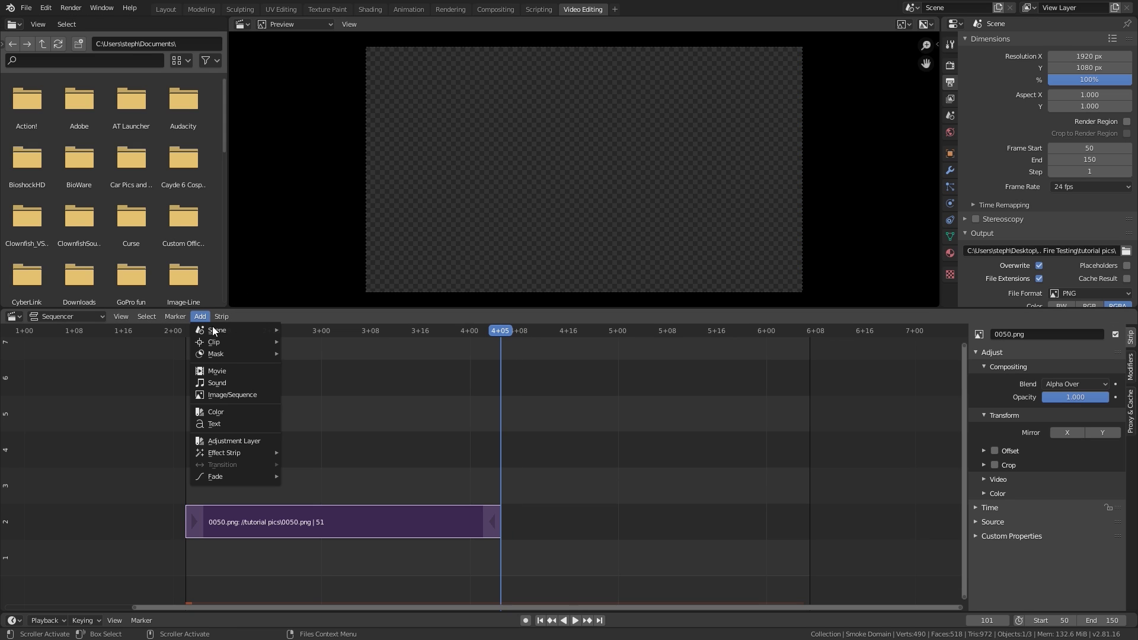
click(234, 395)
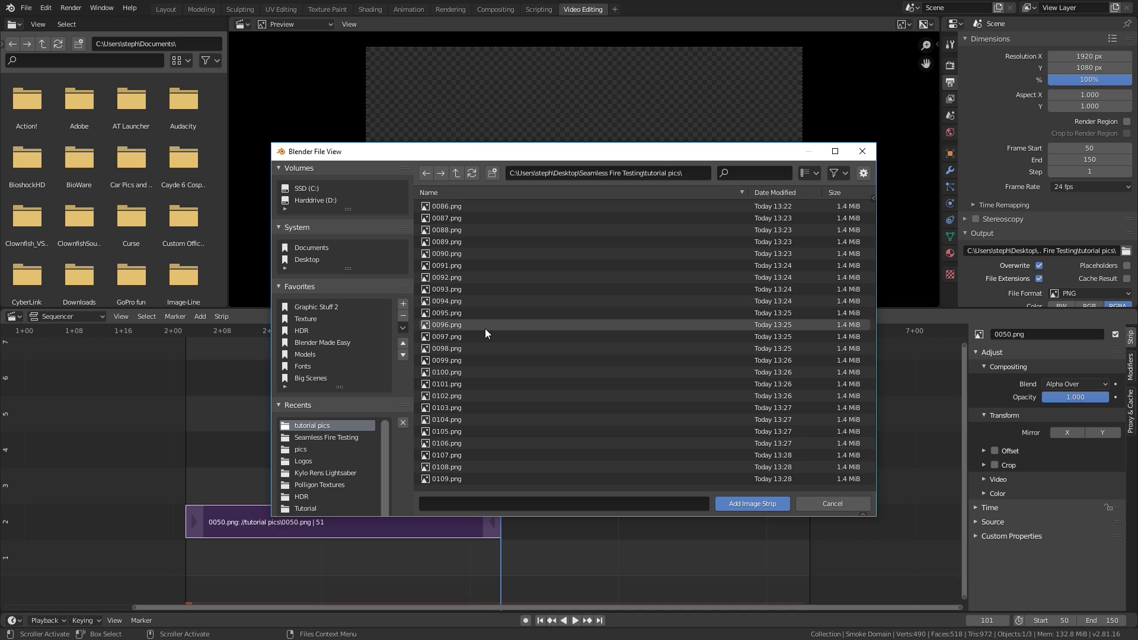
scroll(485, 328, down, 3)
click(456, 313)
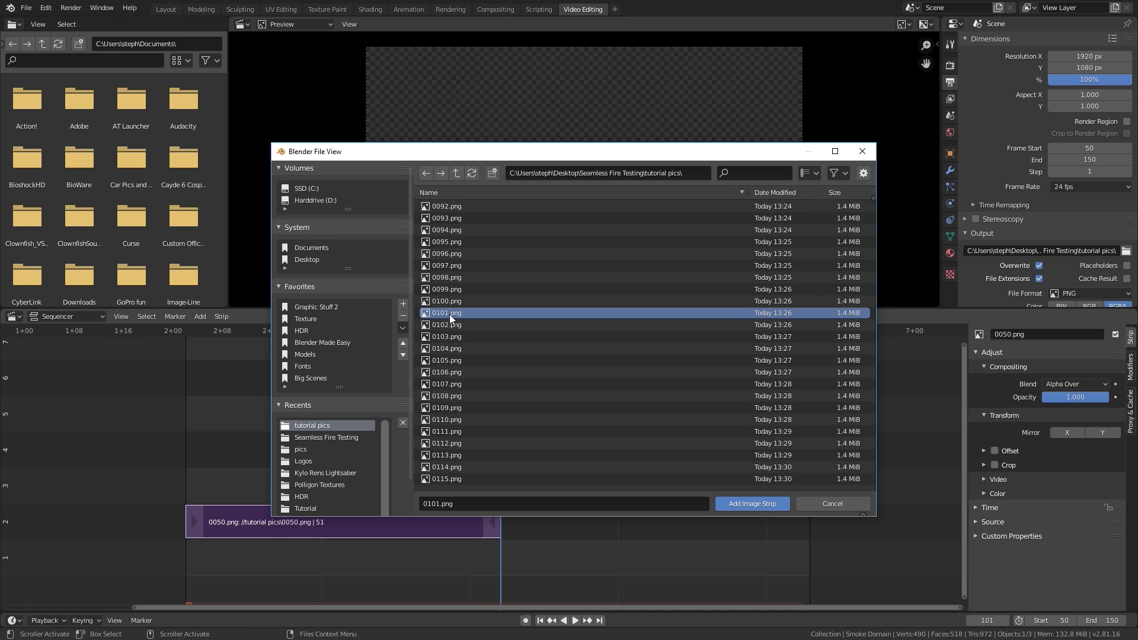
scroll(492, 342, down, 15)
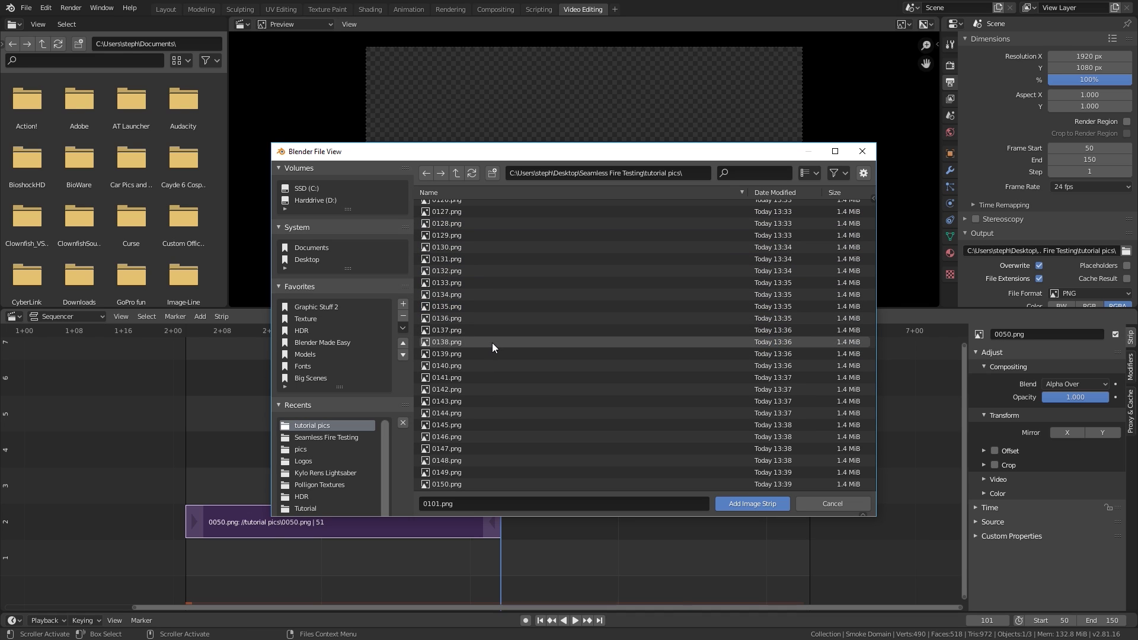
shift+click(448, 482)
scroll(417, 407, up, 12)
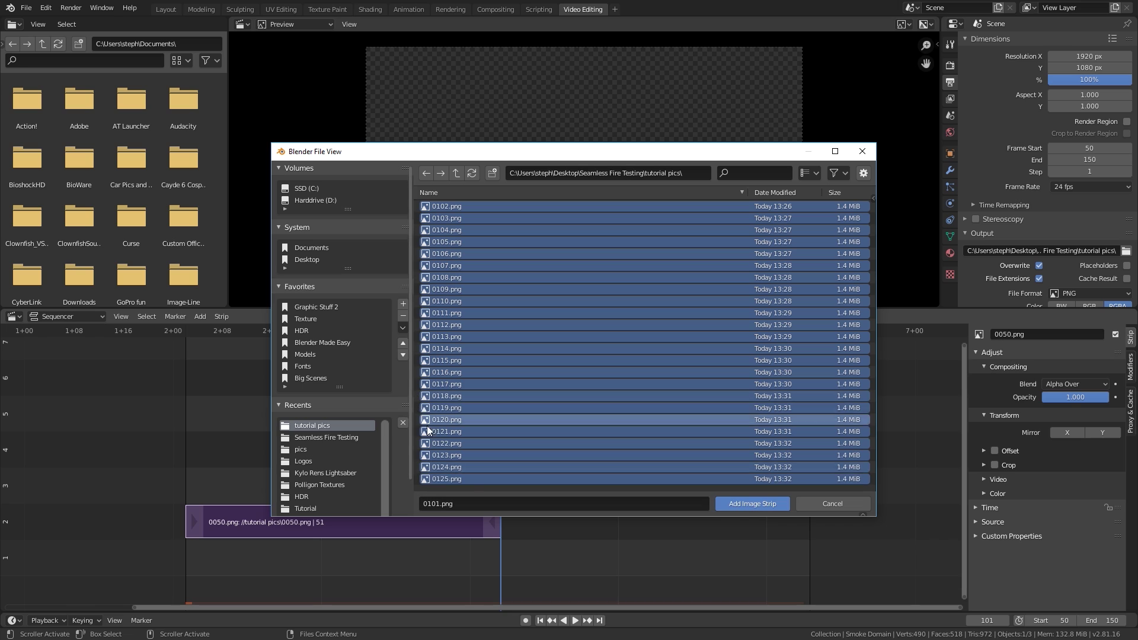
click(750, 503)
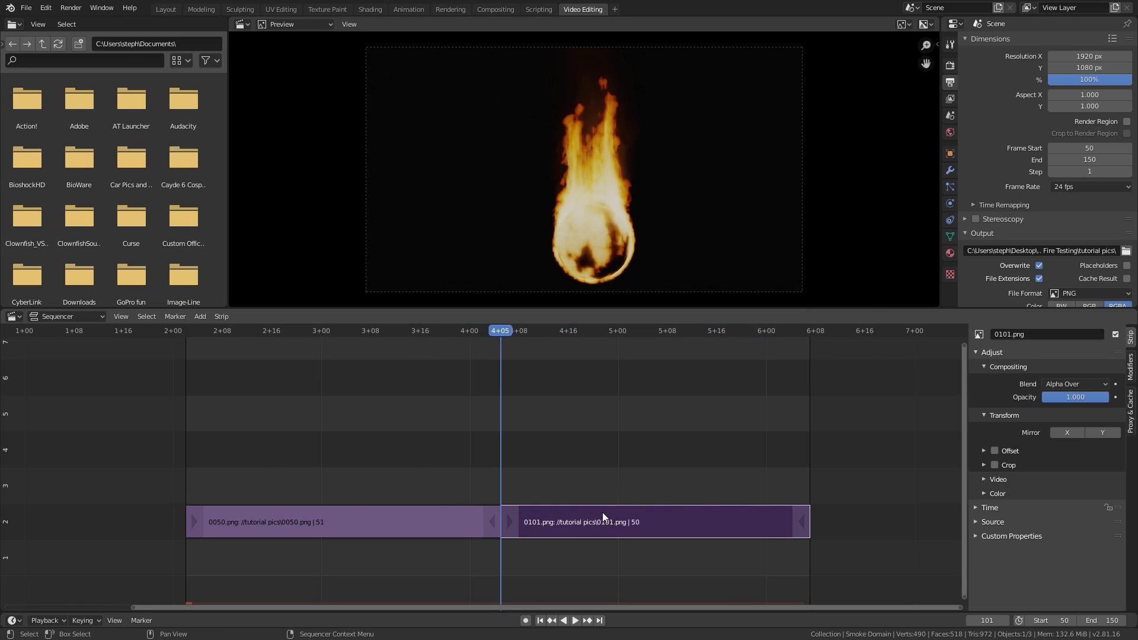
Step: Swap the strips so 0101 starts at frame 50 and 0050 at frame 100
key(g)
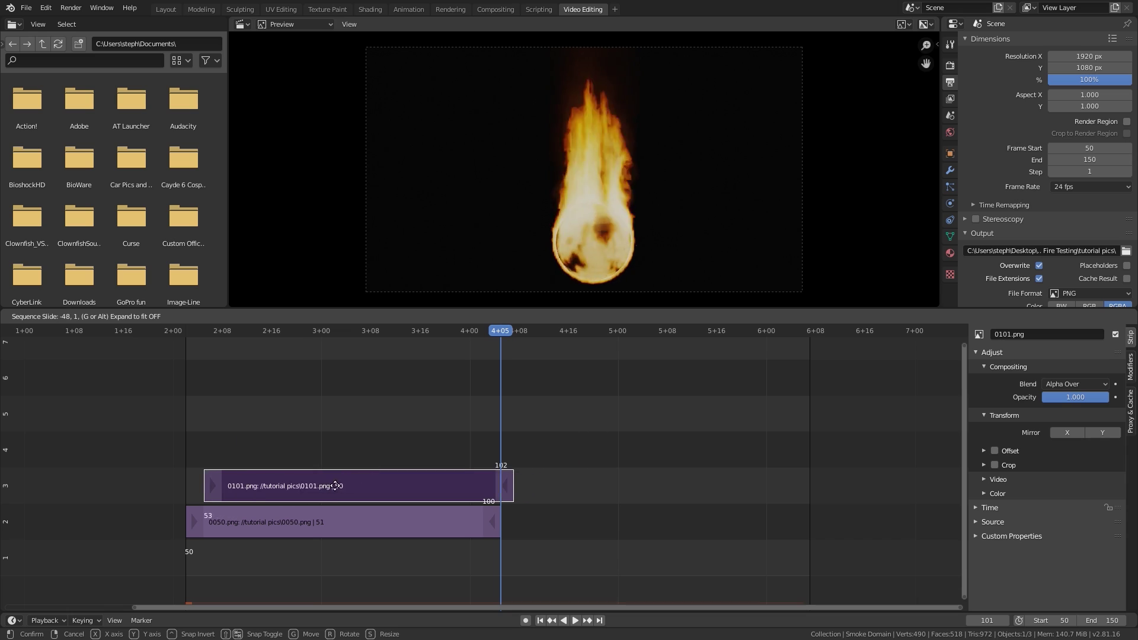
click(320, 486)
click(280, 524)
key(g)
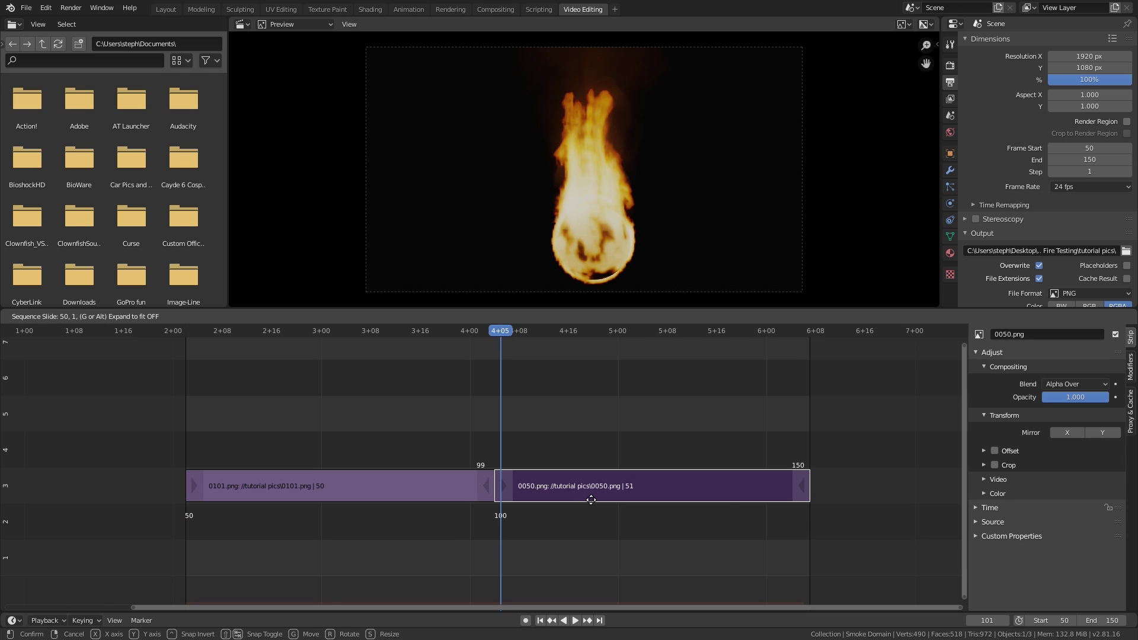
click(591, 499)
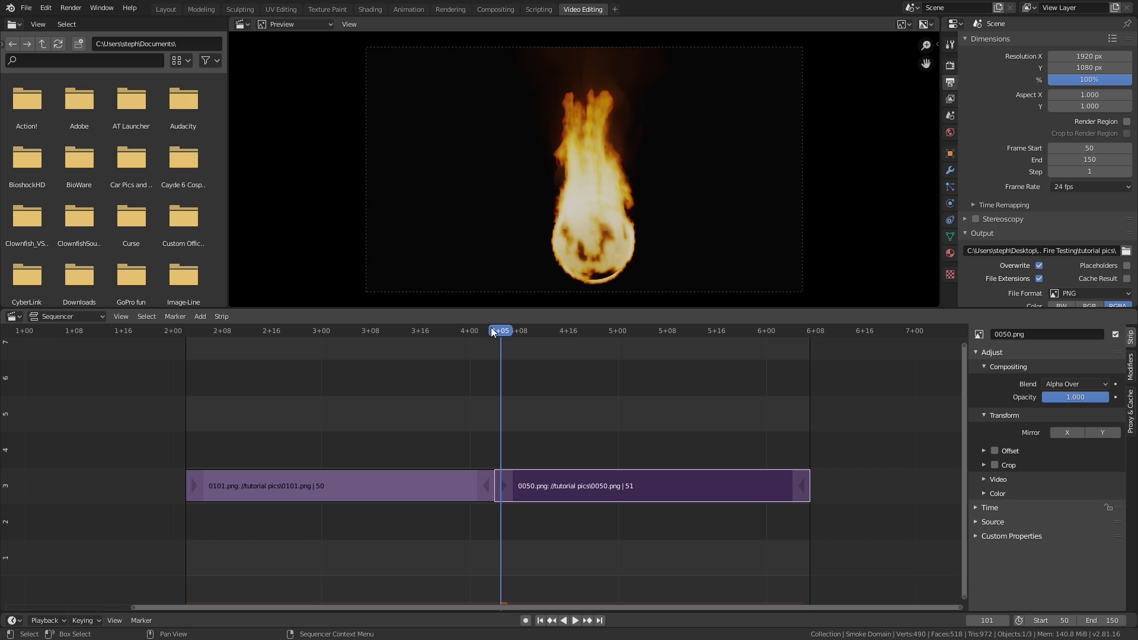
Step: Play back the reordered sequence to preview it, checking around frame 134
key(space)
click(703, 346)
key(space)
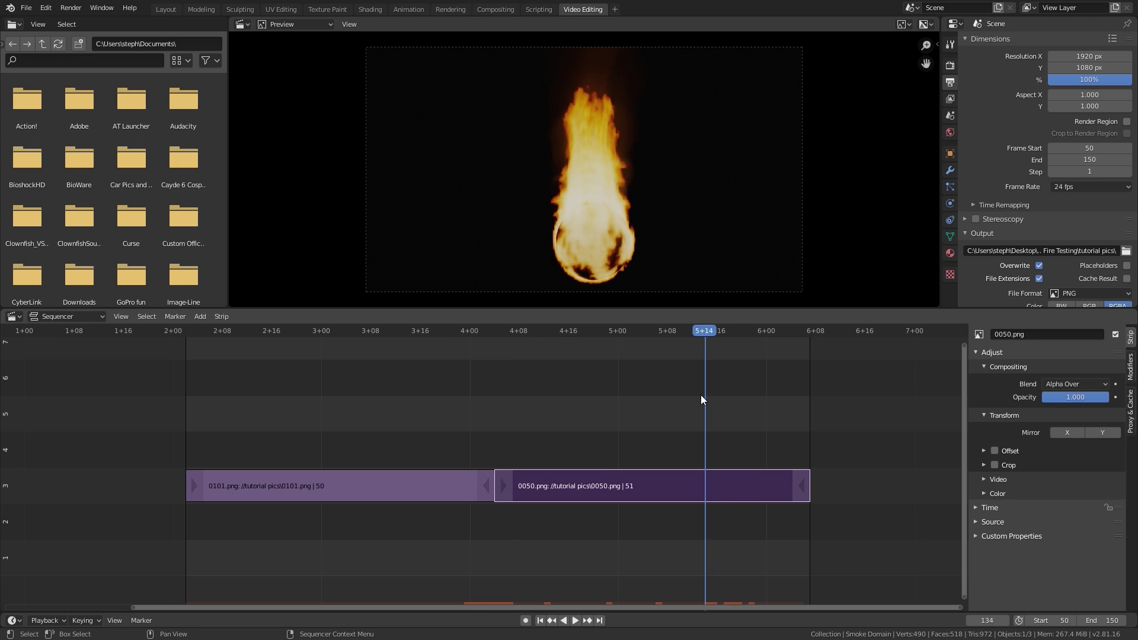
key(space)
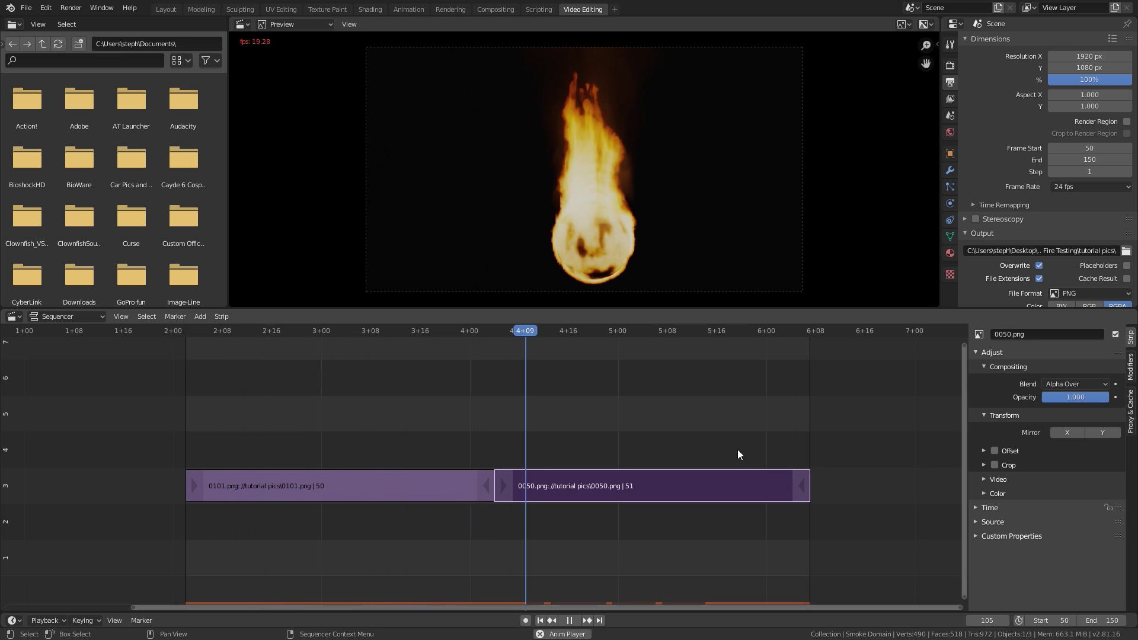
key(space)
Step: Drop the 0101 strip to channel 2 and slide the 0050 strip 8 frames earlier to overlap
click(350, 482)
drag(349, 486, 346, 505)
click(567, 487)
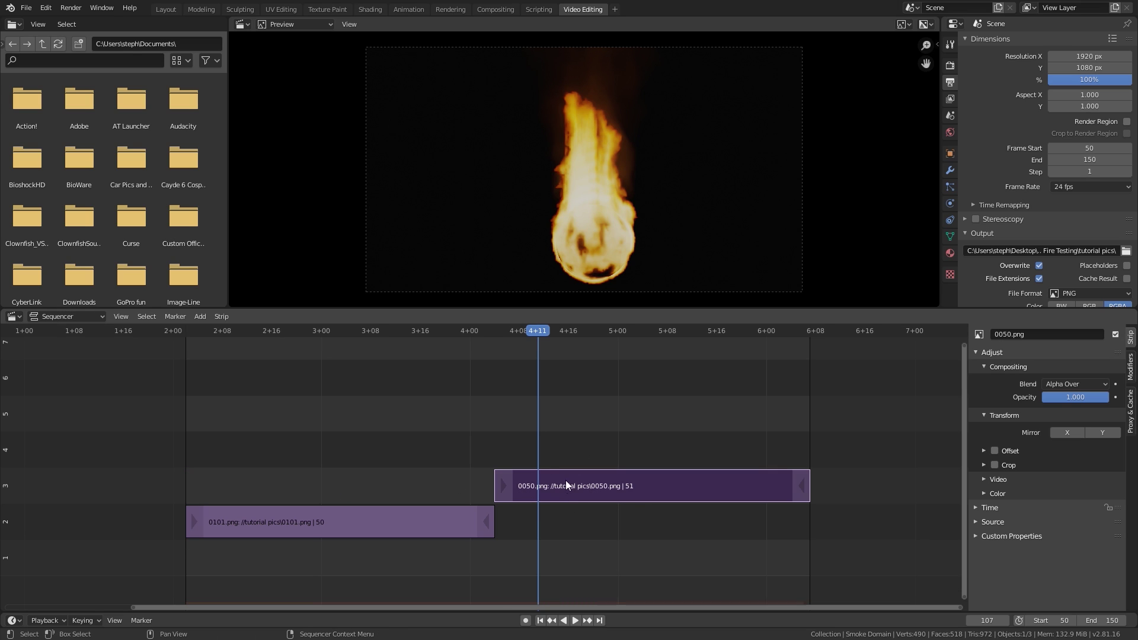
key(g)
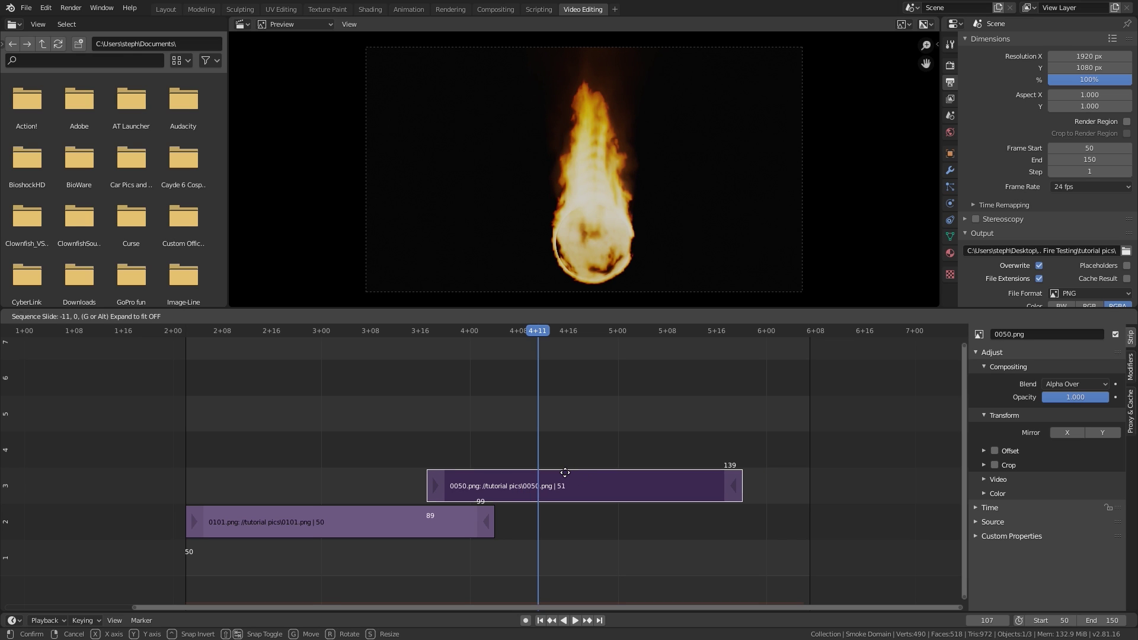
Step: Leave the 0050.png strip overlapping 0101.png and keyframe its opacity at 0 on its first frame
click(564, 480)
scroll(497, 491, up, 3)
scroll(458, 484, down, 1)
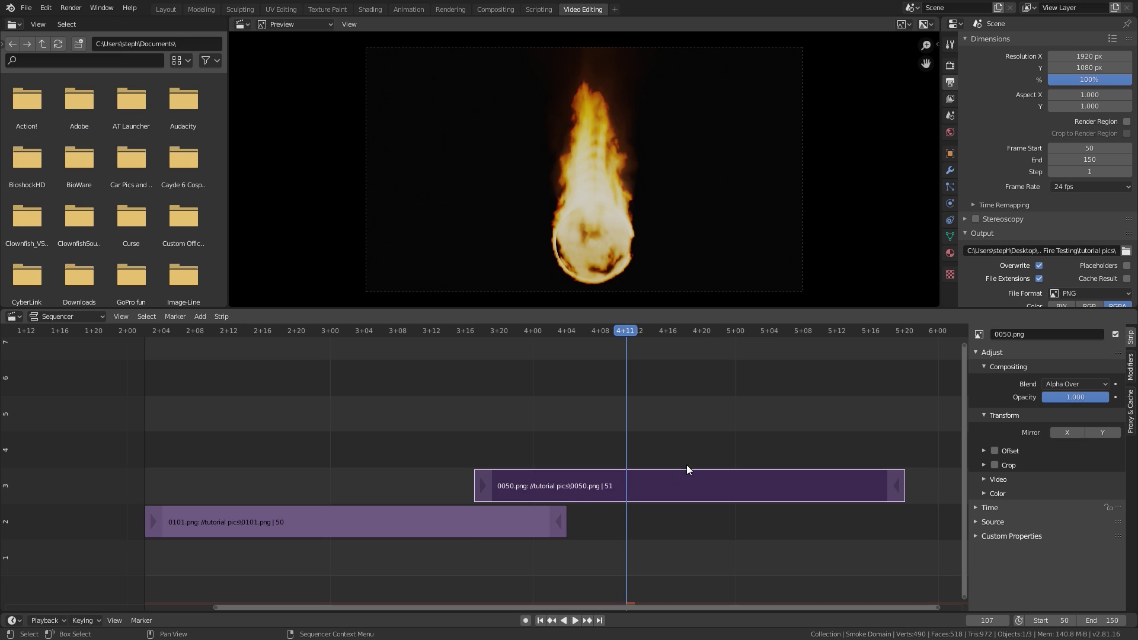
click(473, 330)
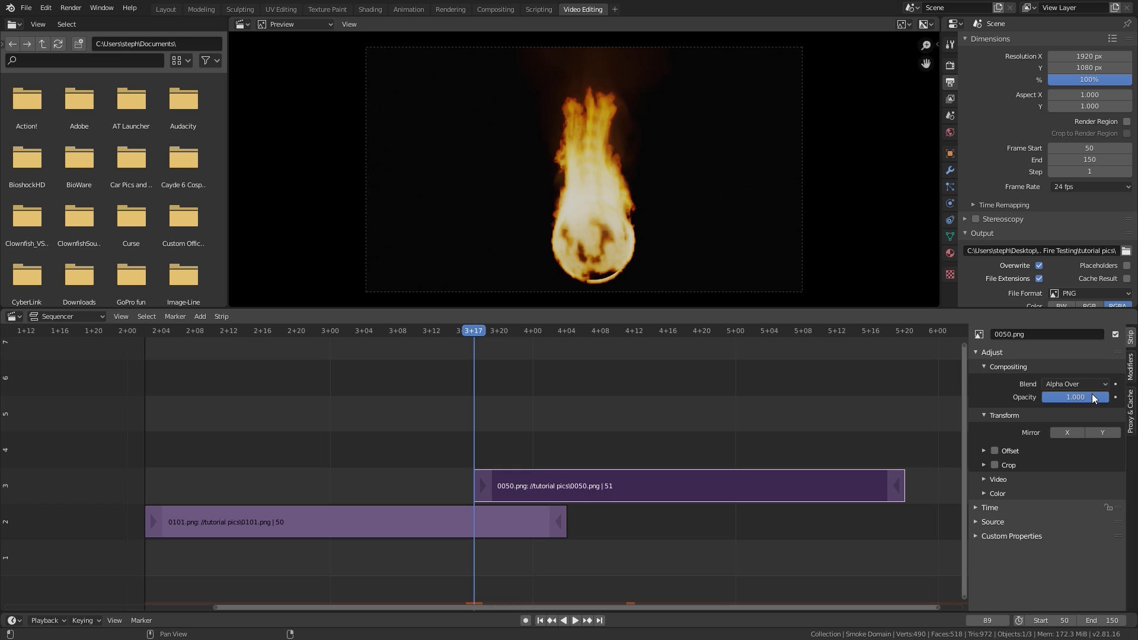
key(BackSpace)
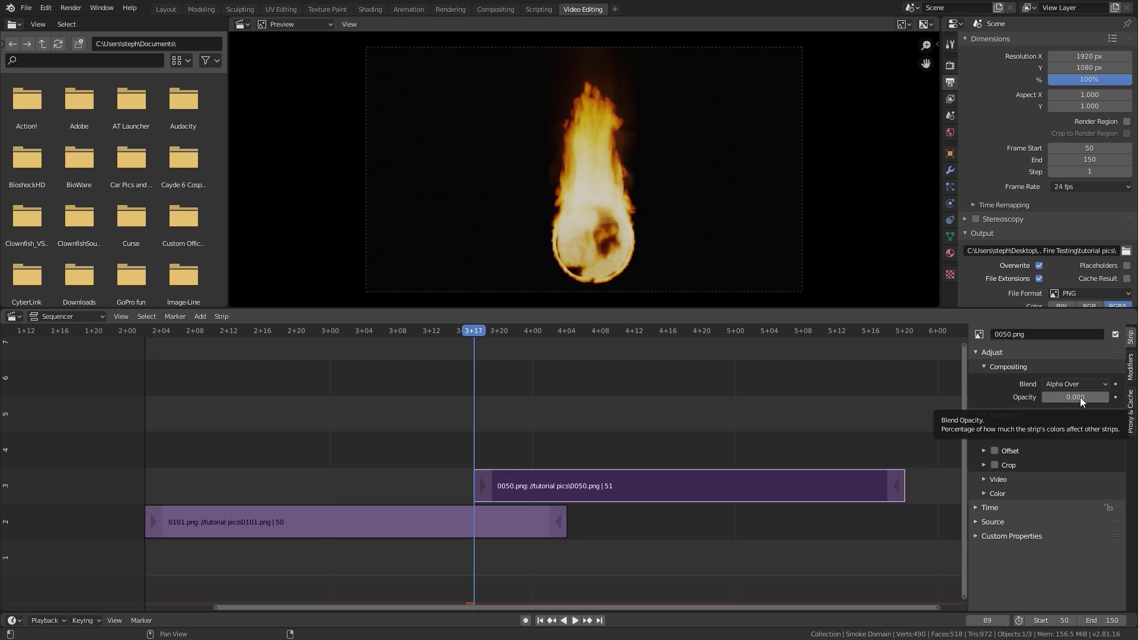
key(i)
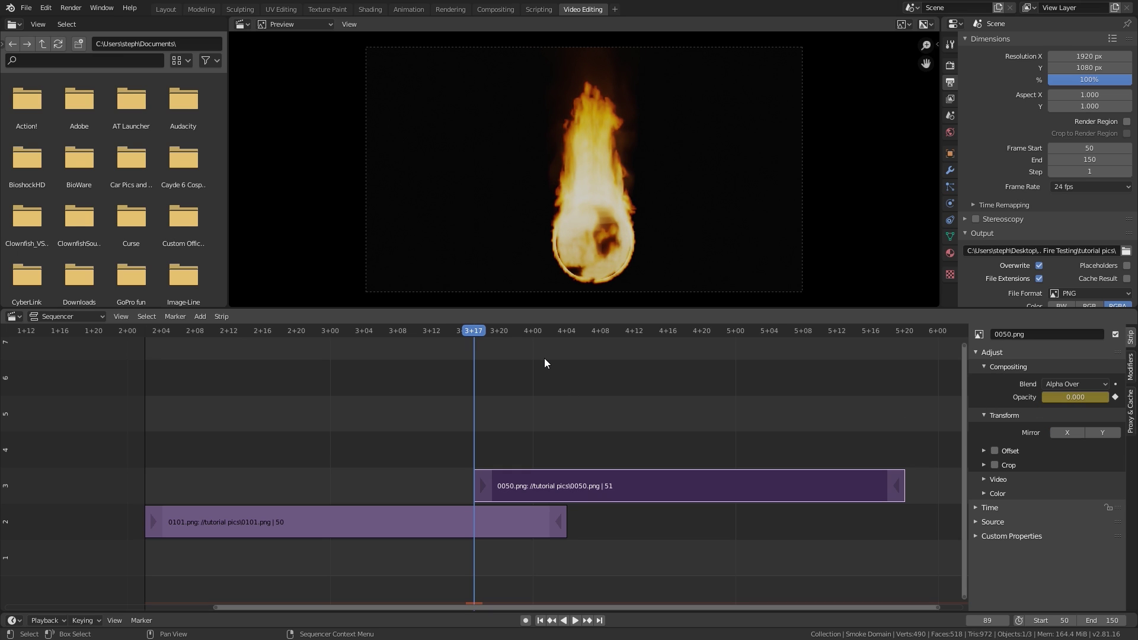
Step: Keyframe the strip's opacity at 1.000 on frame 100, then play back to preview the fade-in
drag(537, 336, 566, 336)
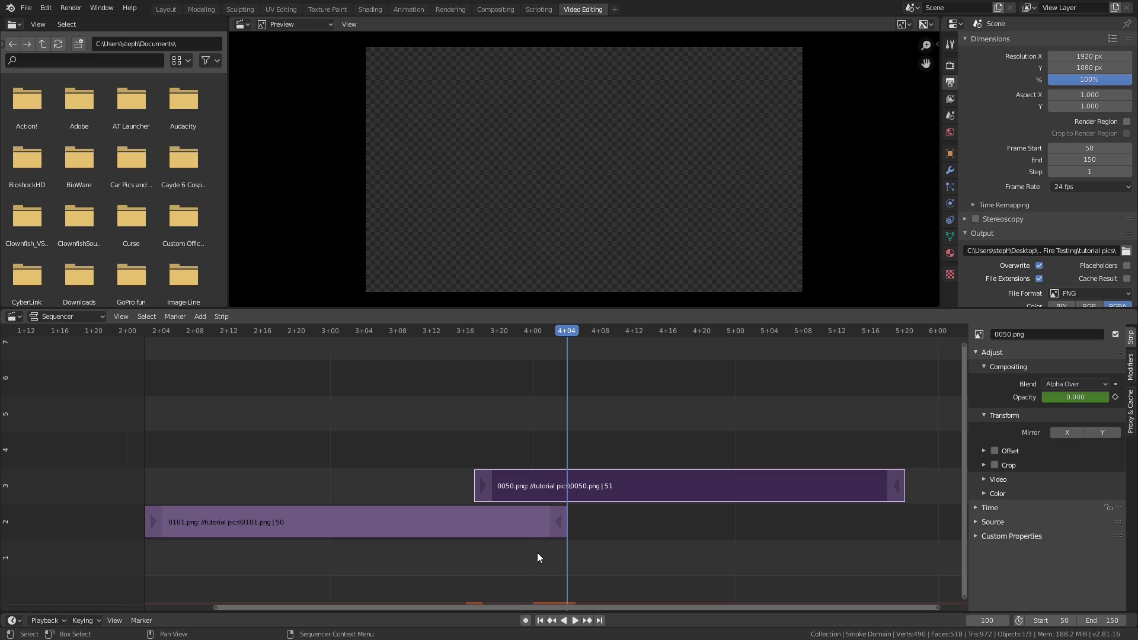
drag(1057, 396, 1086, 396)
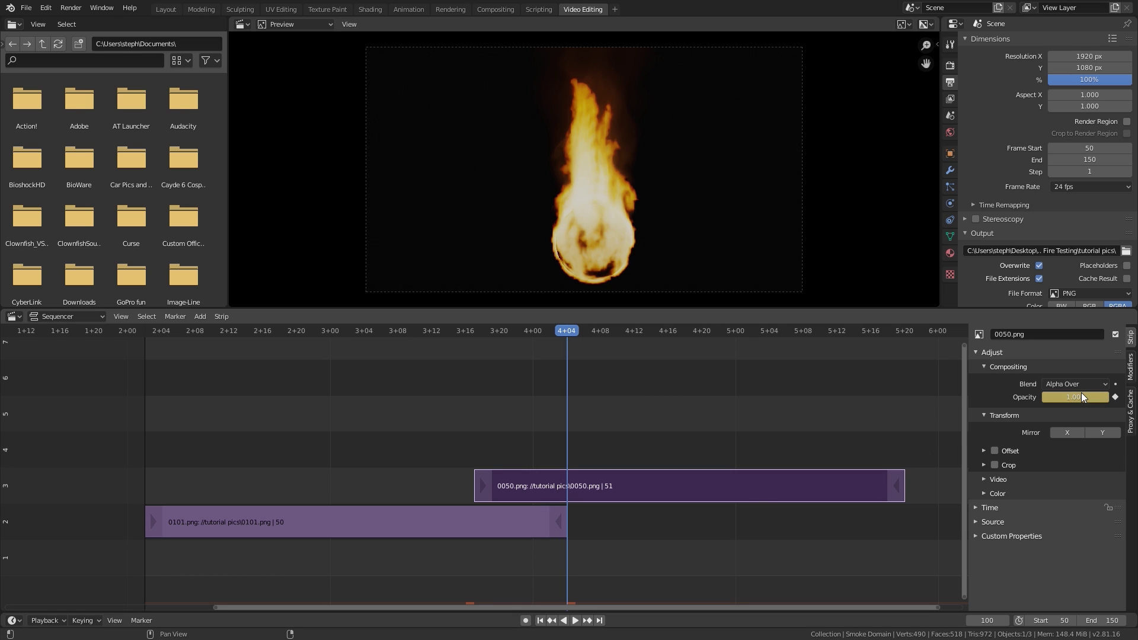
click(456, 333)
key(space)
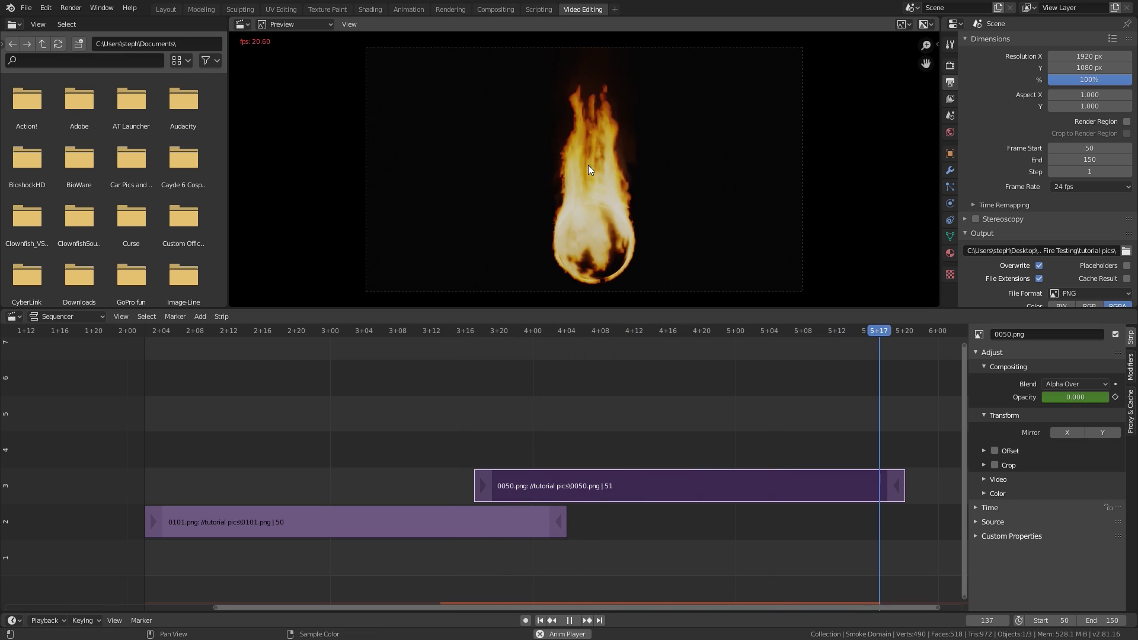
key(space)
key(Home)
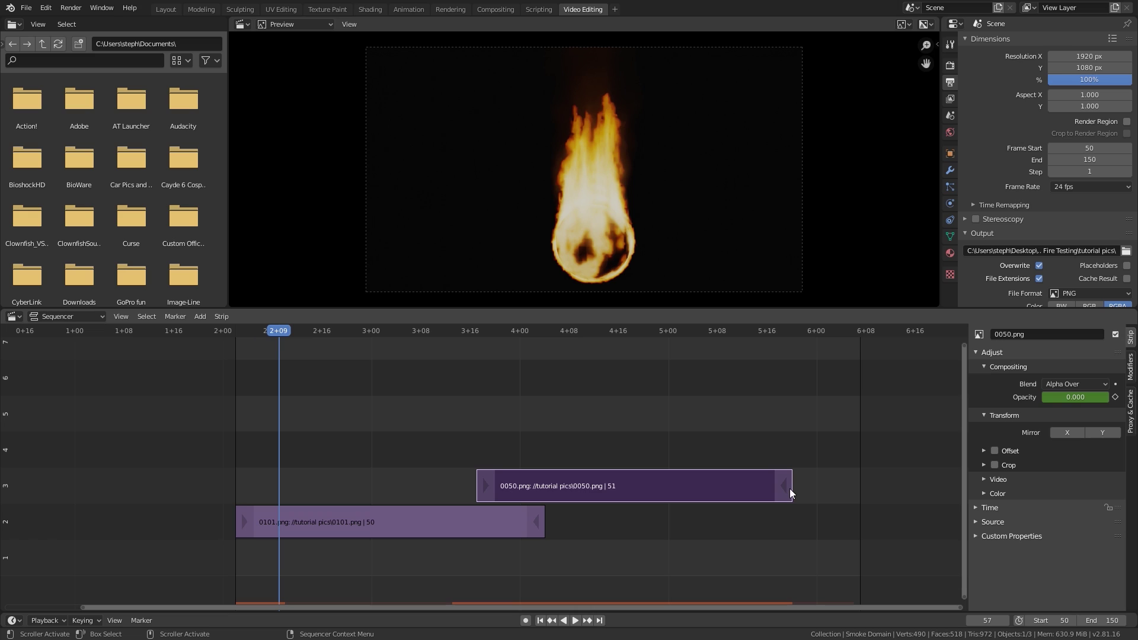
Step: Set the scene end frame to 139 and play the sequence from the start
click(1081, 620)
drag(1081, 620, 1061, 621)
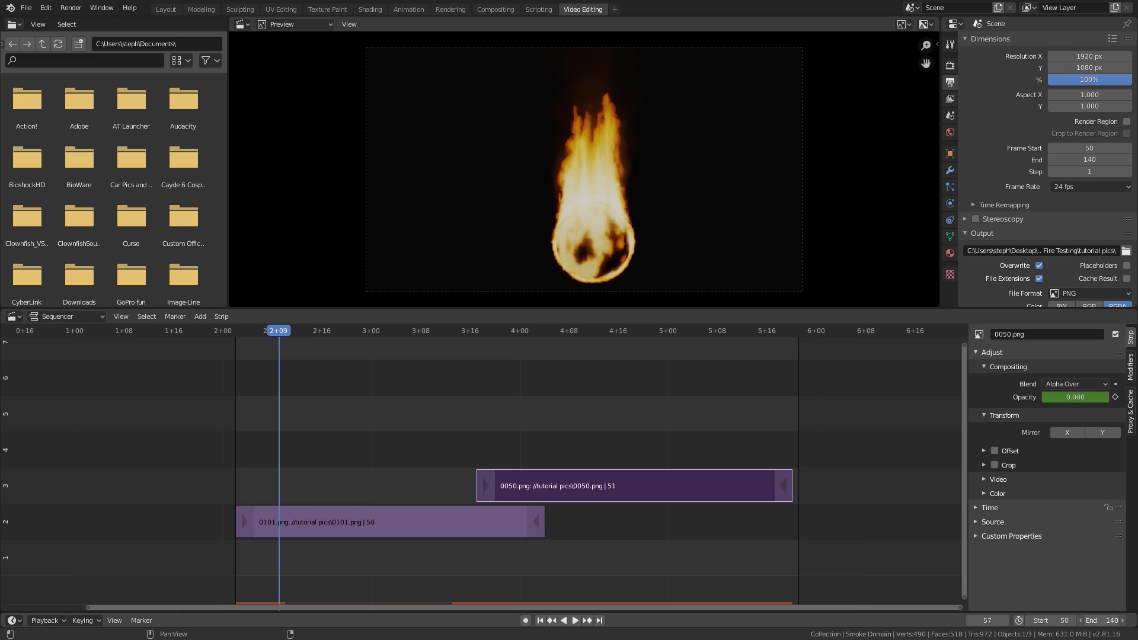
click(1081, 620)
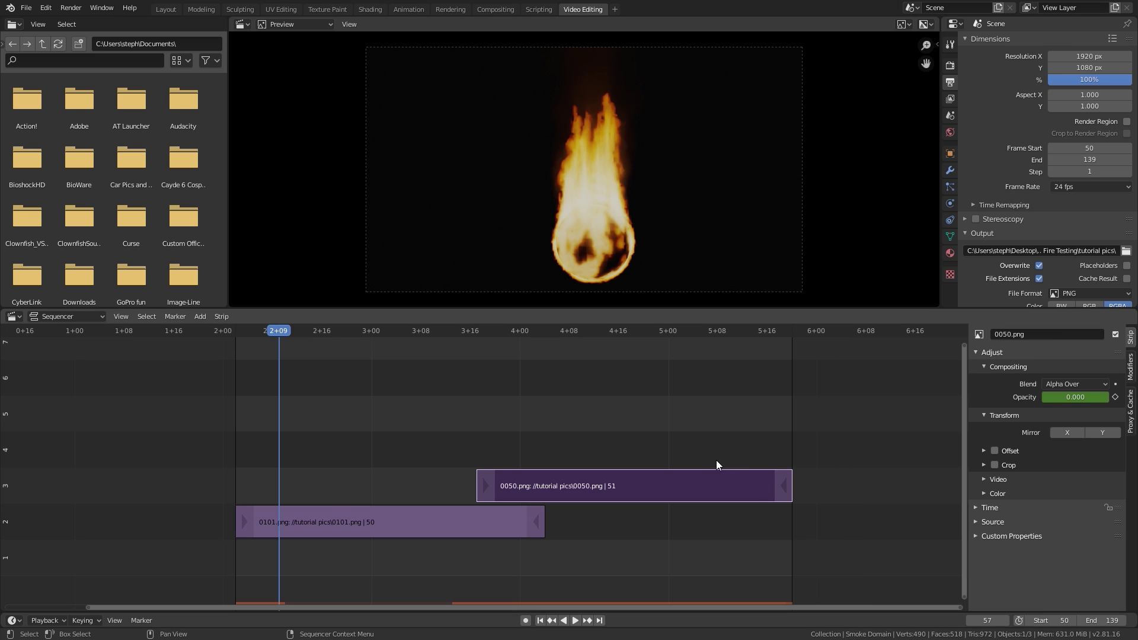
drag(279, 332, 198, 368)
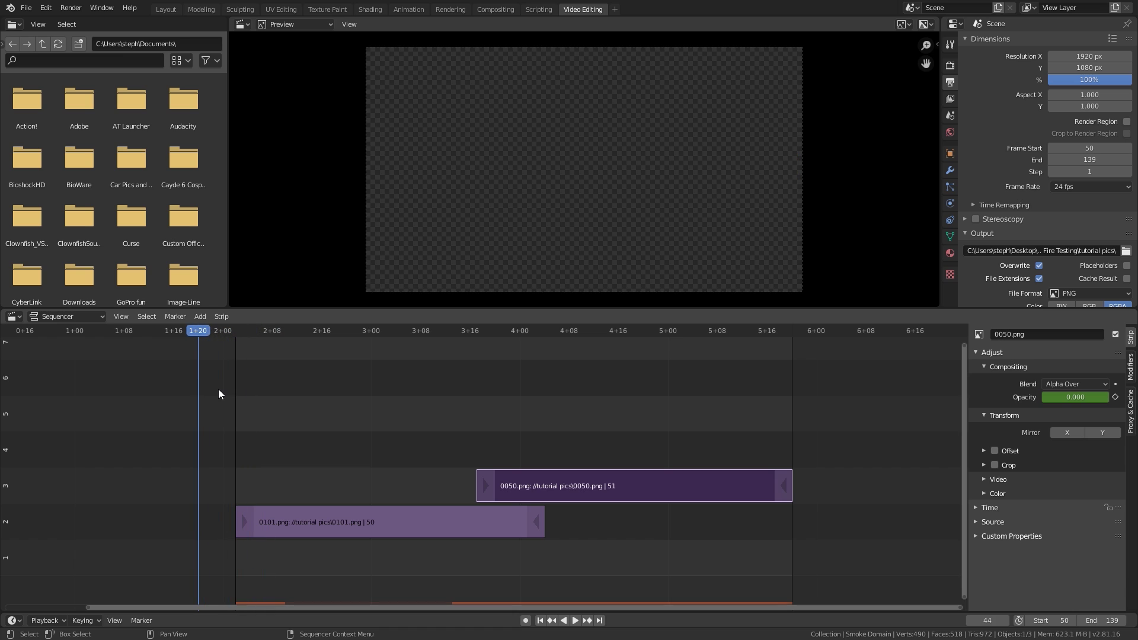
key(space)
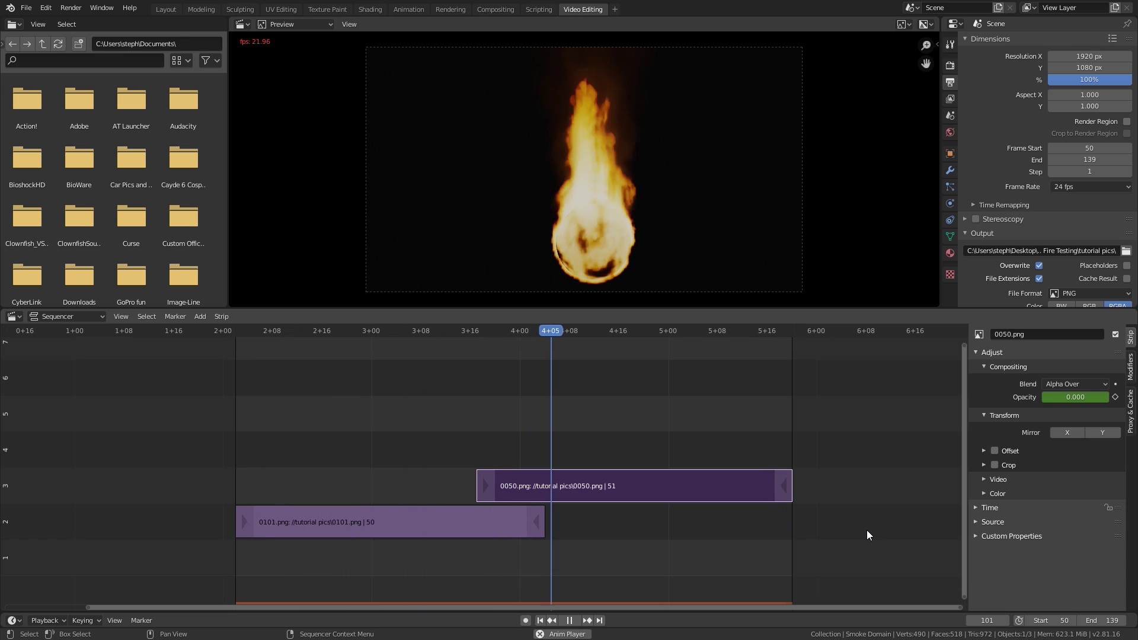
key(Escape)
Step: Move the 0050.png strip four frames earlier, to span frames 85–135
scroll(613, 536, up, 2)
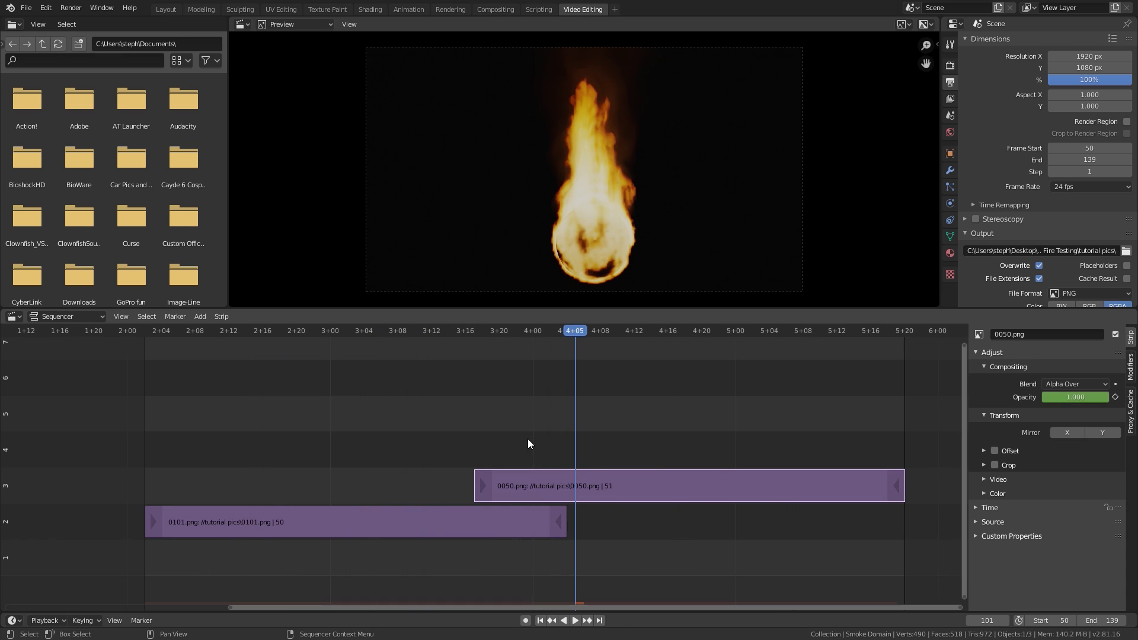
shift+click(673, 483)
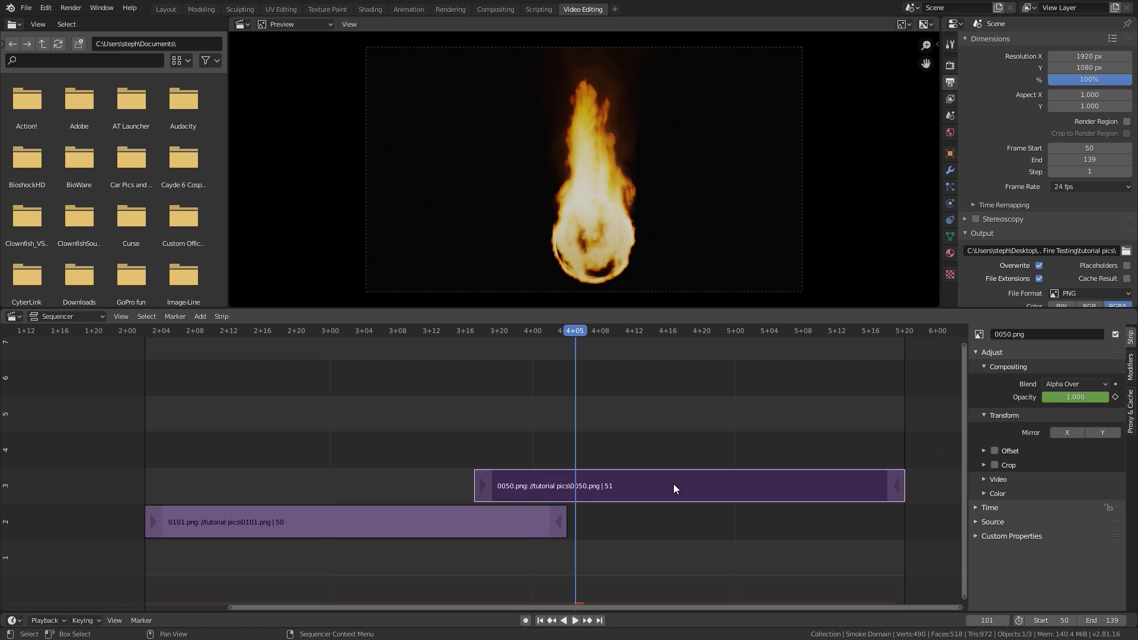
drag(654, 475, 620, 479)
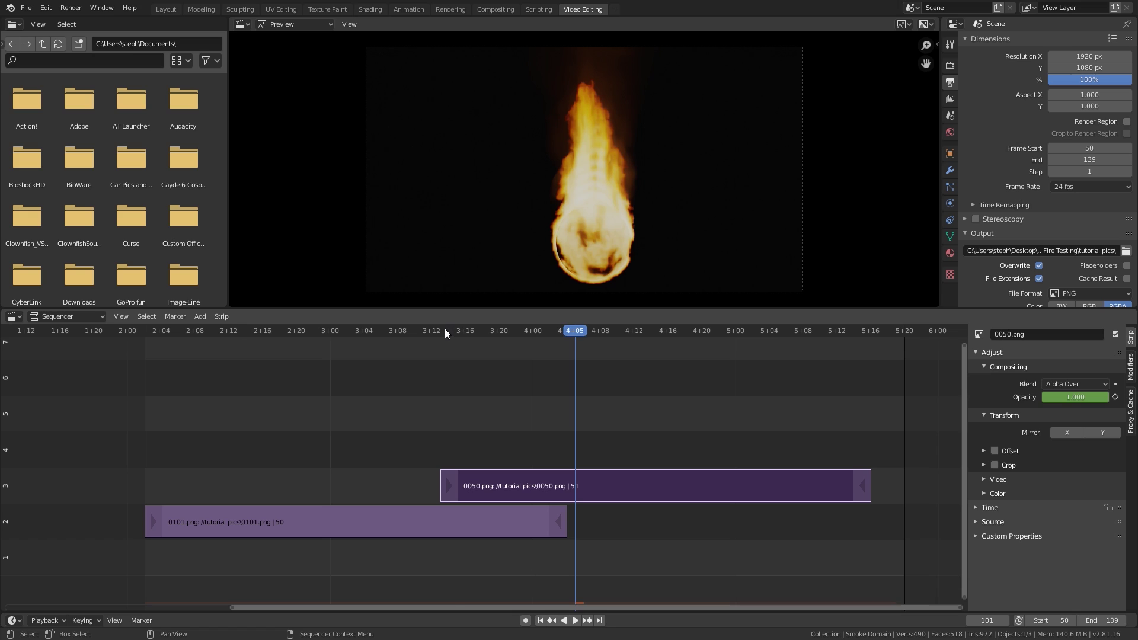
Step: Check the strip's opacity at frames 85, 96 and 100, then play from the start
drag(444, 329, 440, 330)
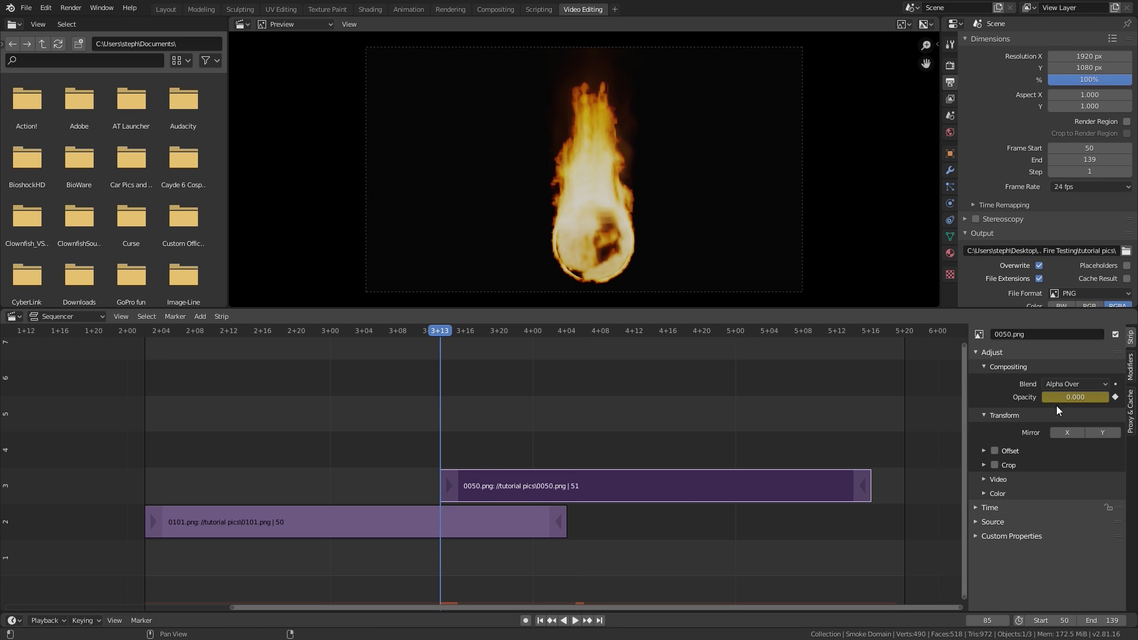
click(532, 331)
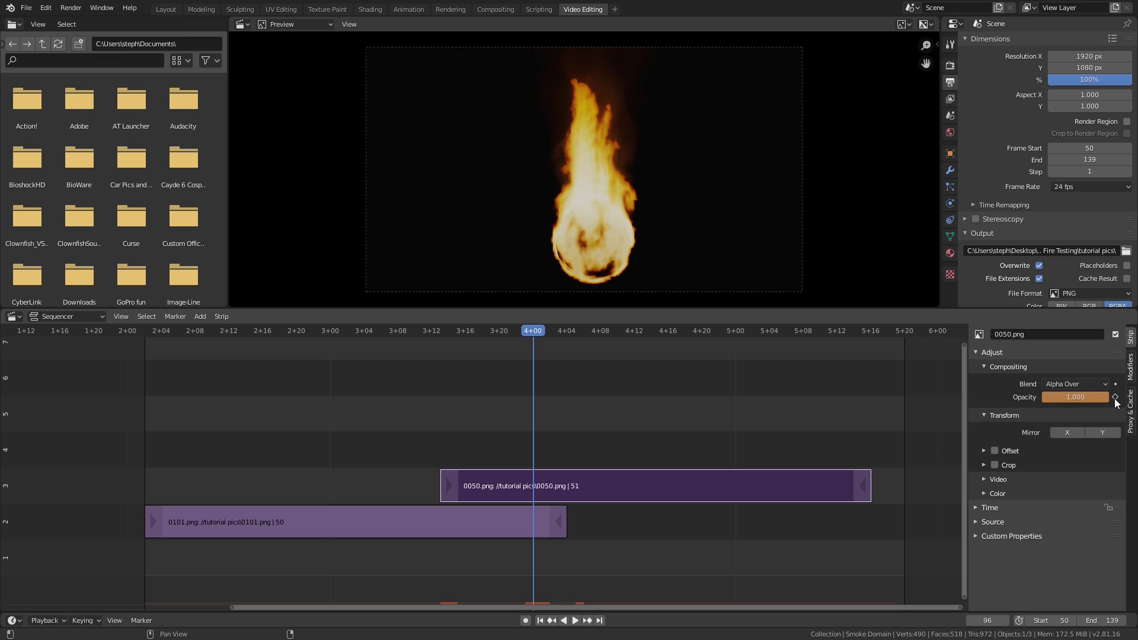
click(564, 330)
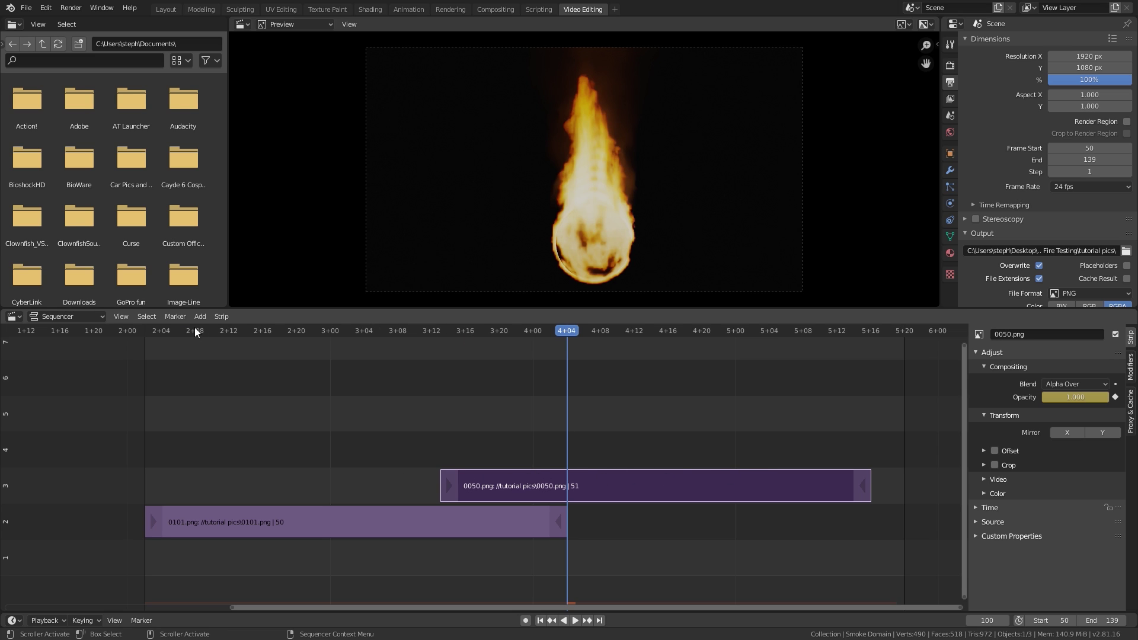
key(shift+Left)
key(space)
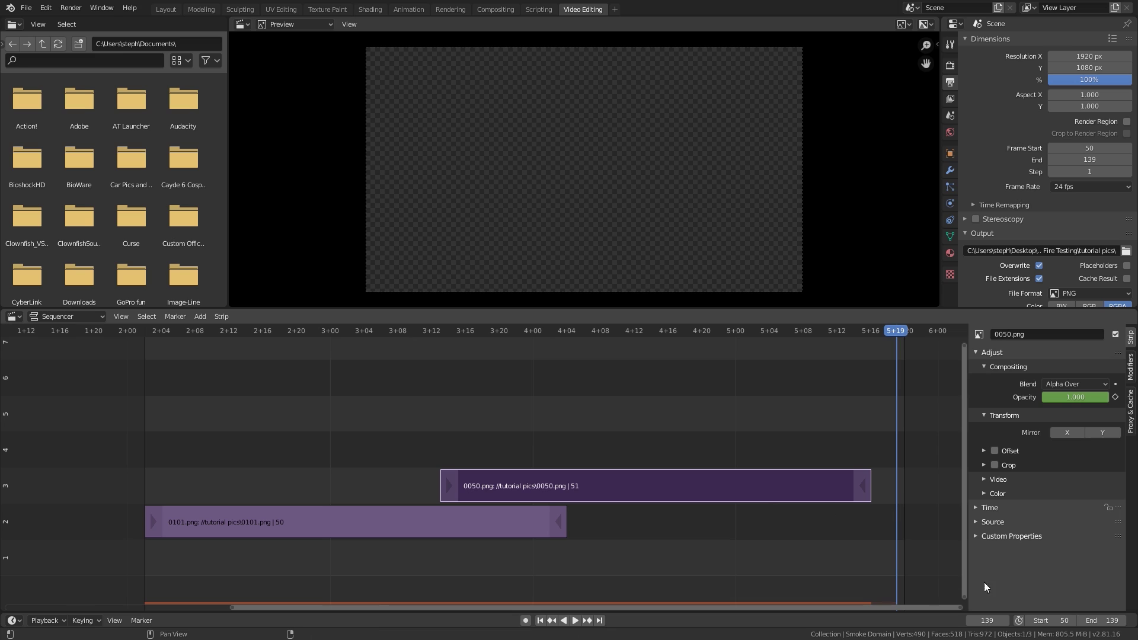
Step: Lower the scene end frame to 135 and replay the crossfade
click(1080, 621)
click(1080, 620)
click(1080, 621)
click(1079, 620)
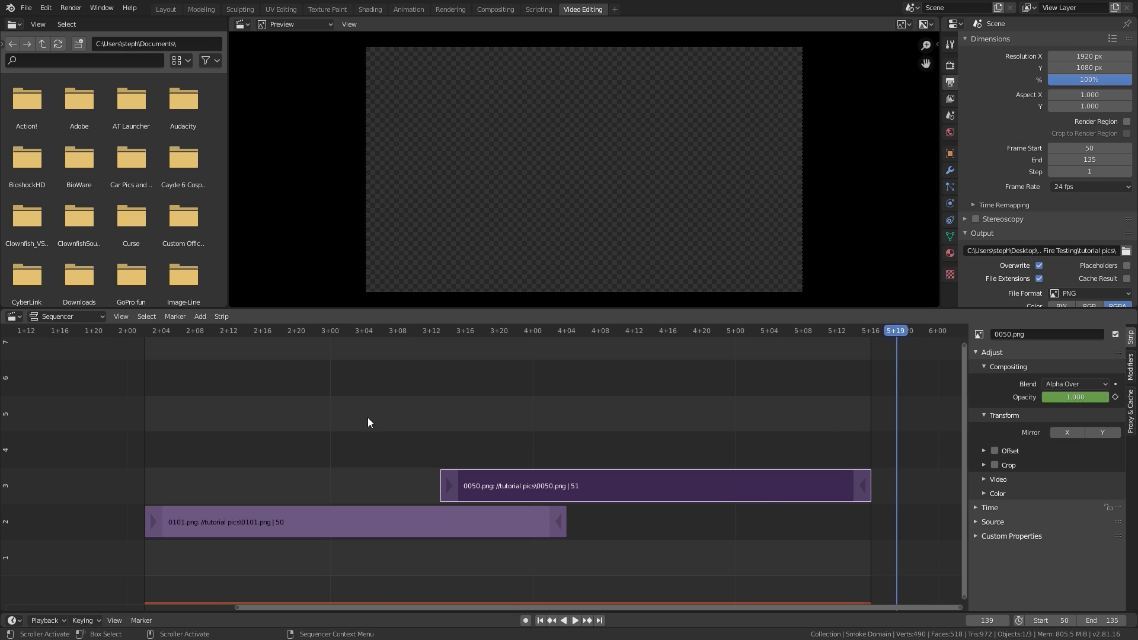
key(space)
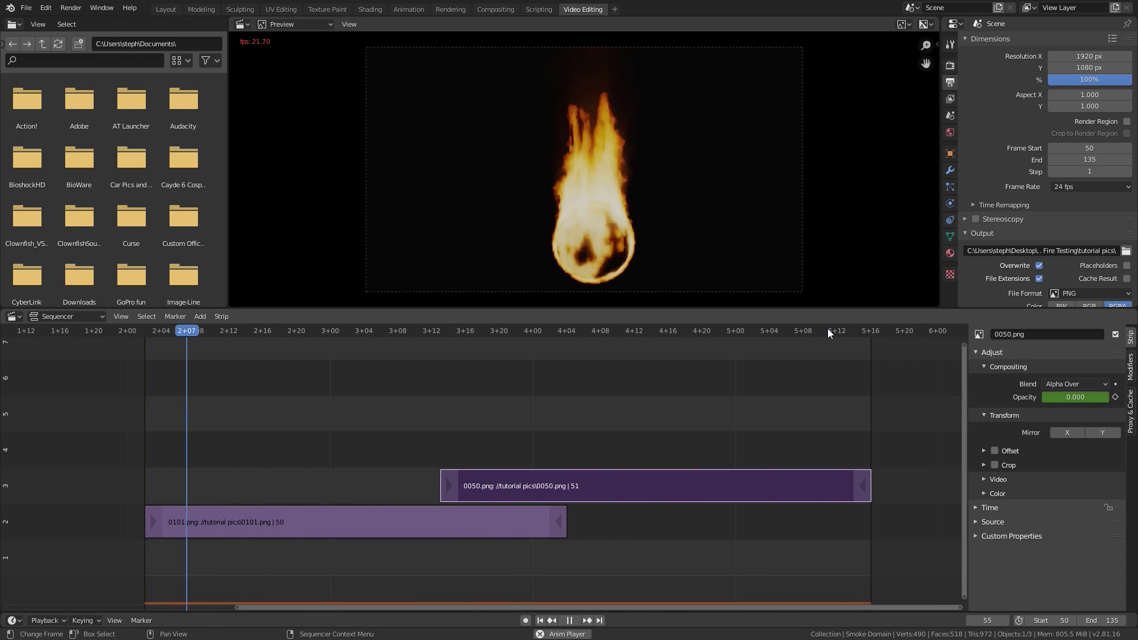
key(Down)
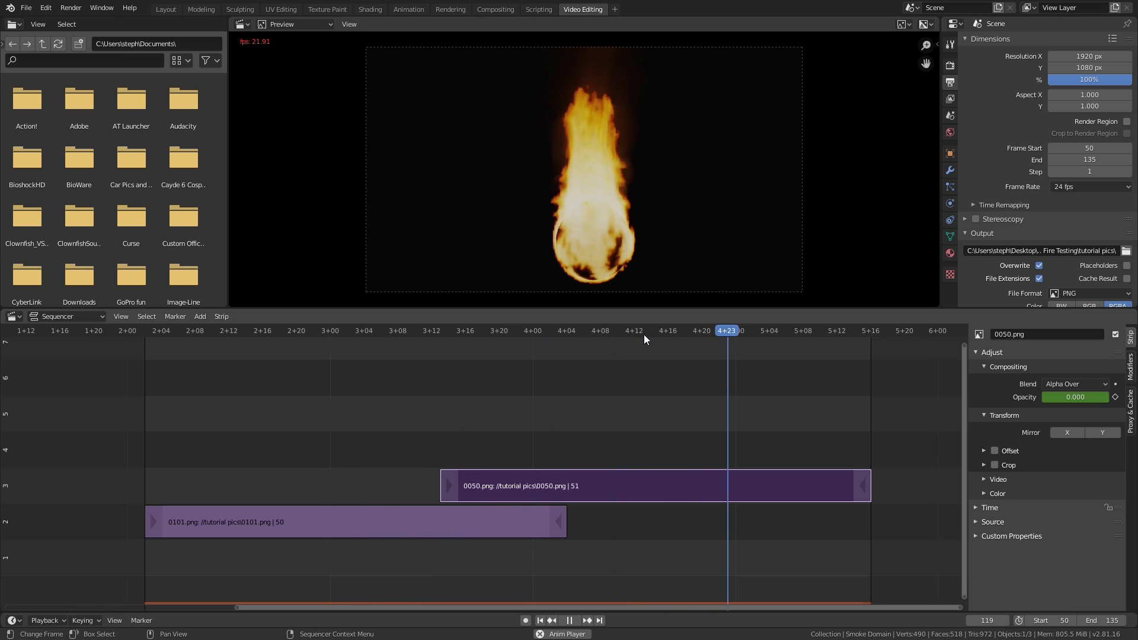
key(space)
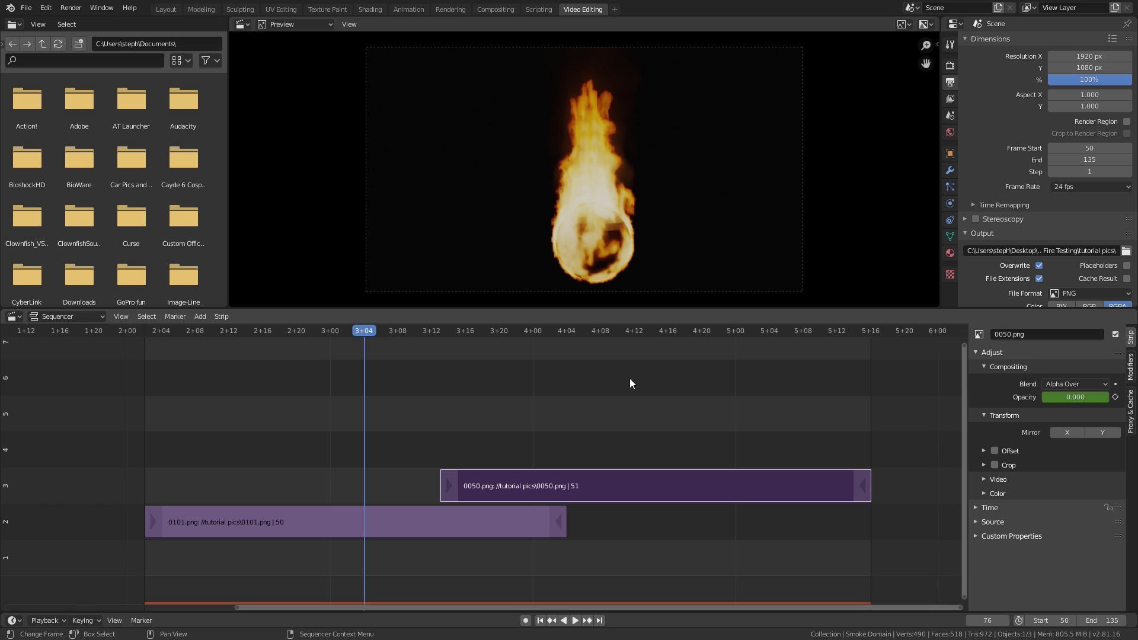
Step: Set the output file format to FFmpeg video with an MPEG-4 container
scroll(1075, 211, down, 3)
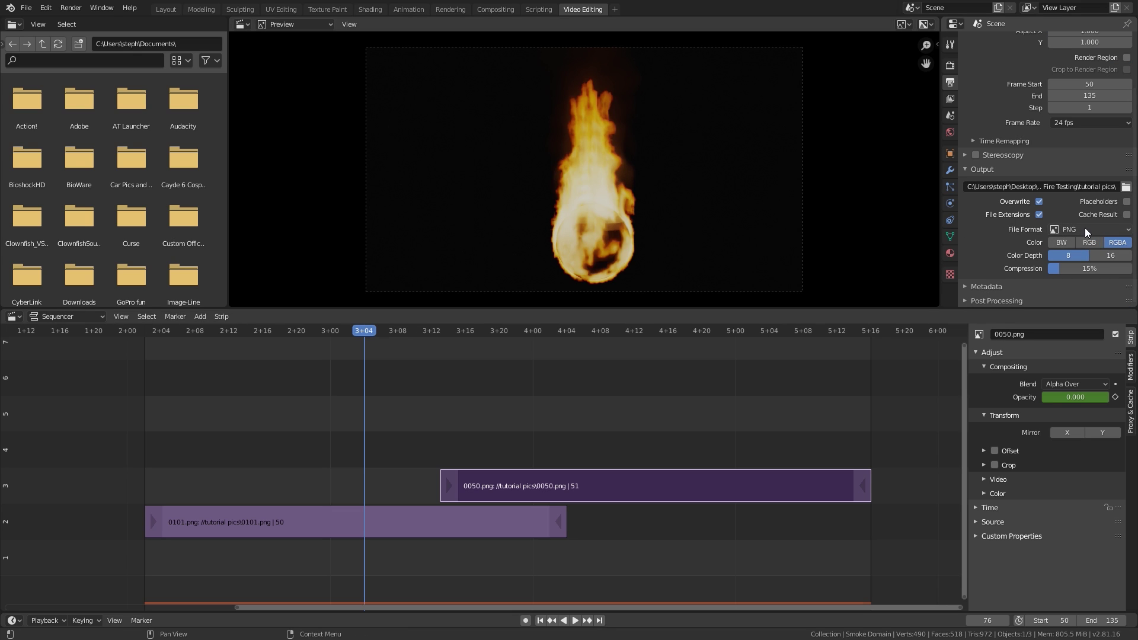
click(1084, 229)
click(1094, 294)
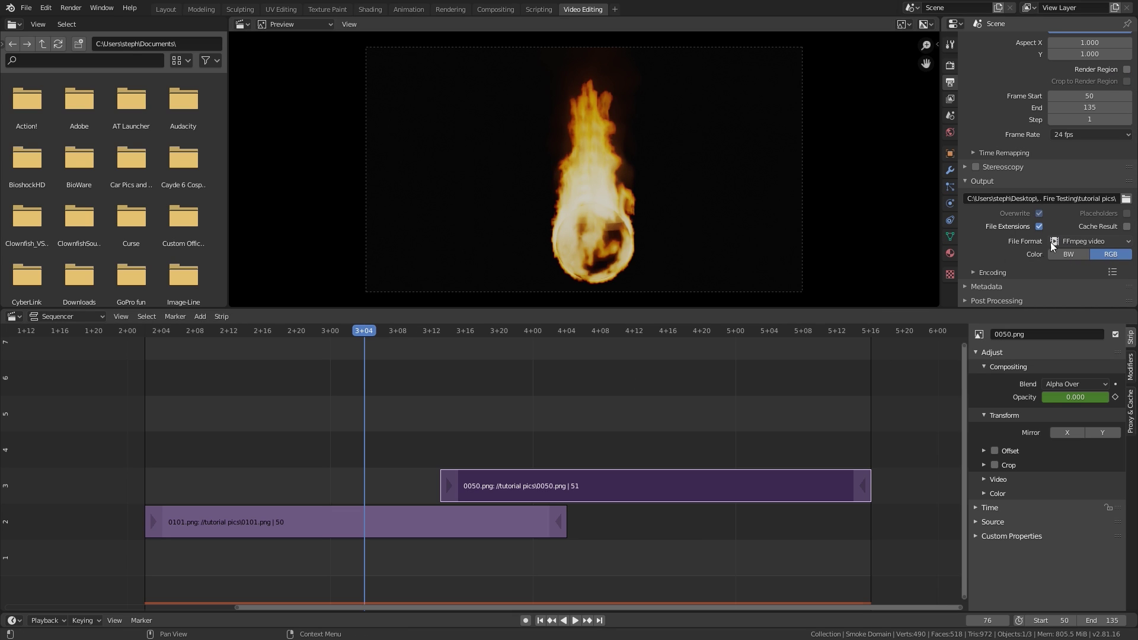
click(978, 273)
scroll(1064, 250, down, 4)
click(1077, 194)
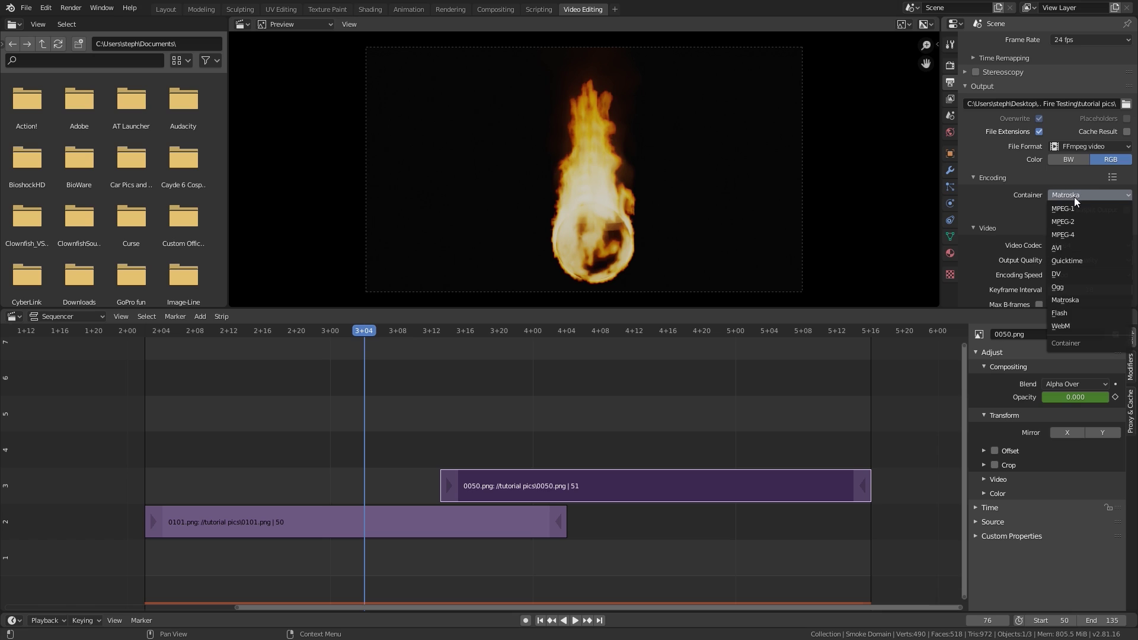
click(1062, 234)
Step: Set output quality to High and render the full animation
click(1062, 260)
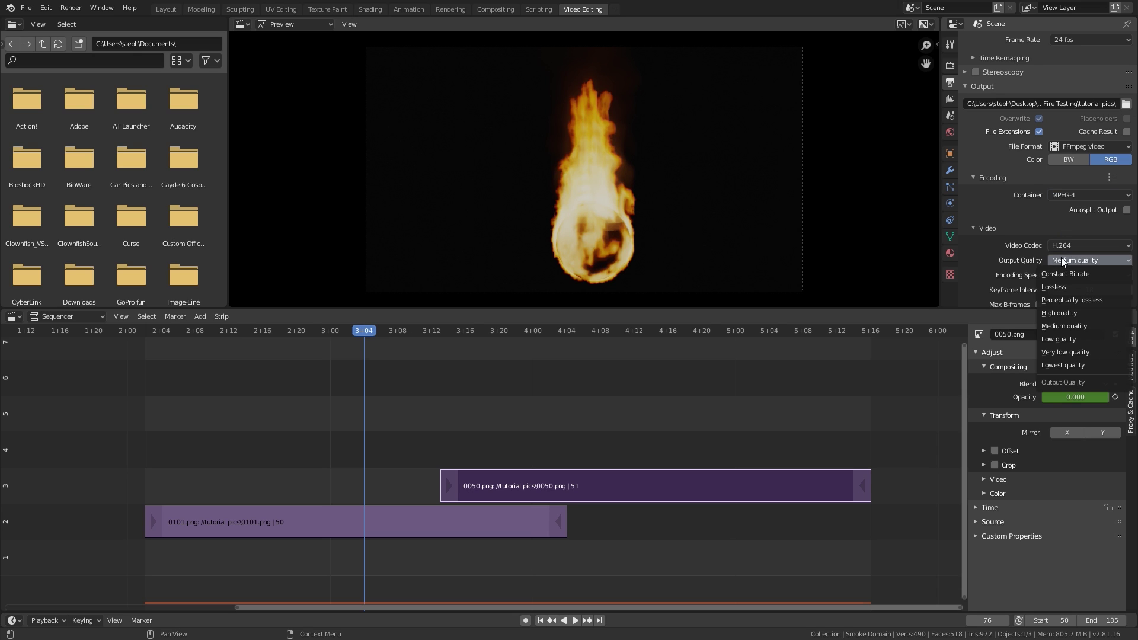
click(1058, 312)
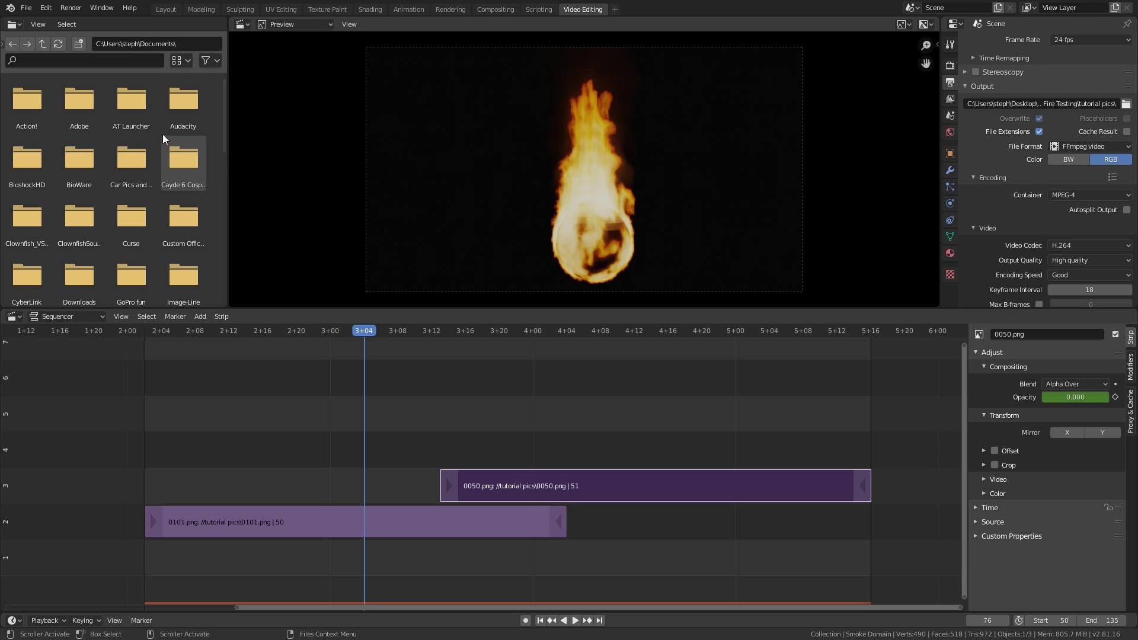
click(64, 11)
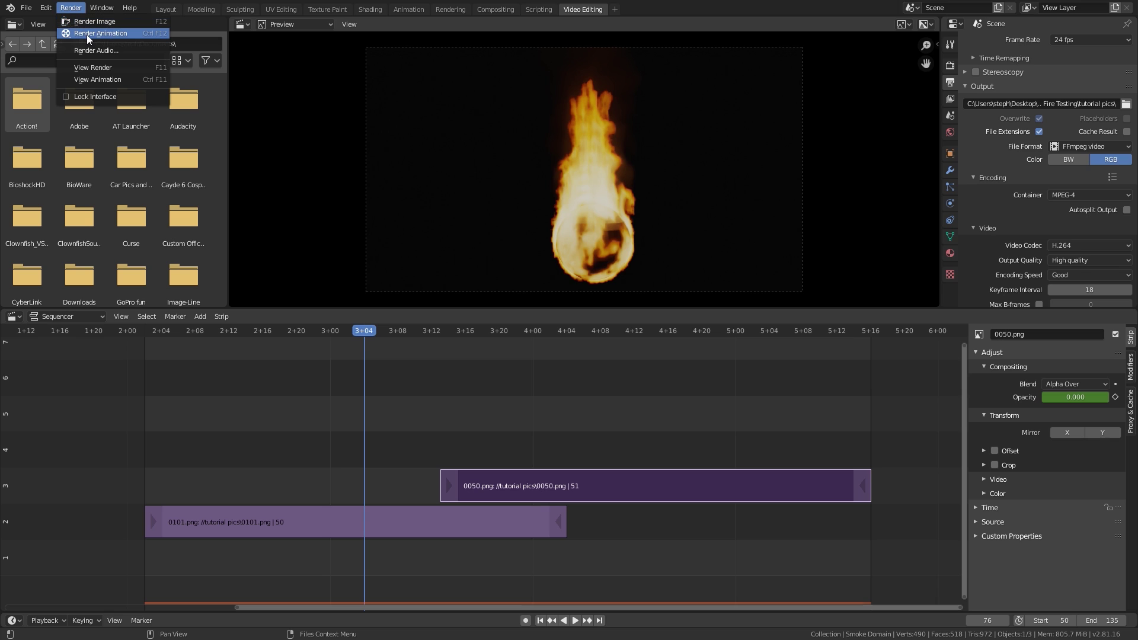
click(89, 36)
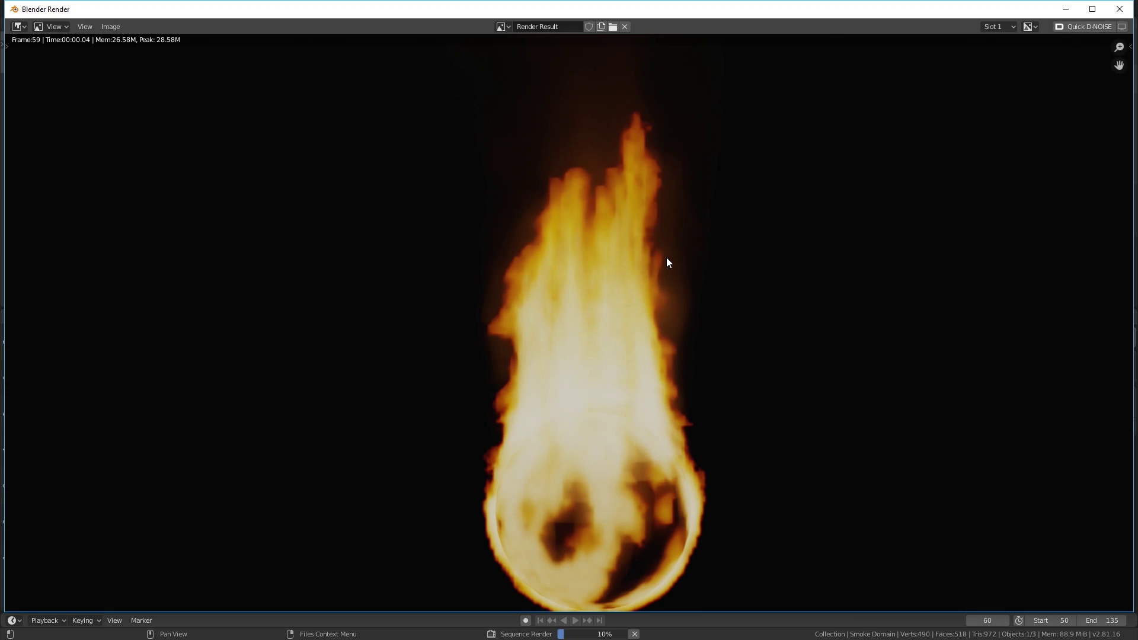